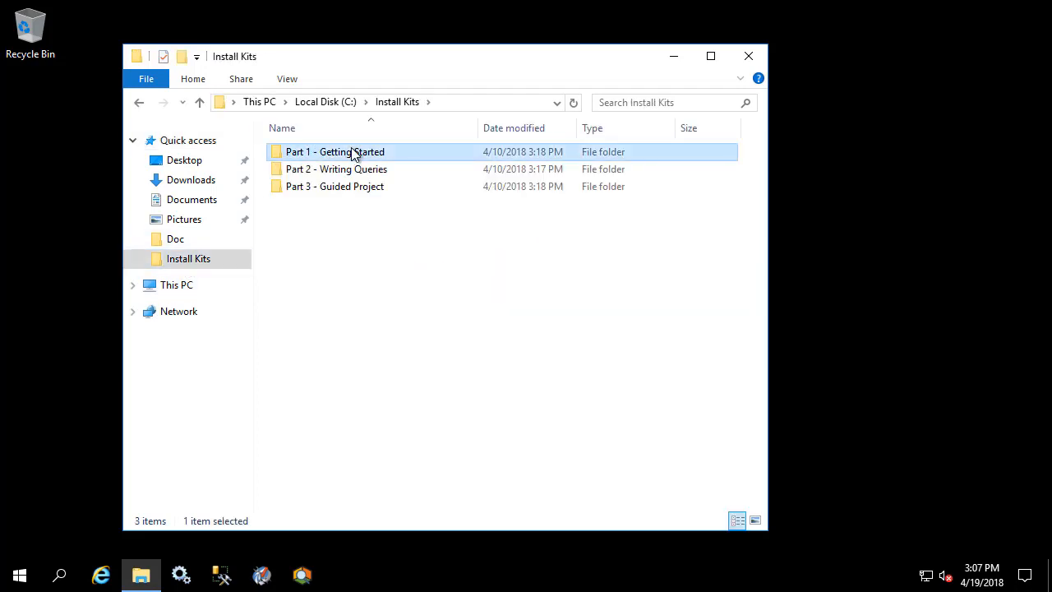
Step: Run PISQLDAS_2016-R2_.exe from the Part 1 - Getting Started folder as administrator and extract its files to the default path
double_click(354, 154)
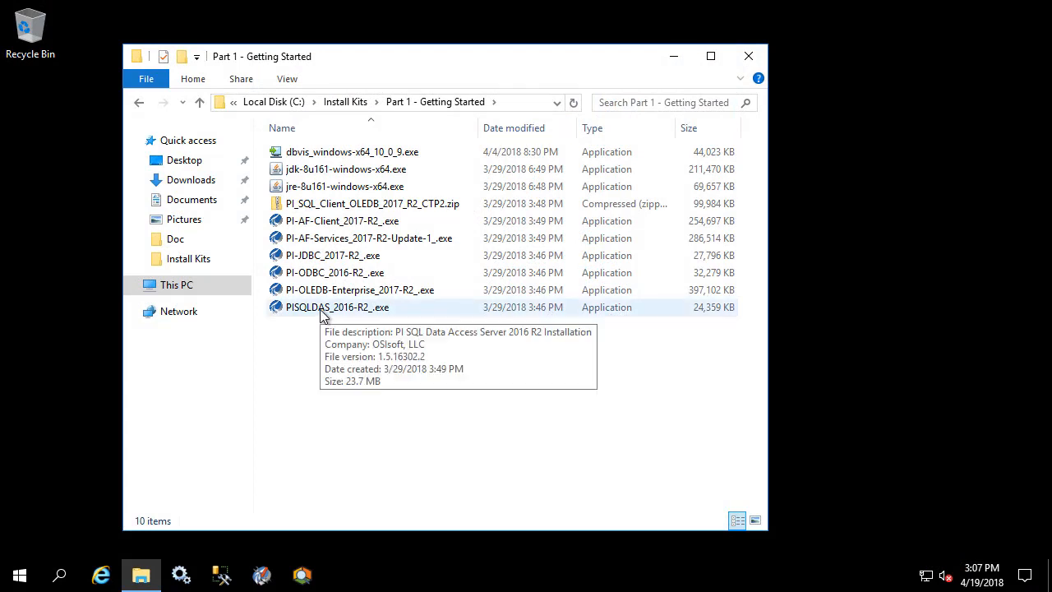
left_click(346, 317)
right_click(346, 317)
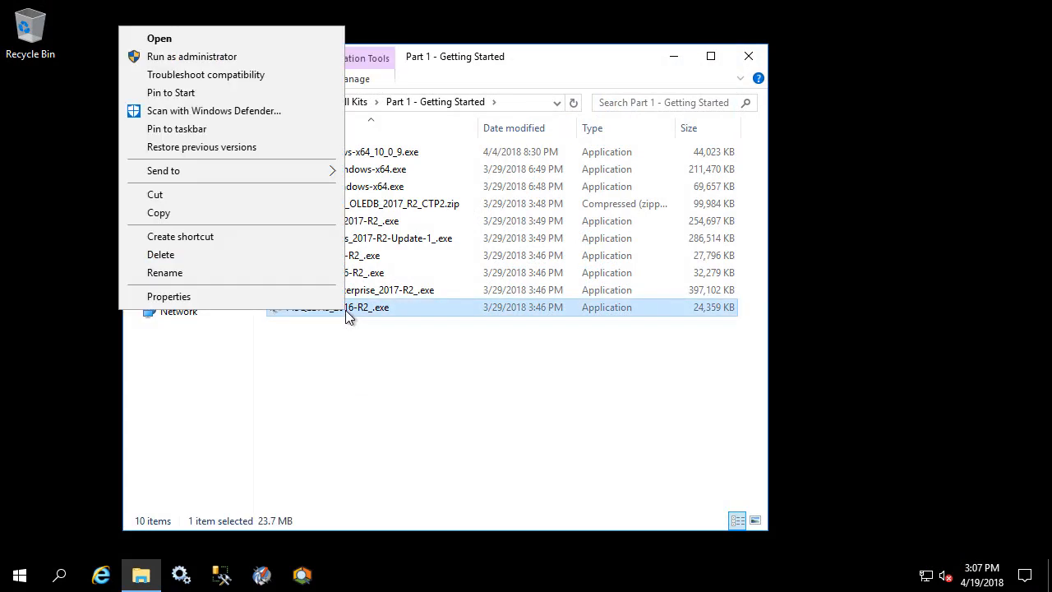
left_click(297, 57)
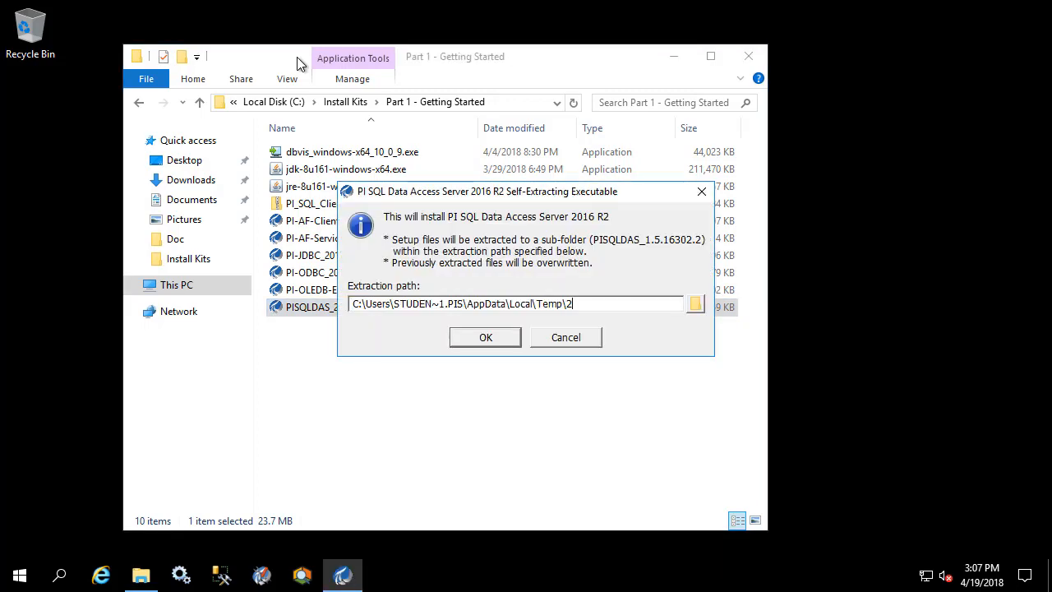
left_click(480, 337)
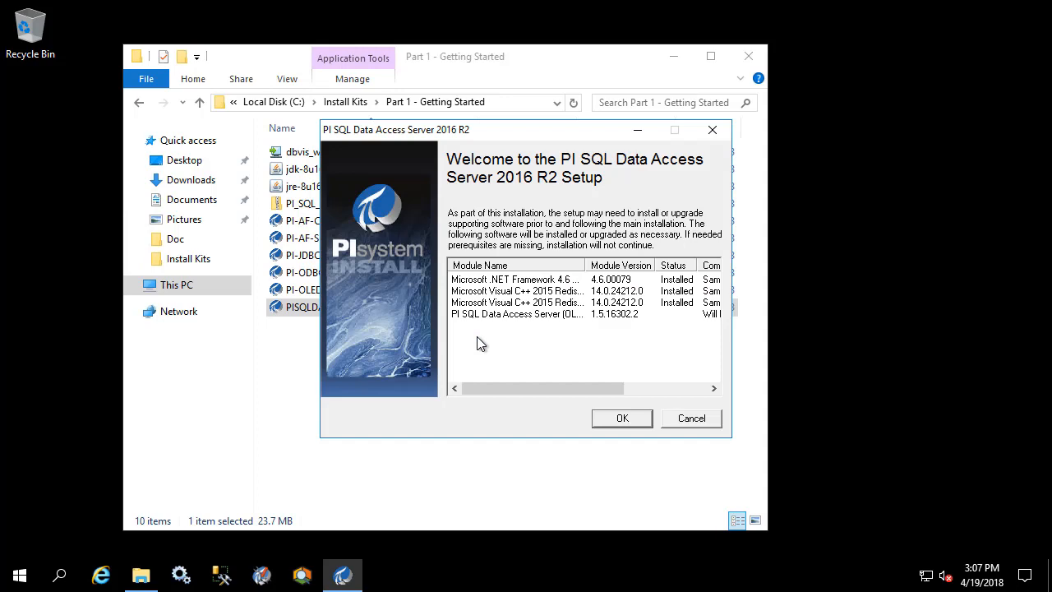
Step: Install PI SQL Data Access Server 2016 R2 and close its setup when finished
left_click(617, 419)
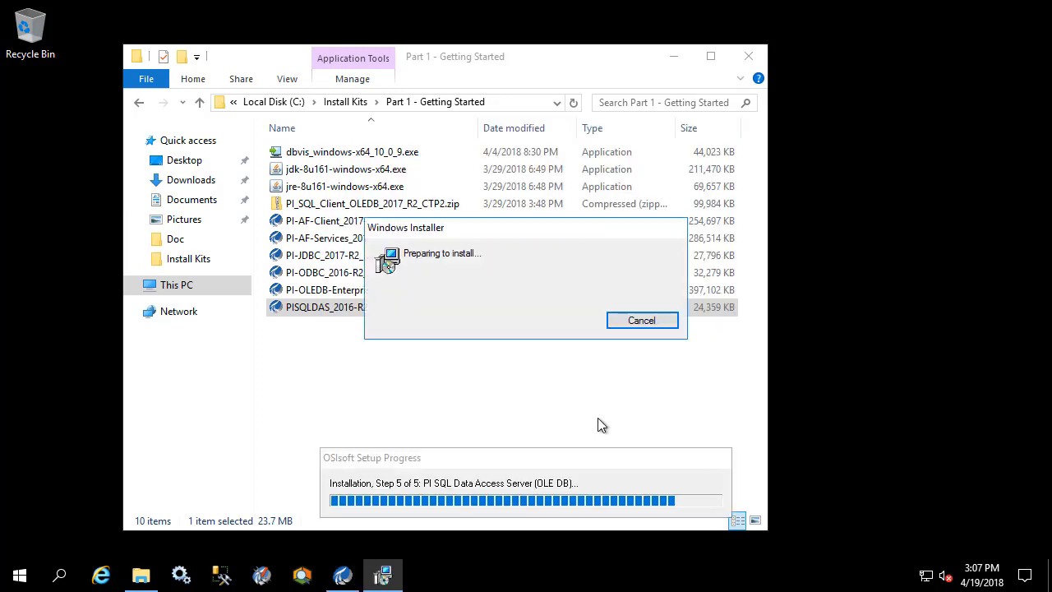
left_click(598, 418)
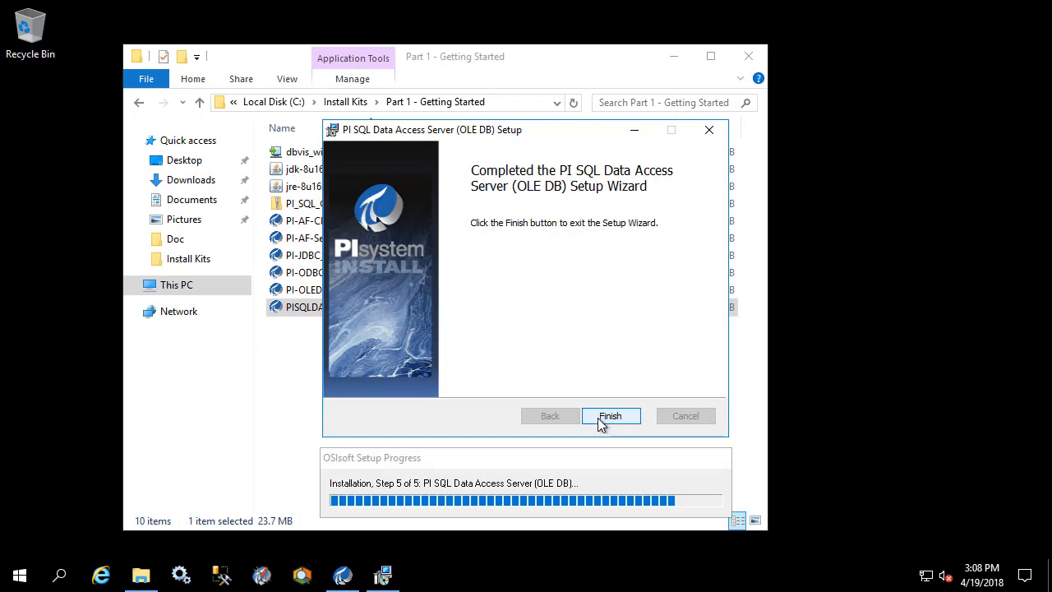
left_click(610, 416)
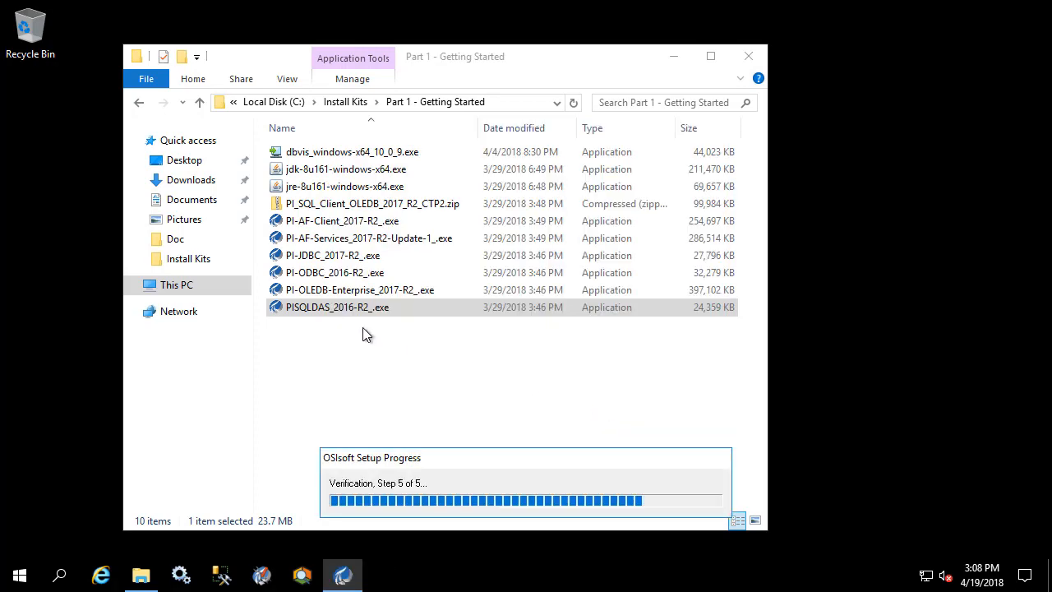
left_click(694, 420)
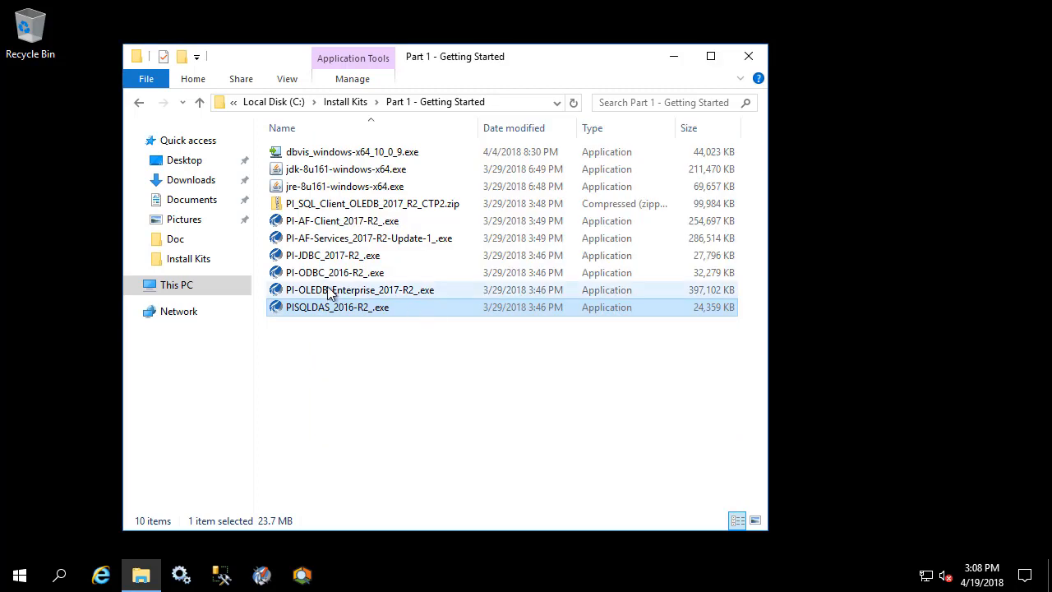
Step: Install PI ODBC 2016 R2 by running PI-ODBC_2016-R2_.exe as administrator, and close the setup and the folder window
right_click(335, 278)
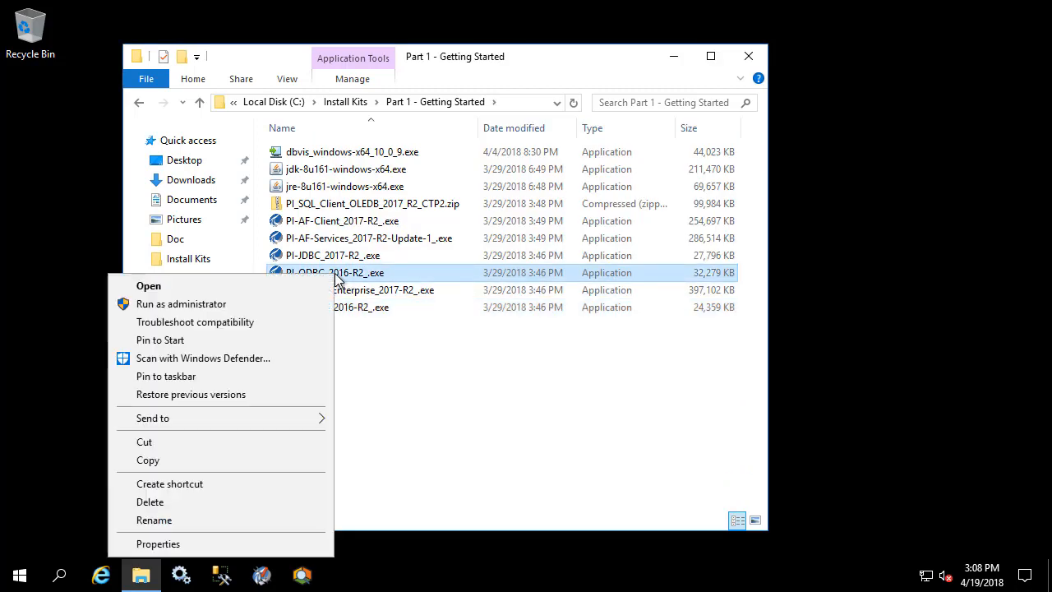
left_click(270, 302)
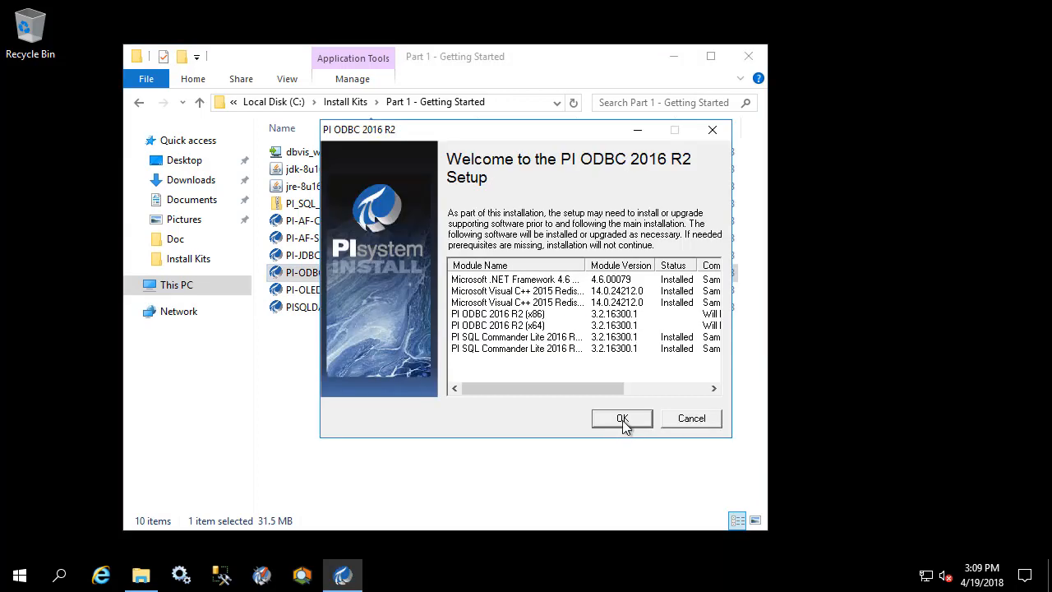
left_click(622, 419)
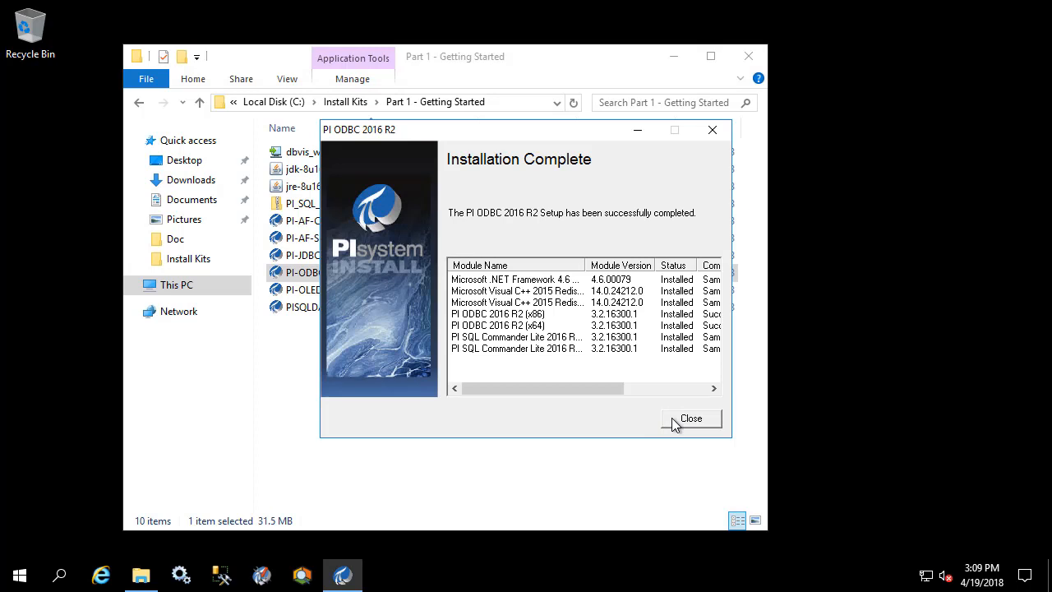
left_click(691, 418)
left_click(748, 56)
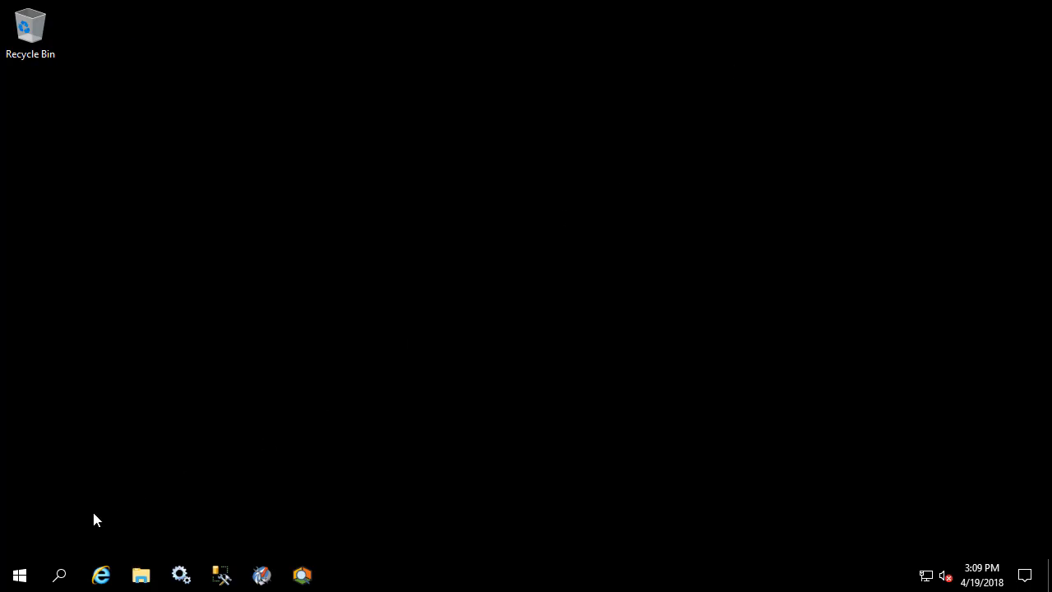
Step: Open PI SQL Commander Lite (64-bit)
left_click(20, 575)
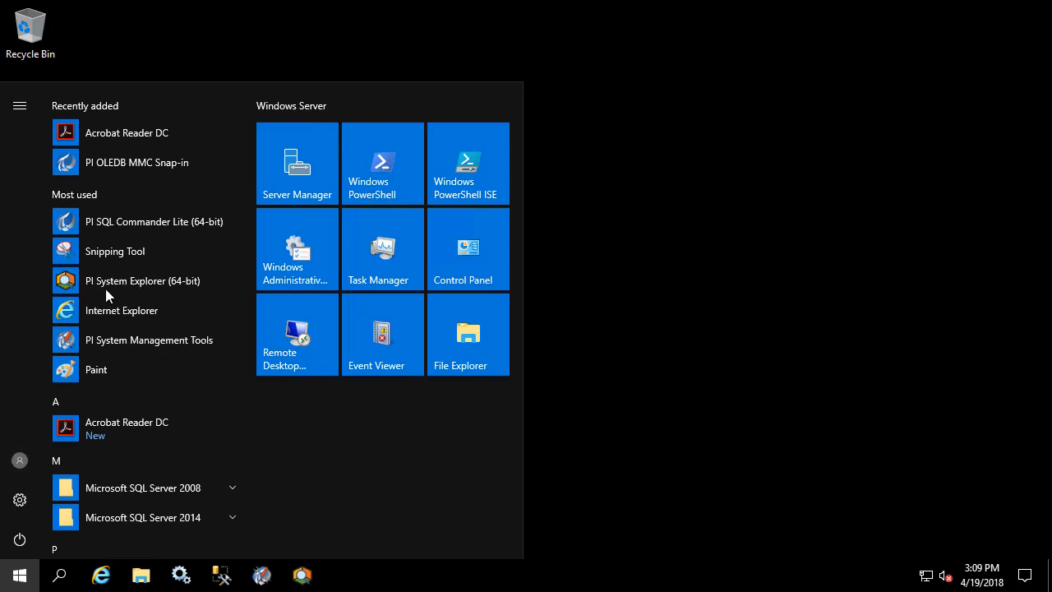
left_click(181, 224)
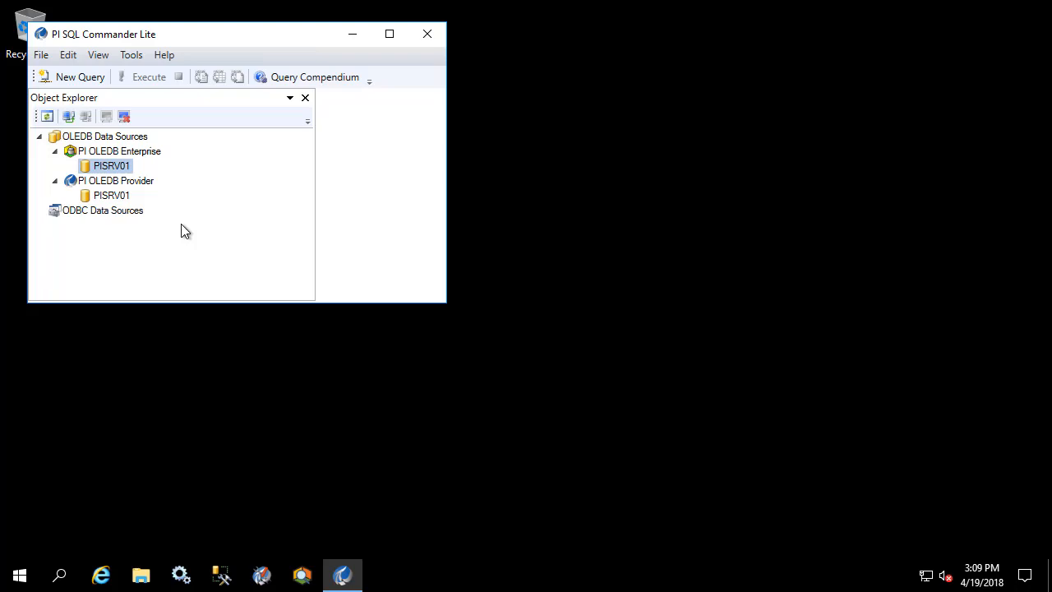
key("ctrl+2")
left_click_drag(166, 227, 34, 198)
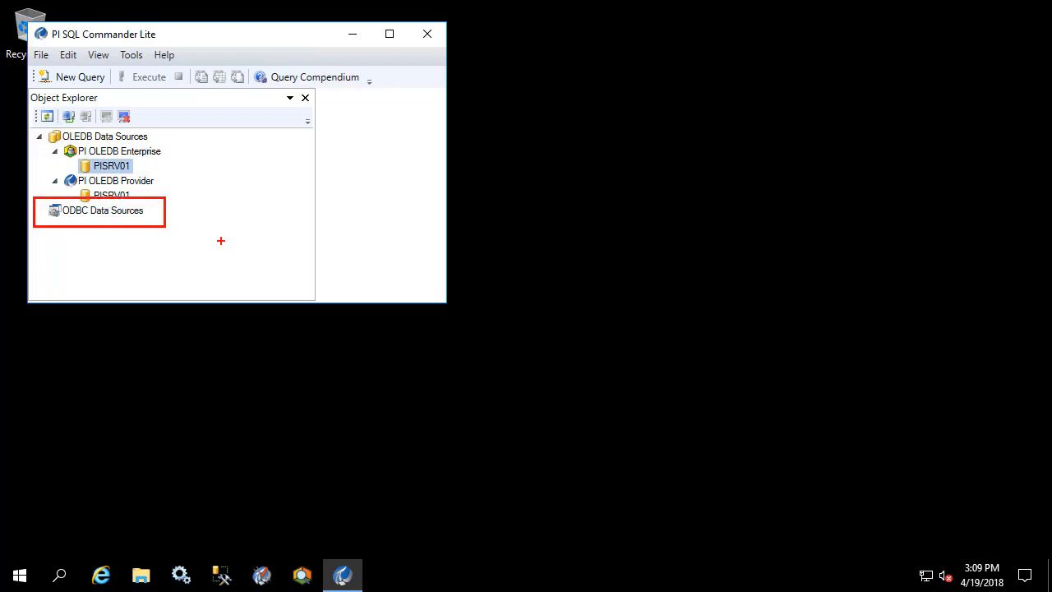
key("Escape")
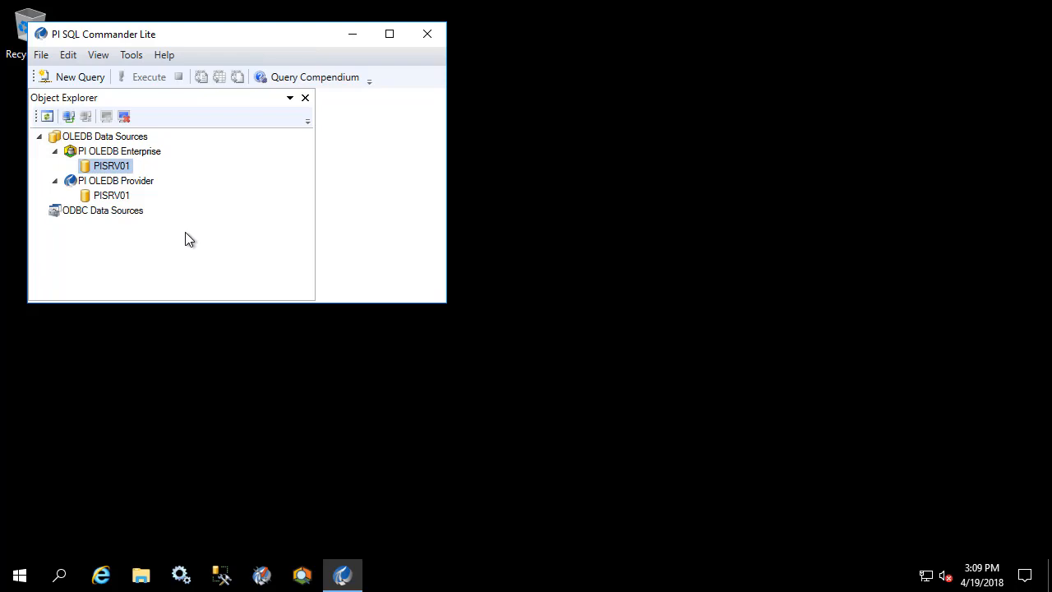
Step: Search Windows for "odbc" and open ODBC Data Sources (32-bit)
left_click(18, 575)
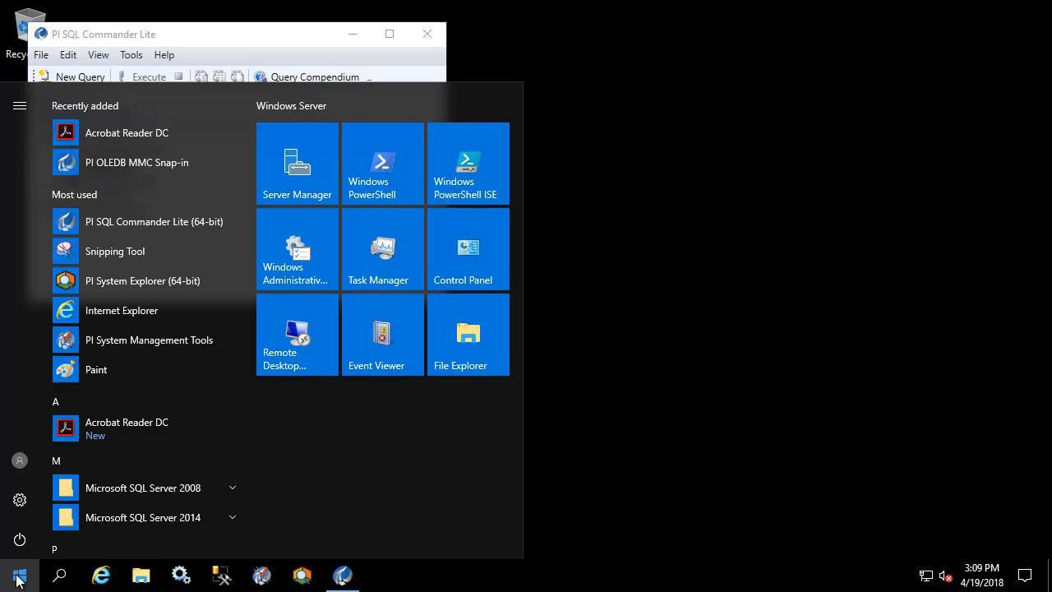
type("od")
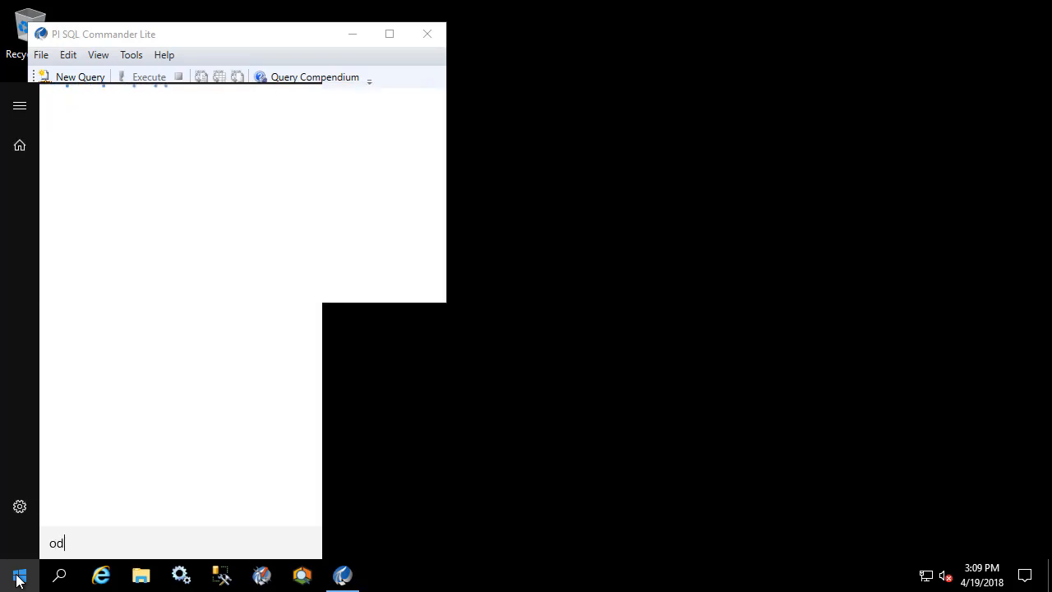
type("bc")
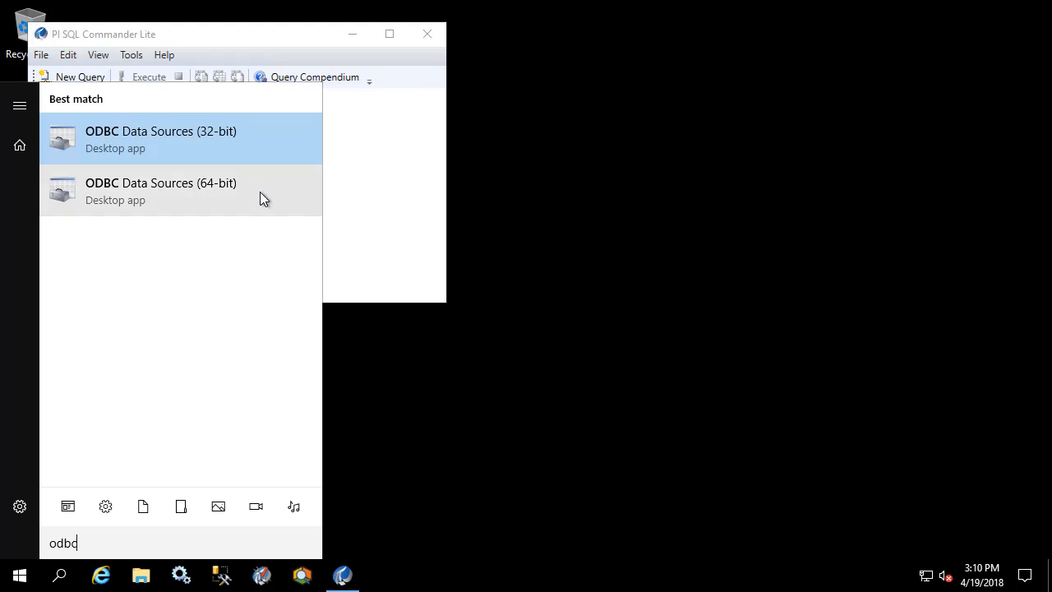
left_click(256, 136)
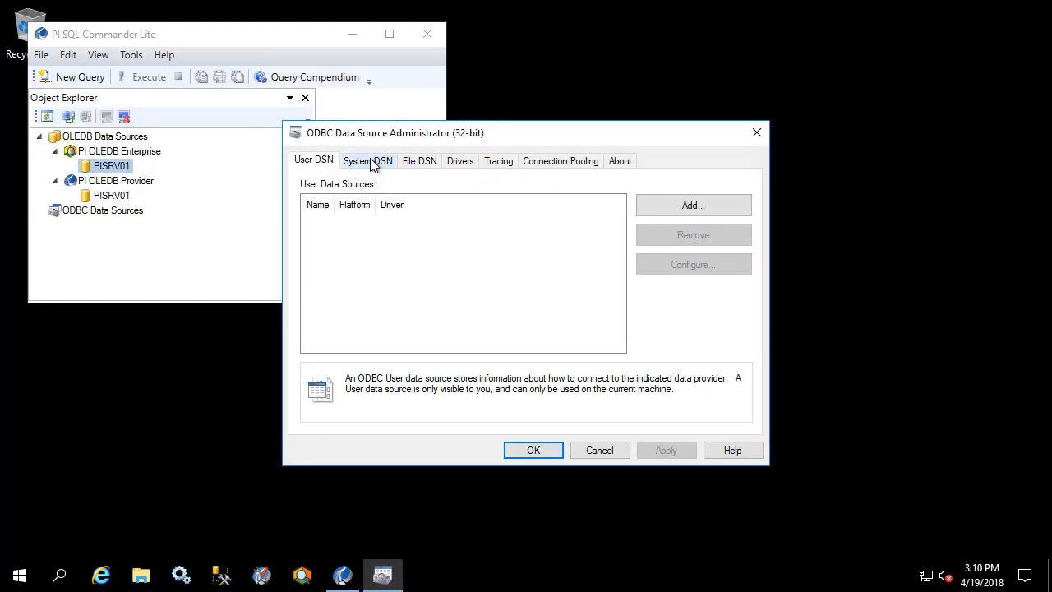
Step: Add a new system data source that uses the PI ODBC Driver
left_click(371, 163)
left_click(690, 206)
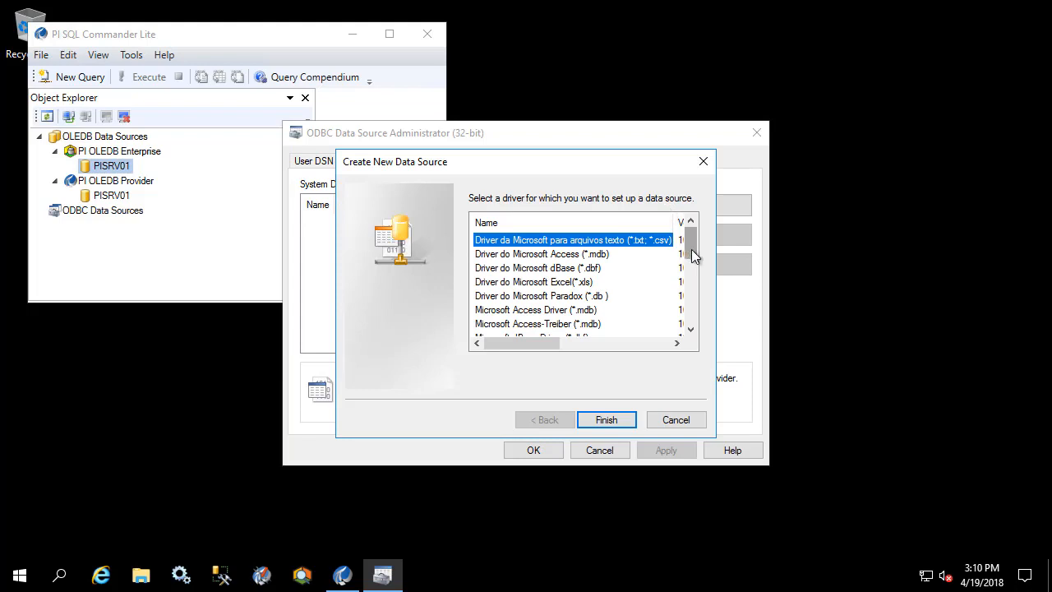
left_click_drag(693, 252, 693, 321)
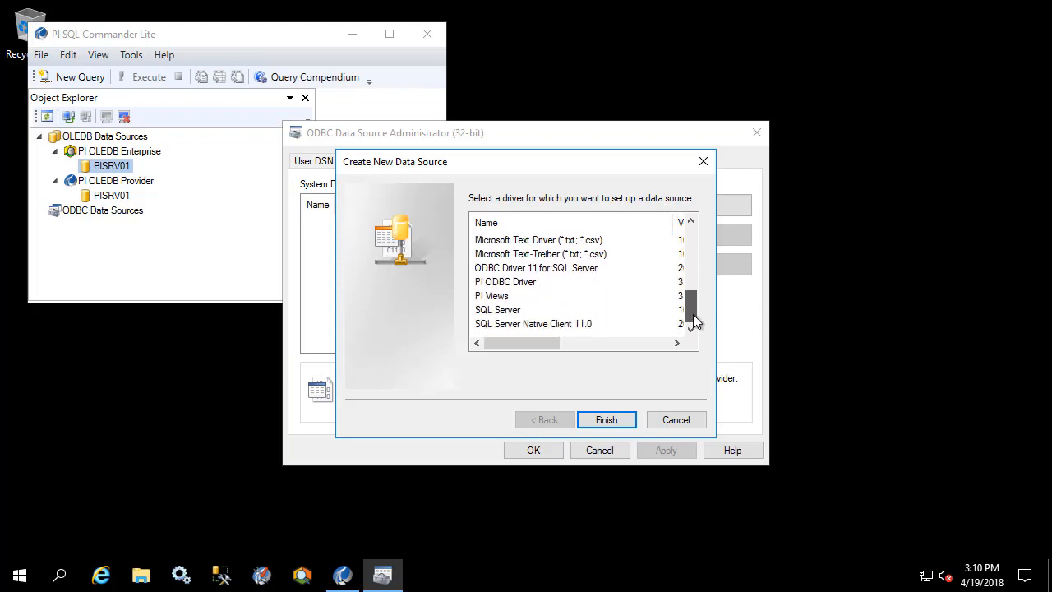
left_click(513, 285)
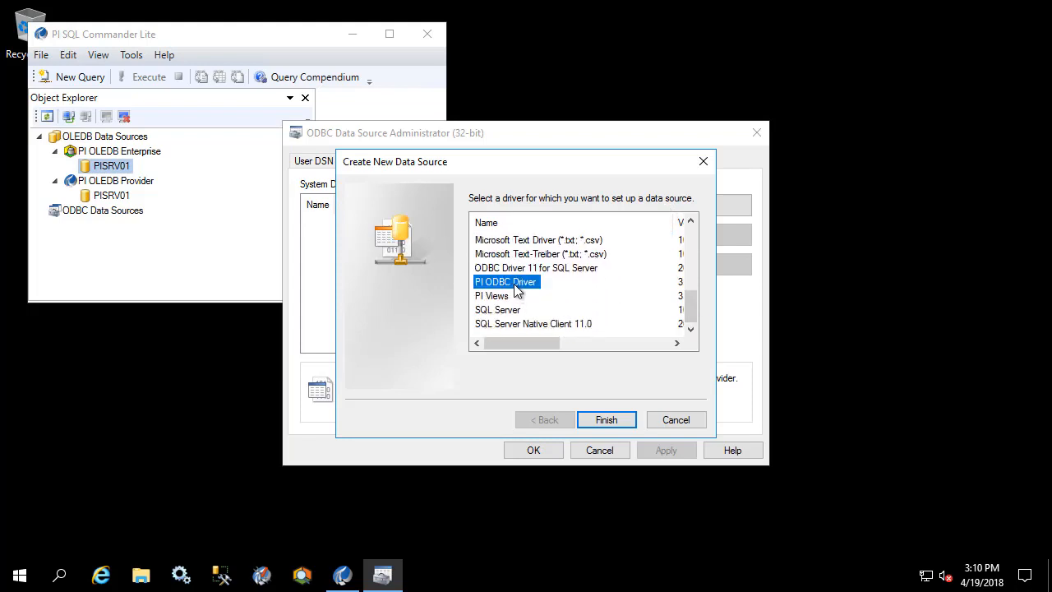
left_click(613, 422)
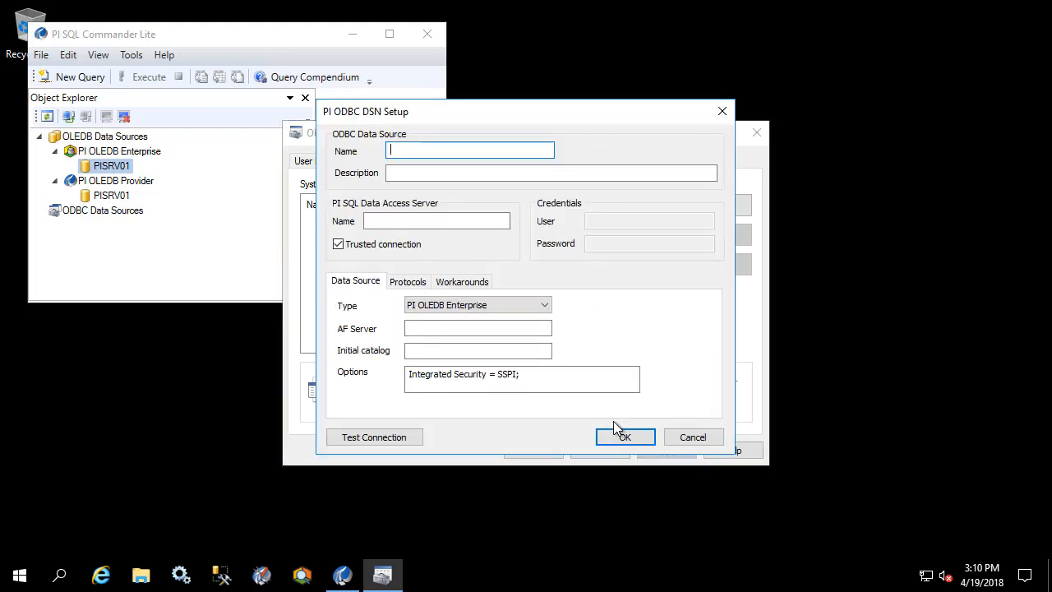
Step: Name the data source 32bitPIServer and set its PI SQL Data Access Server to PISRV01
type("32bitPIServer")
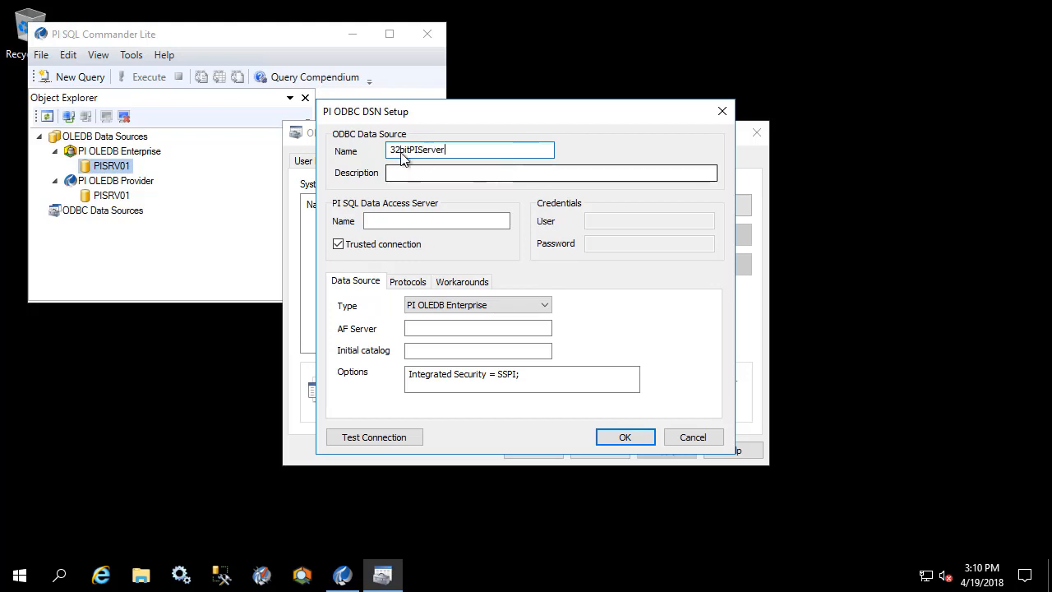
left_click(416, 218)
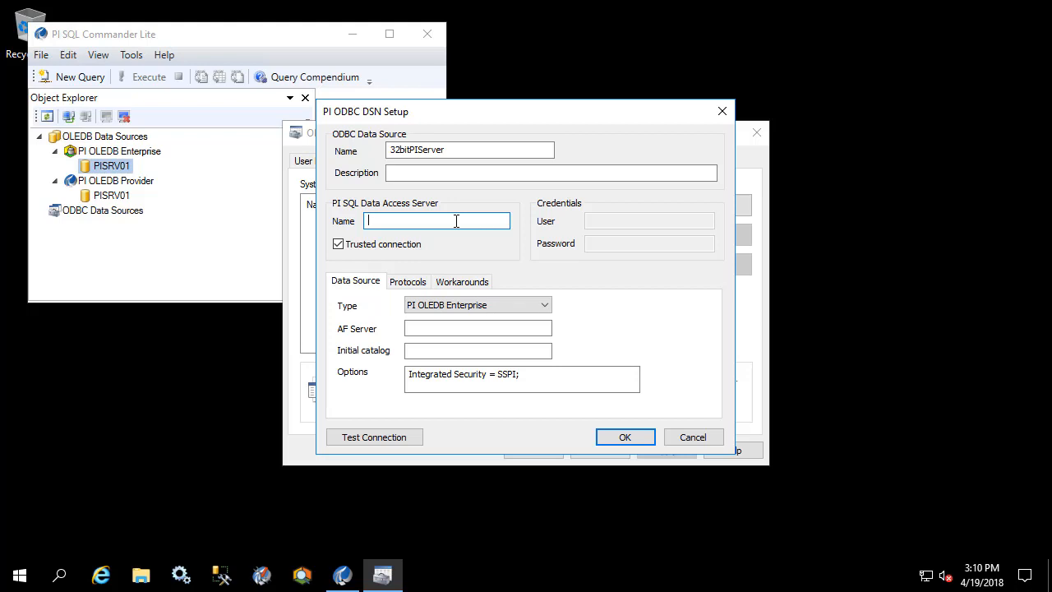
type("PISRV01")
Step: Set the data source type to PI OLEDB Provider, with PI Data Archive PISRV01 and initial catalog piarchive
left_click(493, 315)
left_click(497, 331)
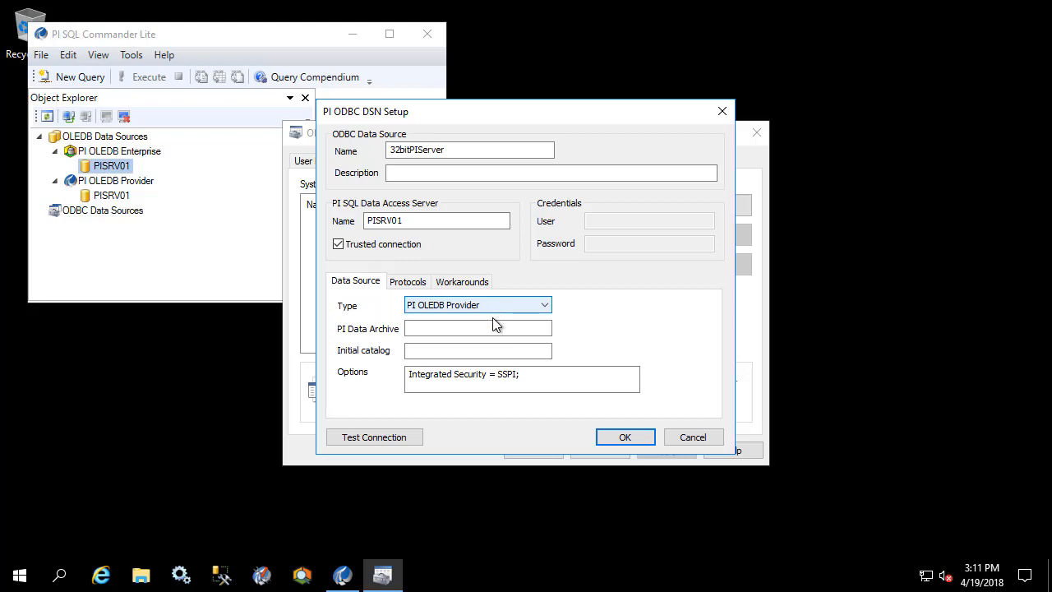
left_click(494, 328)
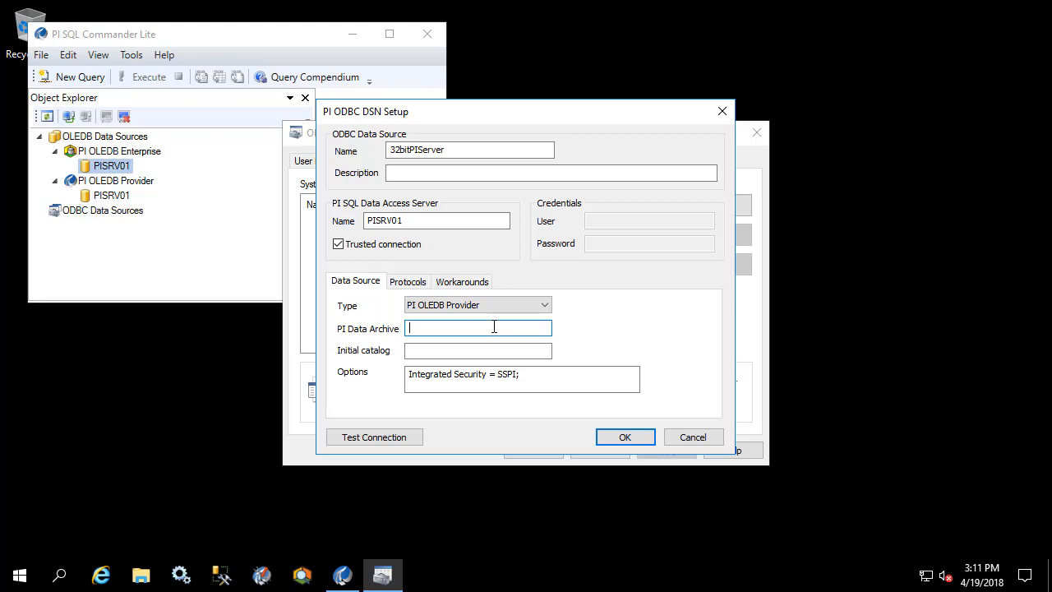
type("PISRV01")
key("Tab")
type("piarchive")
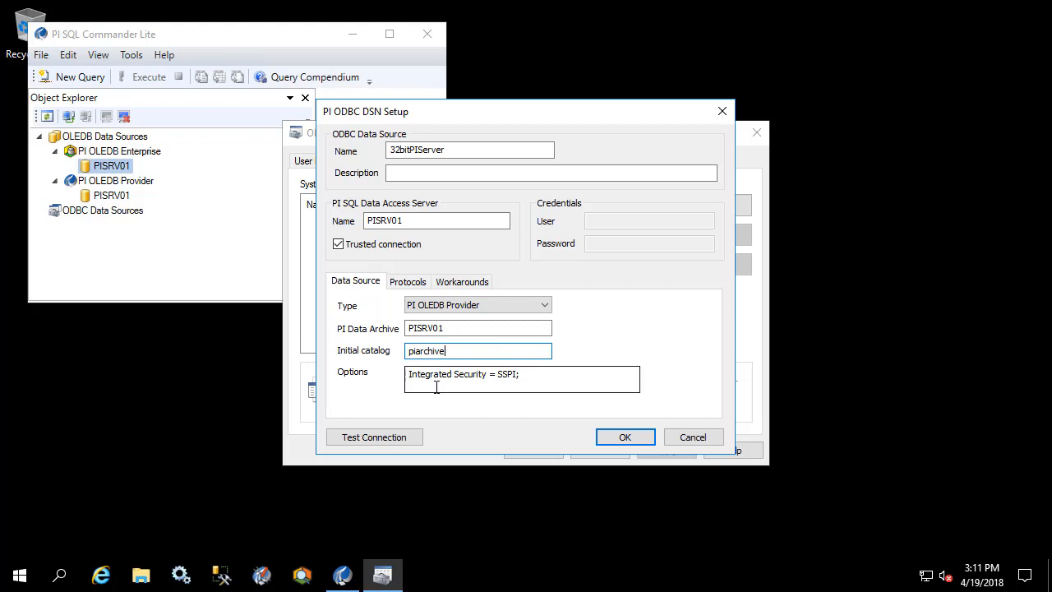
Step: Test the connection of the 32bitPIServer data source and save its configuration
left_click(416, 440)
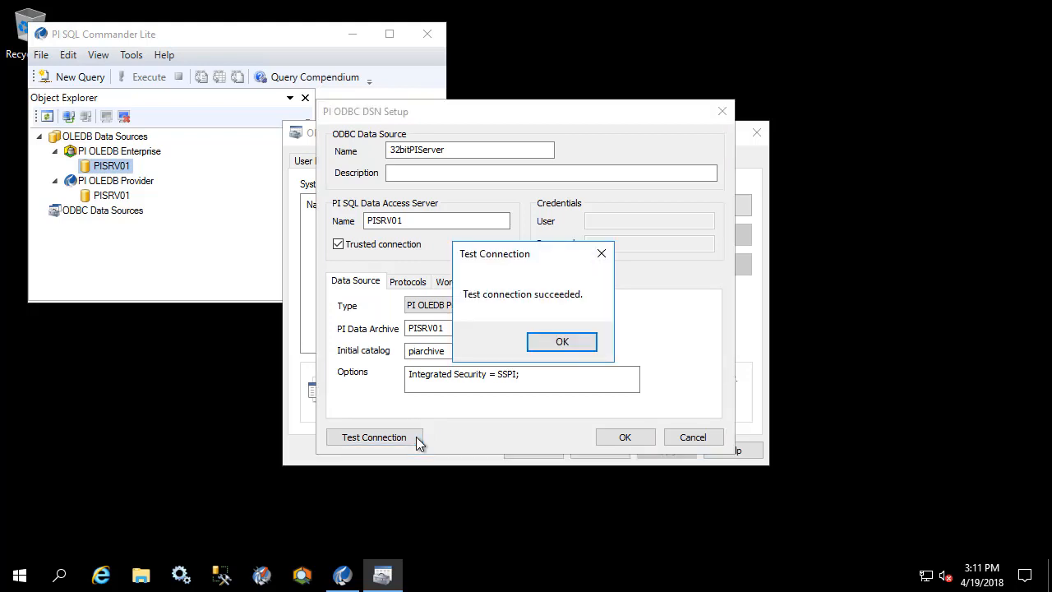
left_click(578, 342)
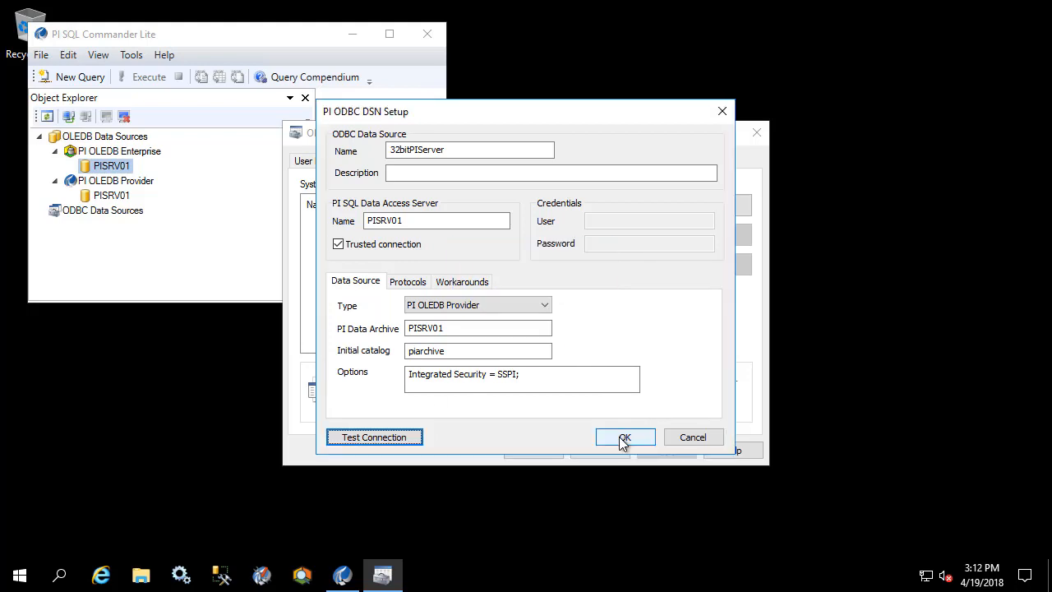
left_click(622, 437)
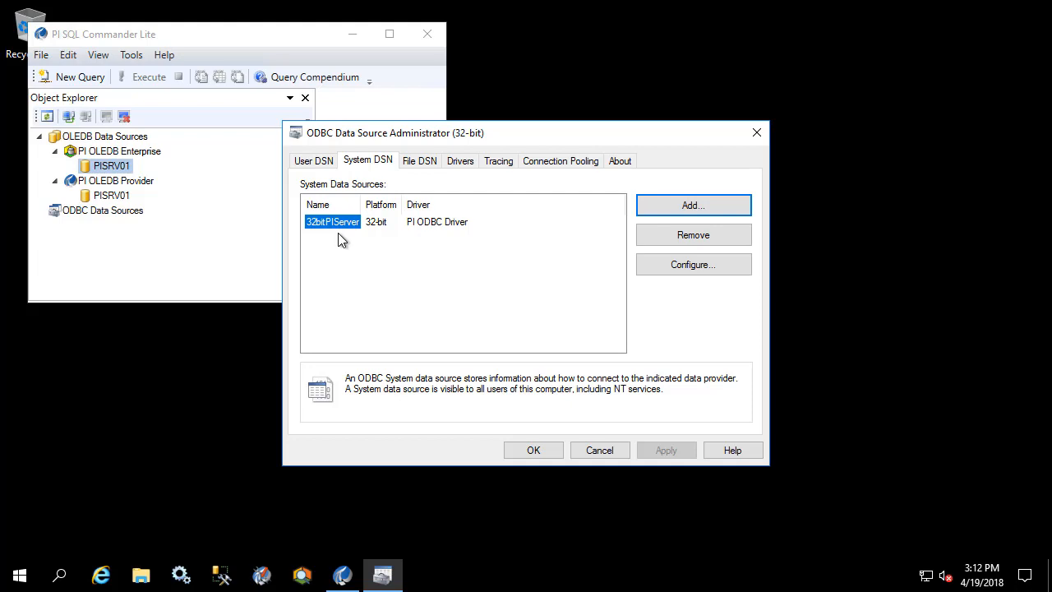
Step: Switch to PI SQL Commander Lite, enlarge its window, and refresh the ODBC Data Sources node
left_click(218, 269)
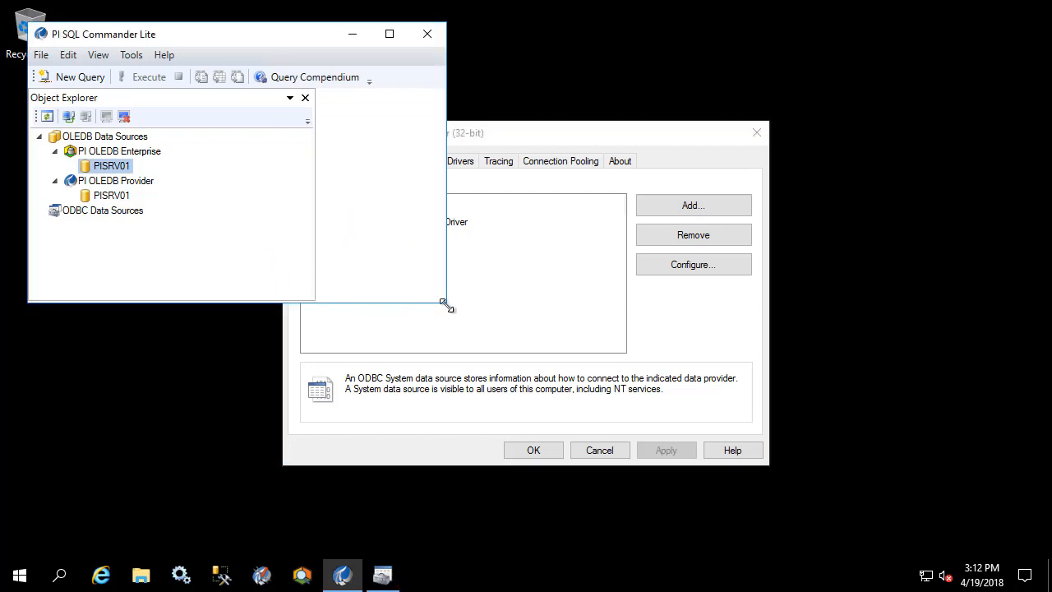
left_click_drag(446, 303, 934, 500)
left_click(99, 212)
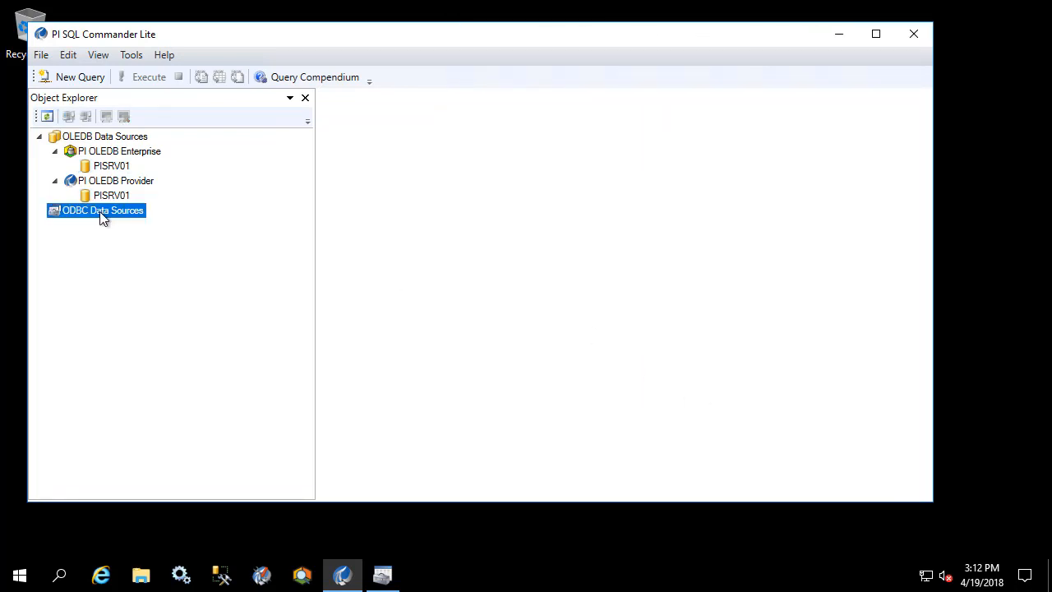
right_click(99, 213)
left_click(71, 225)
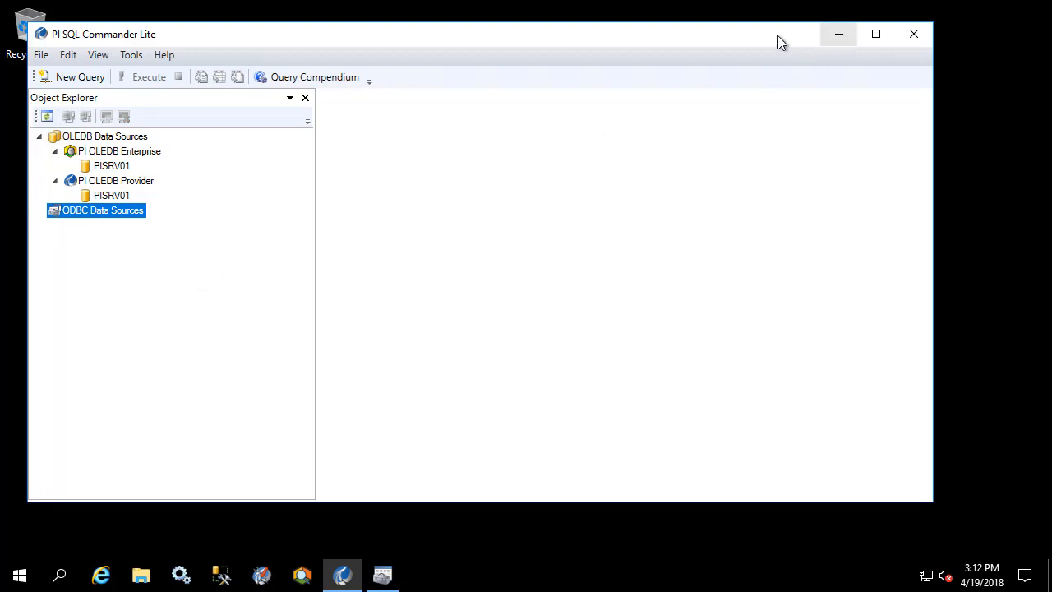
Step: Minimize the 64-bit PI SQL Commander Lite window to bring back the 32-bit ODBC Data Source Administrator
left_click_drag(778, 36, 747, 187)
left_click(628, 136)
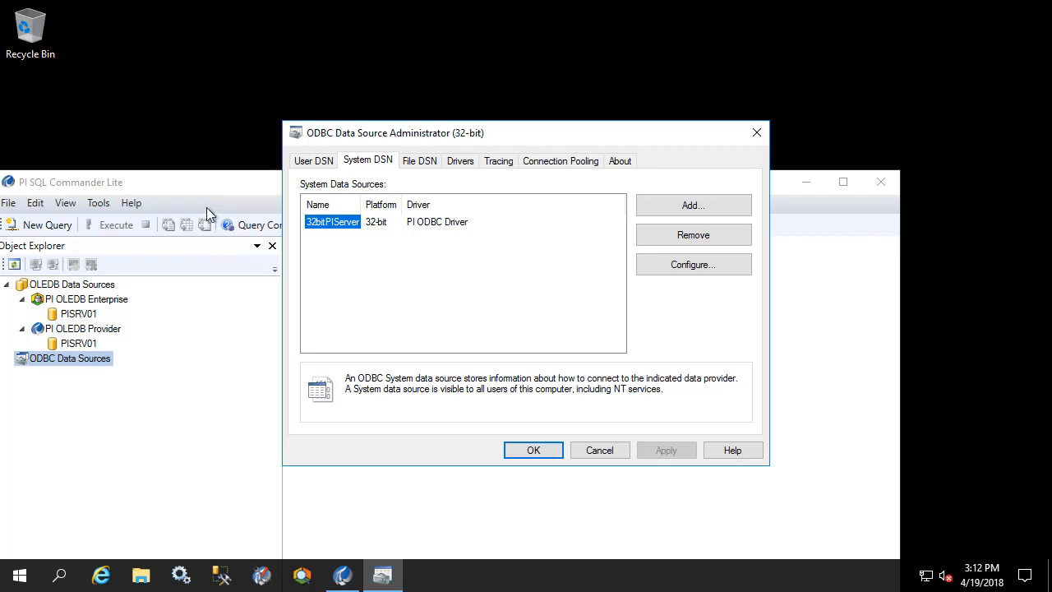
left_click_drag(232, 172, 258, 34)
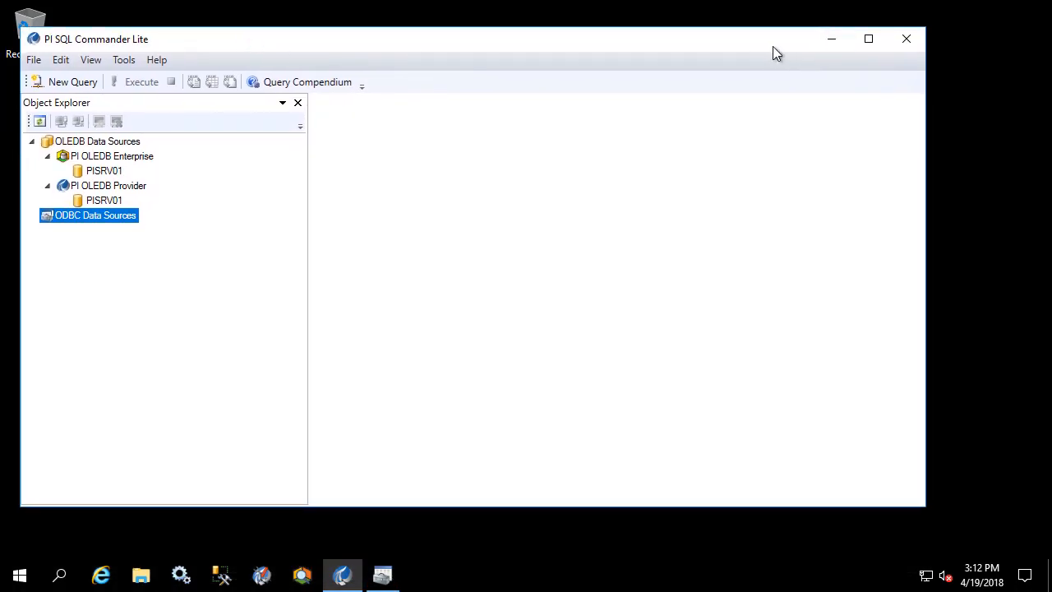
left_click(827, 43)
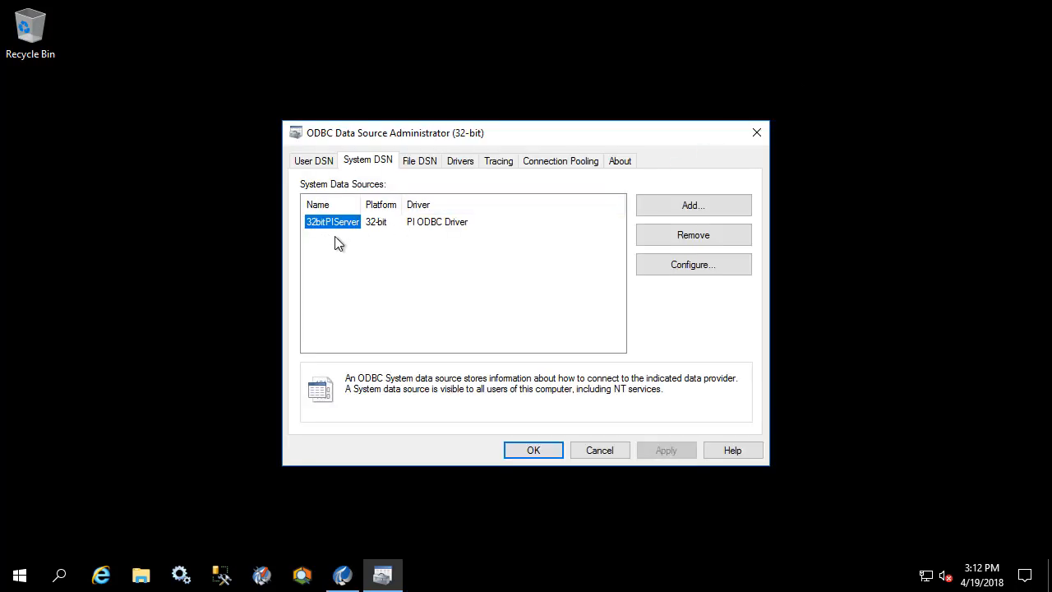
Step: Launch the 32-bit version of PI SQL Commander Lite and check the entries under its ODBC Data Sources
left_click(23, 574)
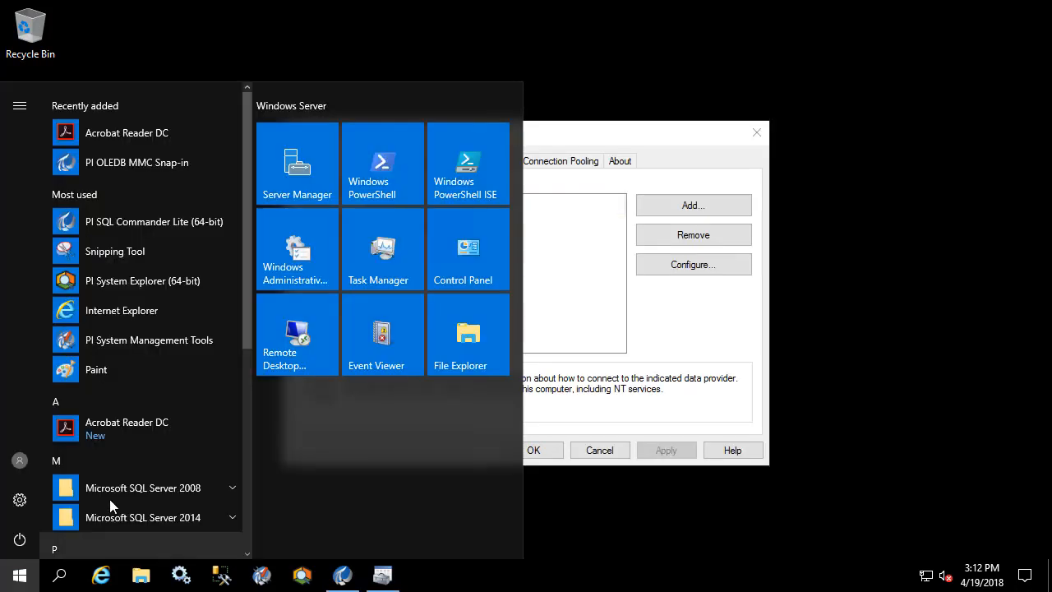
scroll(113, 496, "down", 3)
left_click(146, 361)
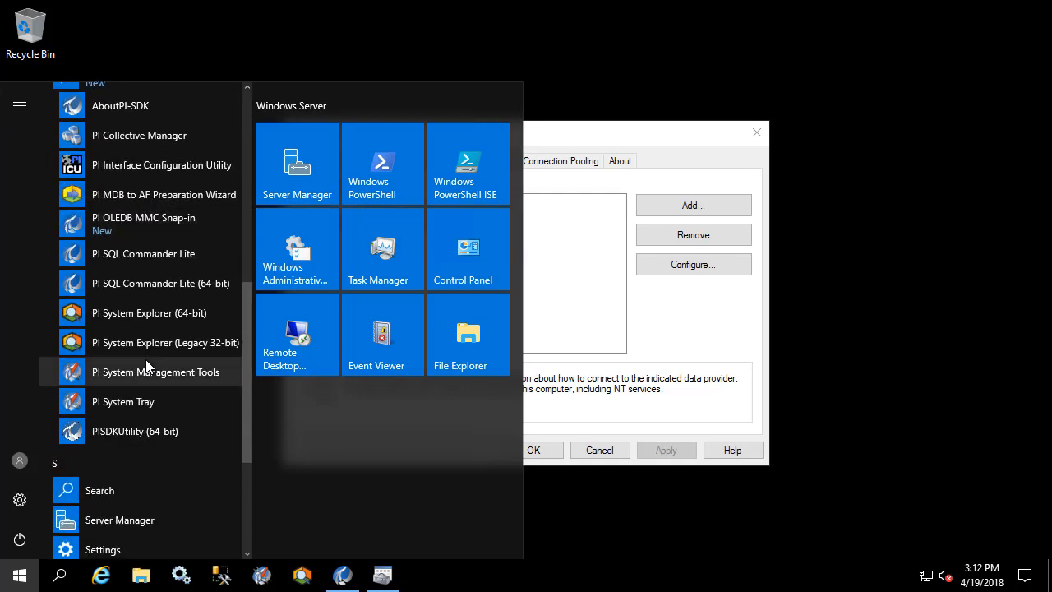
left_click(161, 255)
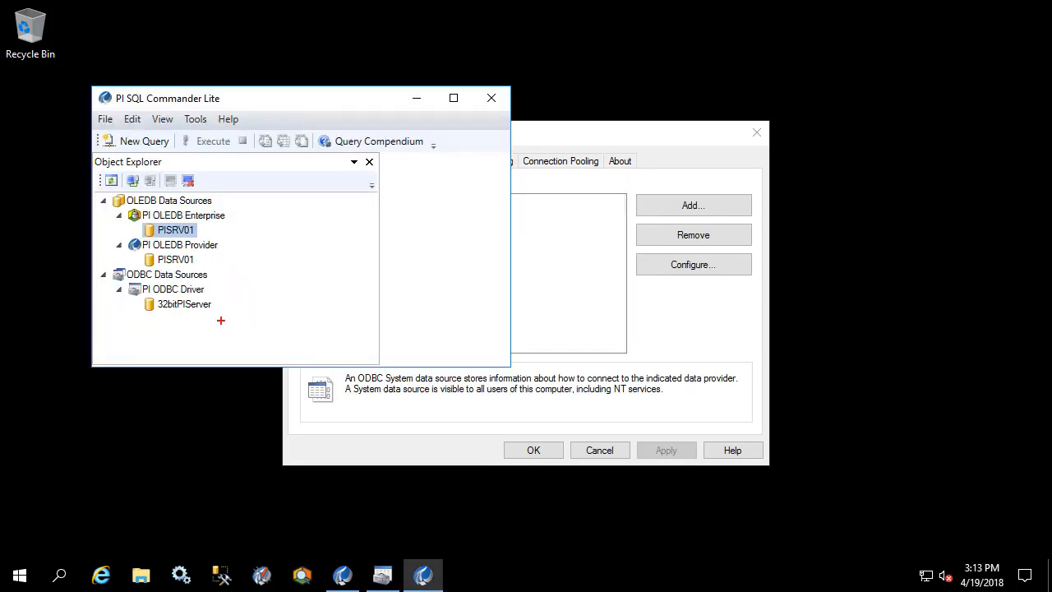
mouse_move(231, 315)
left_mouse_down()
mouse_move(176, 312)
mouse_move(130, 293)
left_mouse_up()
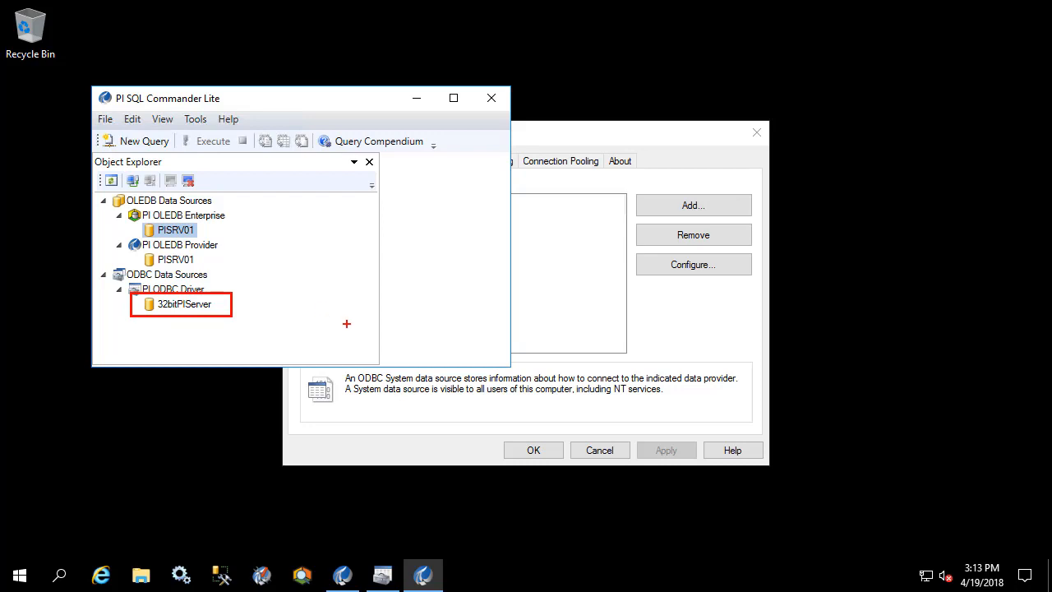
key("Escape")
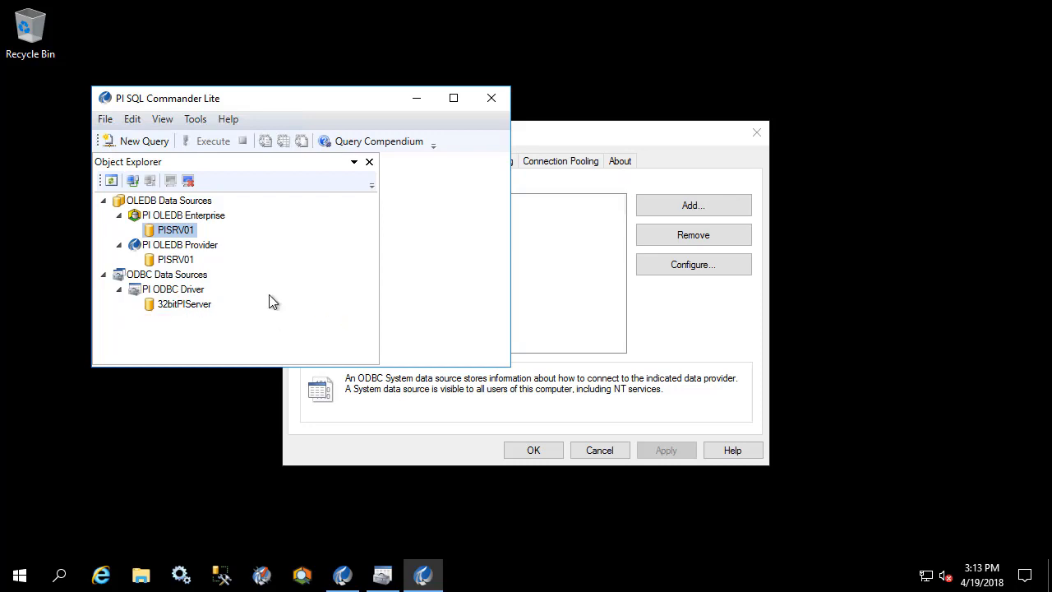
Step: Move the 32-bit ODBC administrator window aside and open the system data sources in the 64-bit ODBC Data Source Administrator
left_click(637, 153)
mouse_move(597, 138)
left_mouse_down()
mouse_move(826, 131)
mouse_move(853, 119)
left_mouse_up()
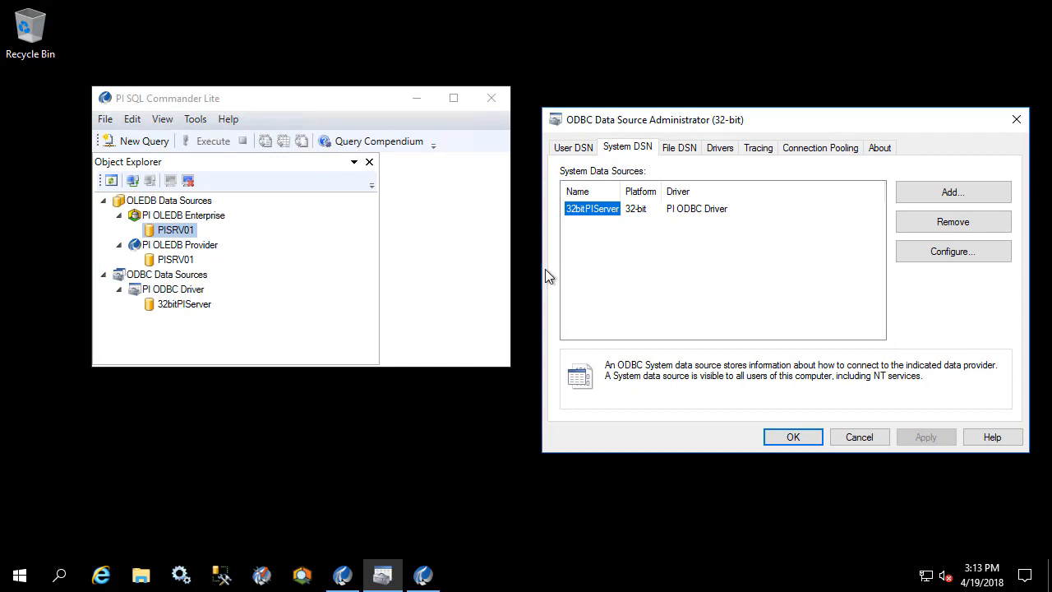
left_click(21, 579)
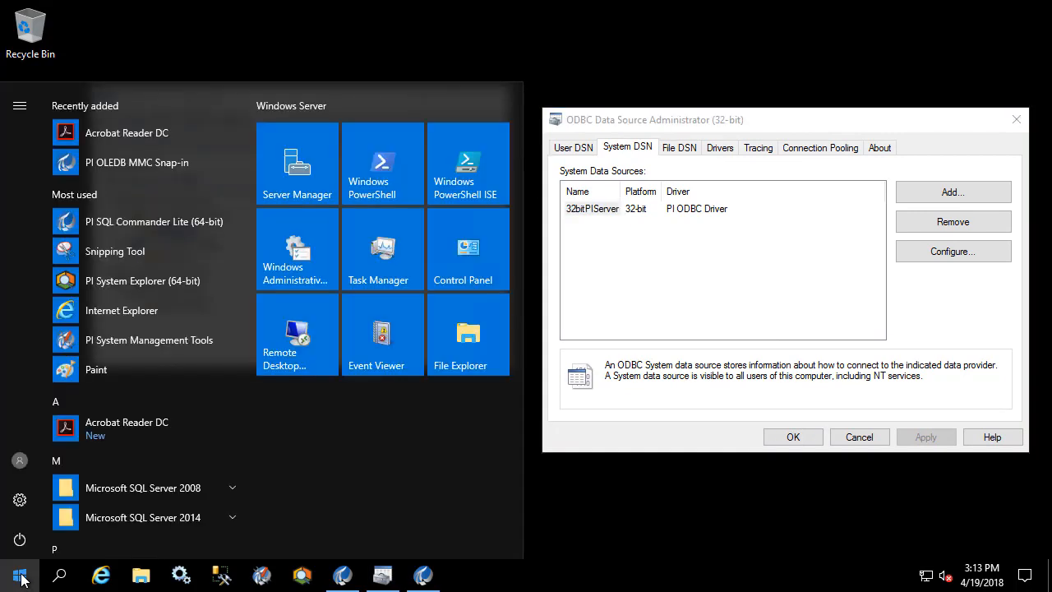
type("odbc")
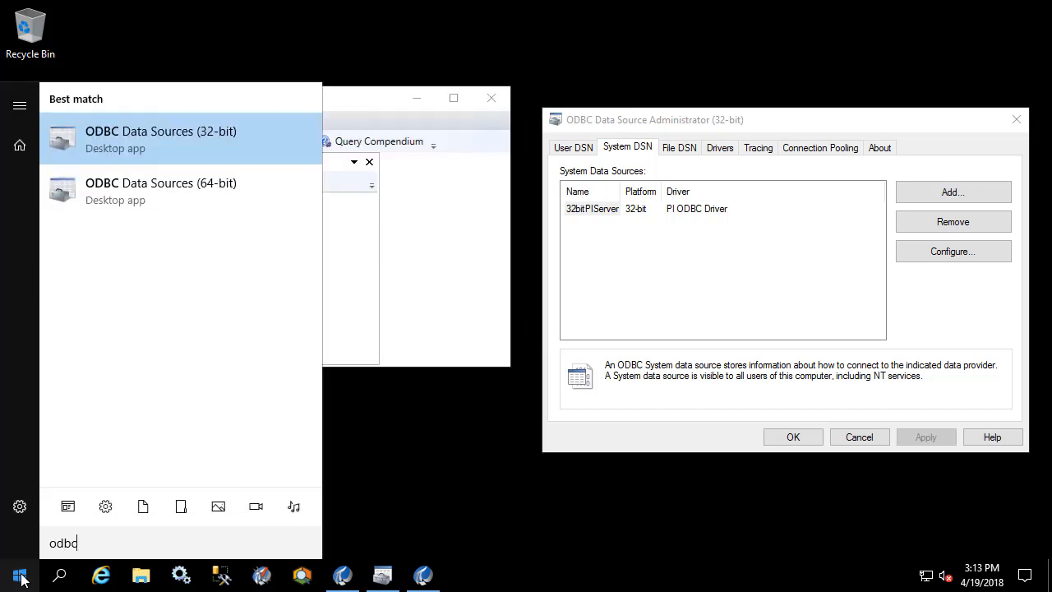
left_click(142, 191)
left_click(369, 162)
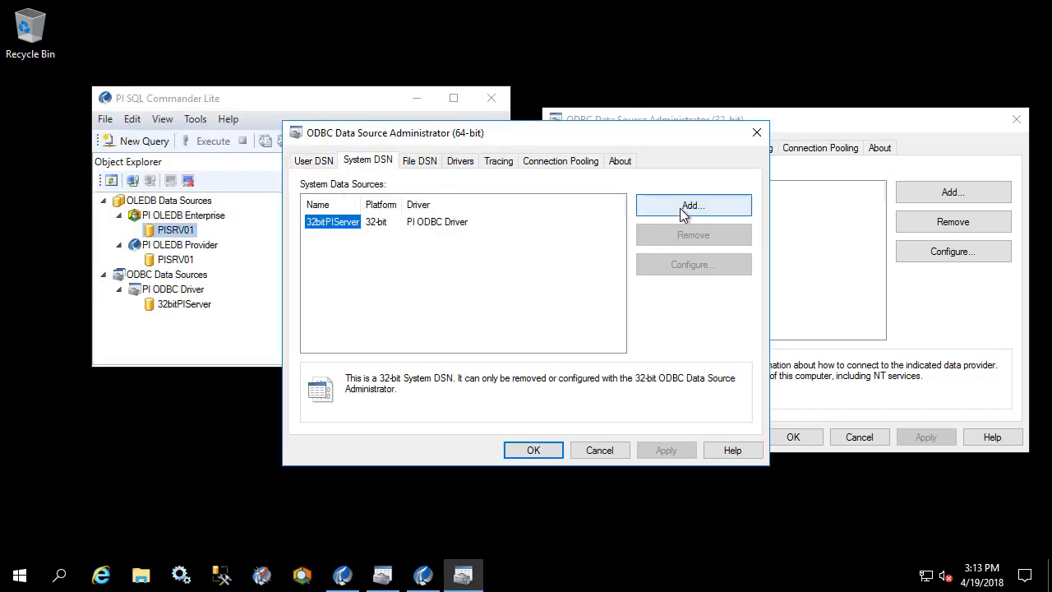
Step: Add a new 64-bit system data source that uses the PI ODBC Driver
left_click(680, 208)
left_click(499, 254)
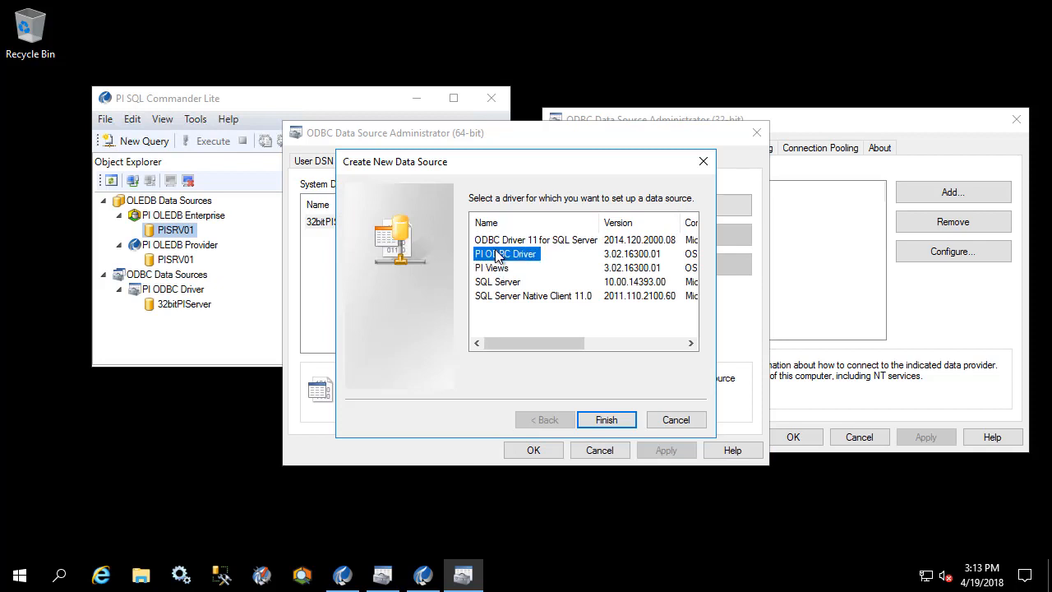
left_click(601, 419)
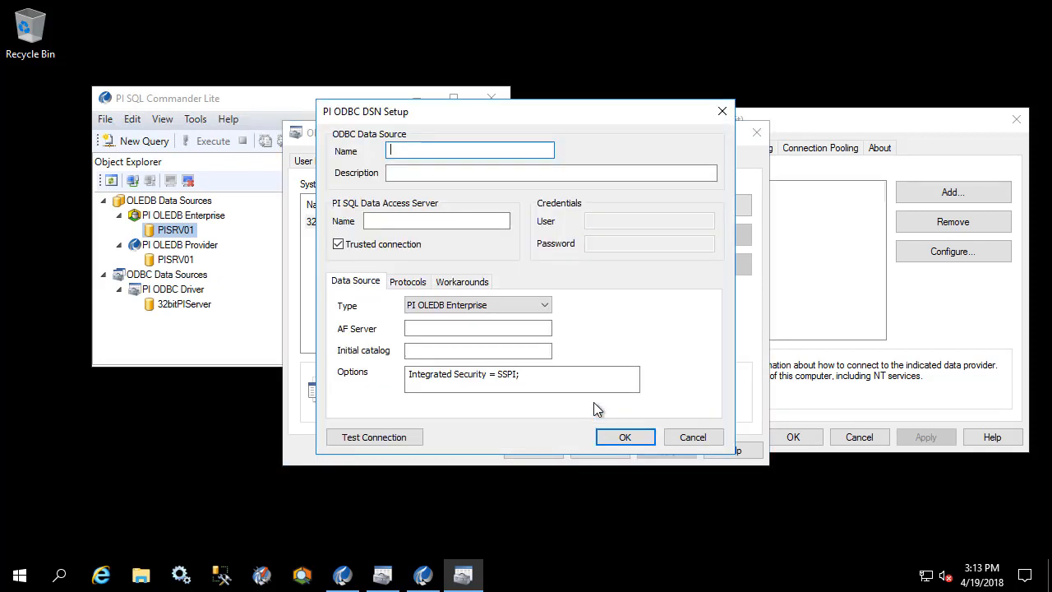
Step: Name the new data source 64bitPIServer and set its PI SQL Data Access Server to PISRV01
type("64bitPIServer")
key("Tab")
key("Tab")
type("PISRV01")
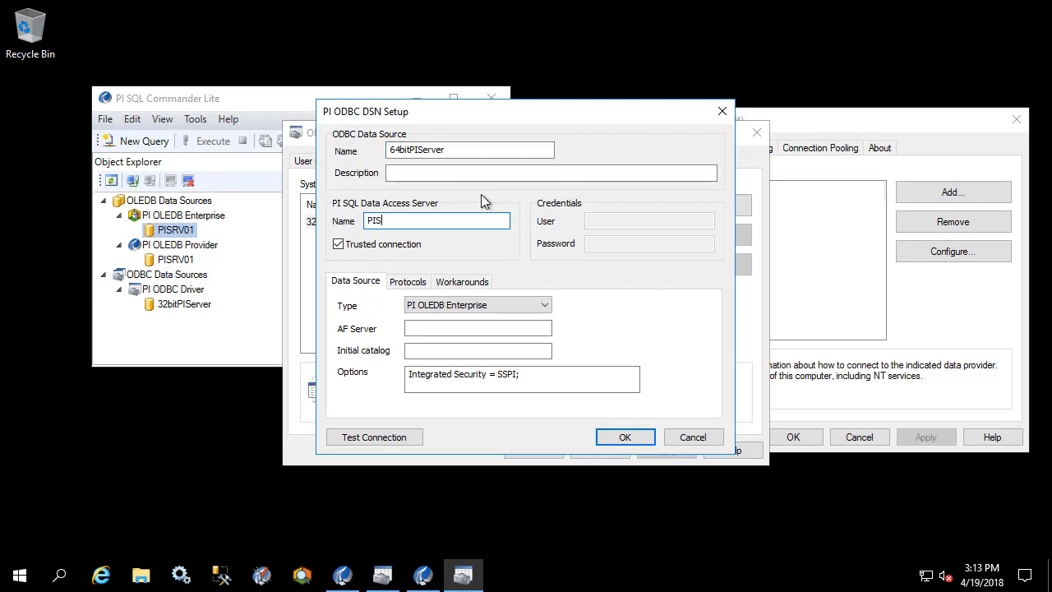
Step: Set the 64bitPIServer type to PI OLEDB Provider, with PI Data Archive PISRV01 and initial catalog piarchive
left_click(477, 305)
left_click(459, 330)
left_click(456, 328)
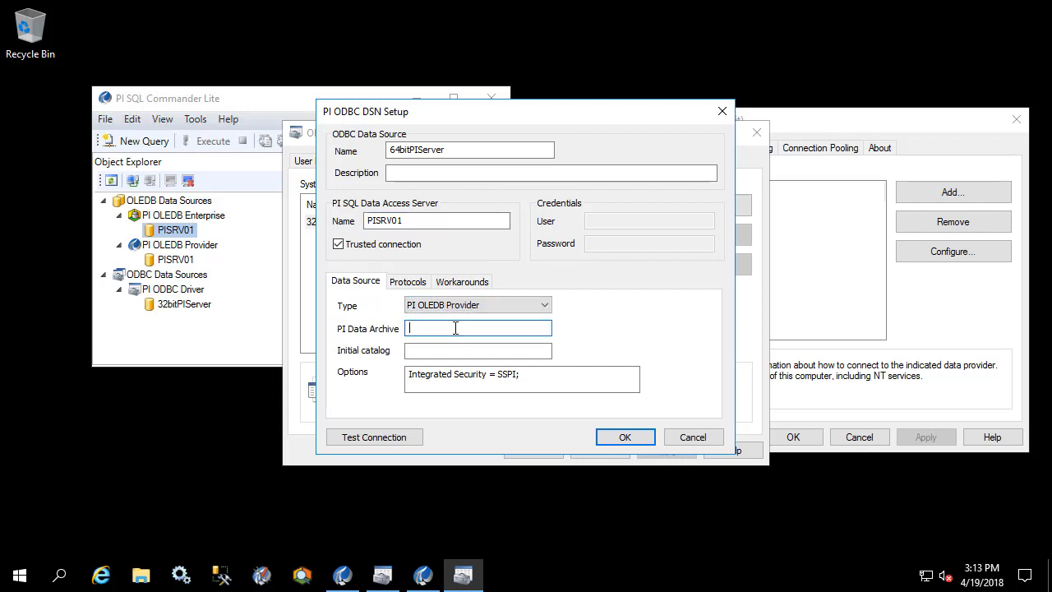
type("PISRV01")
key("Tab")
type("piarchive")
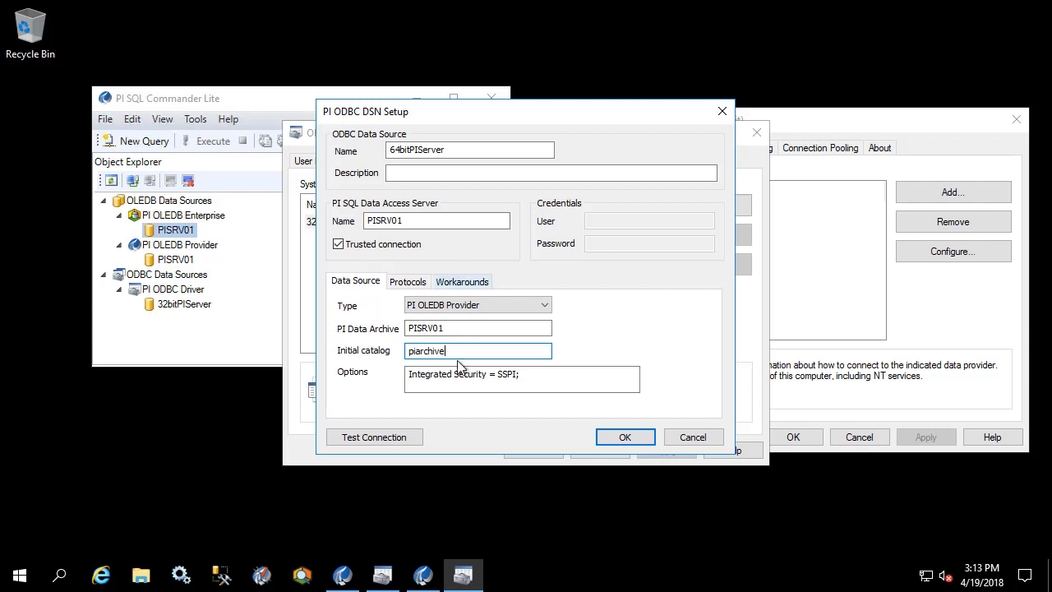
Step: Test the connection of the 64bitPIServer data source, save it, and close both ODBC administrator windows
left_click(397, 436)
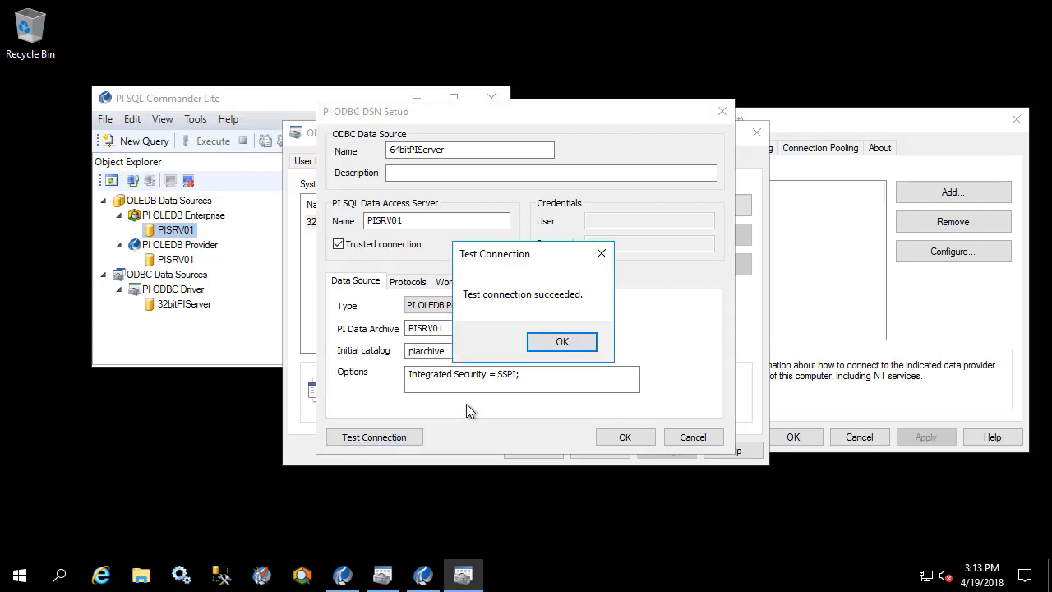
left_click(562, 342)
left_click(626, 439)
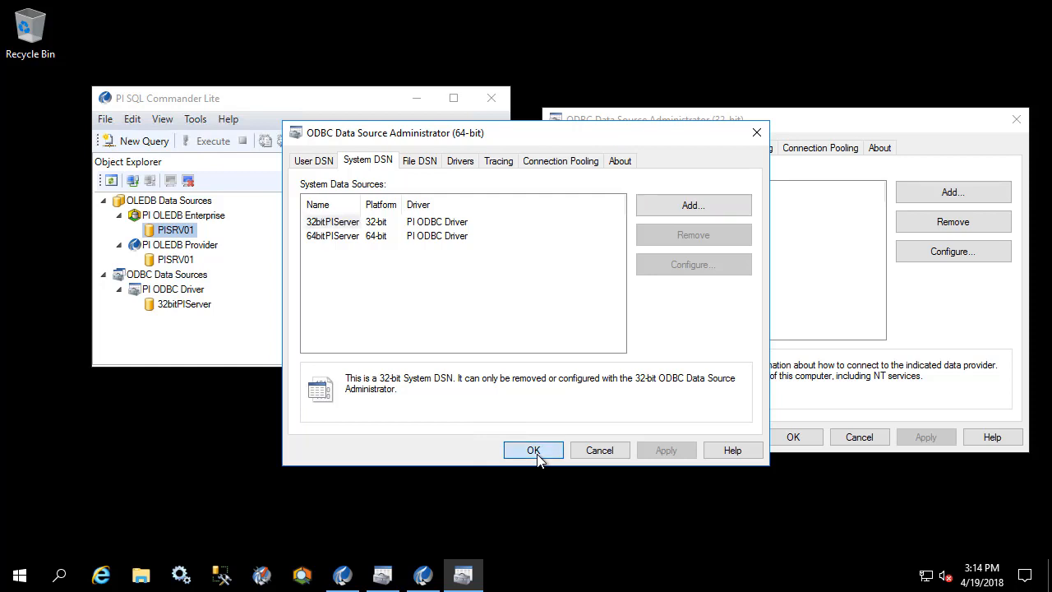
left_click(534, 453)
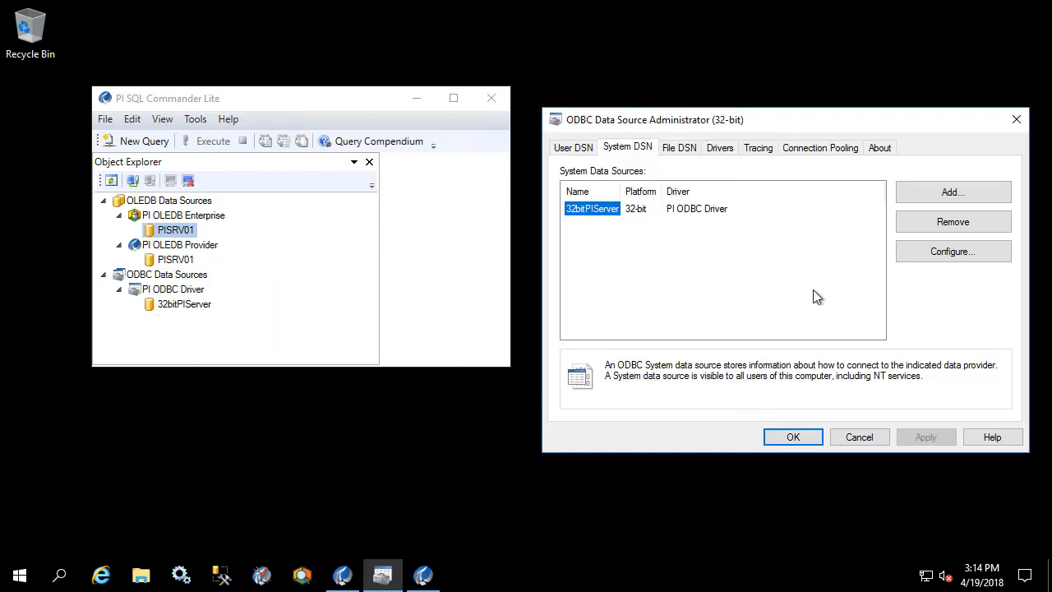
left_click(1017, 119)
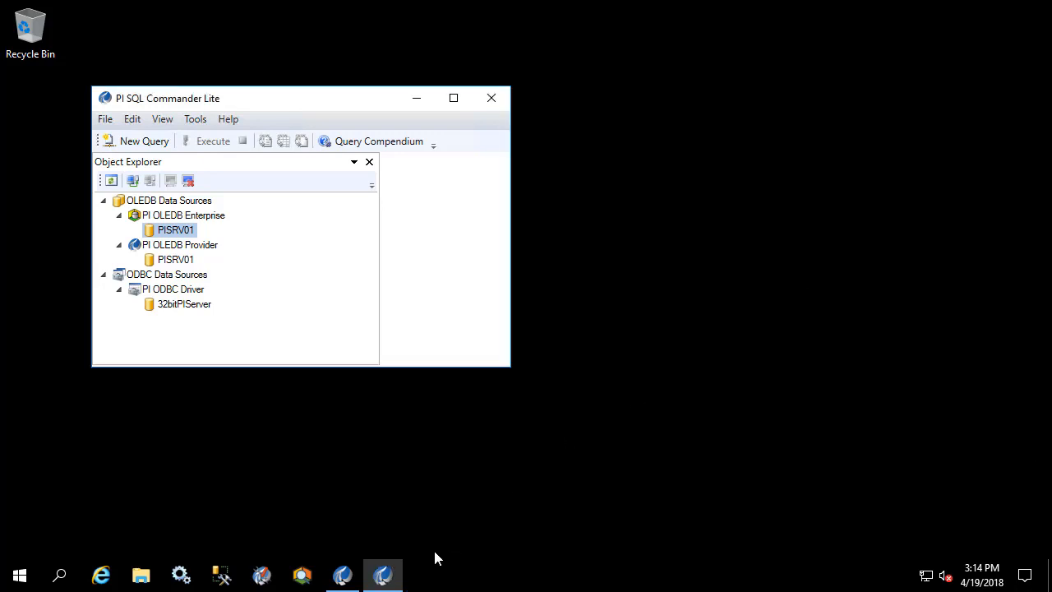
Step: Switch to the 64-bit PI SQL Commander Lite window and refresh its ODBC Data Sources node
left_click(340, 580)
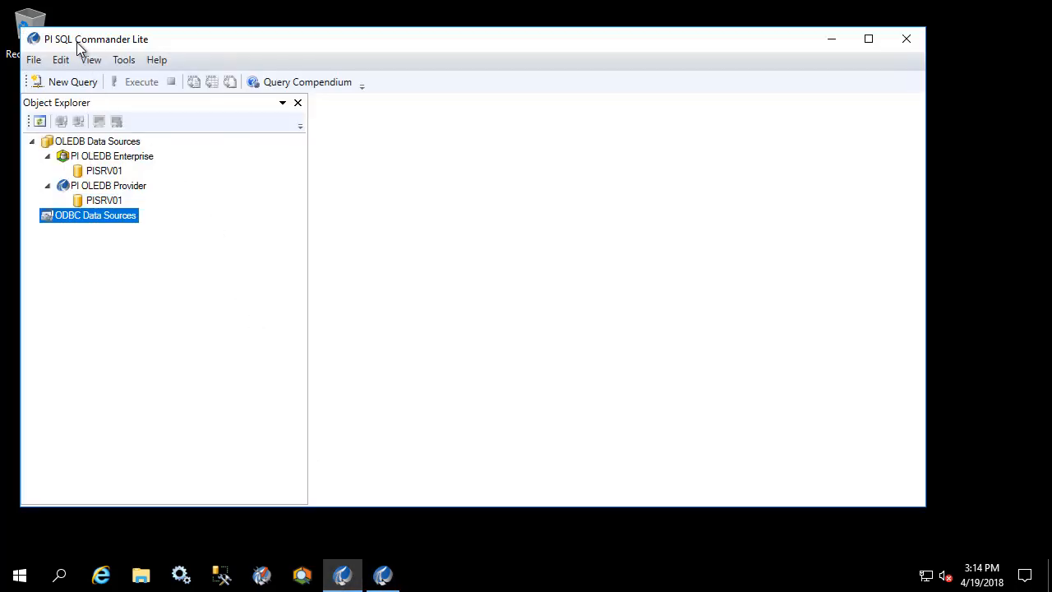
right_click(96, 219)
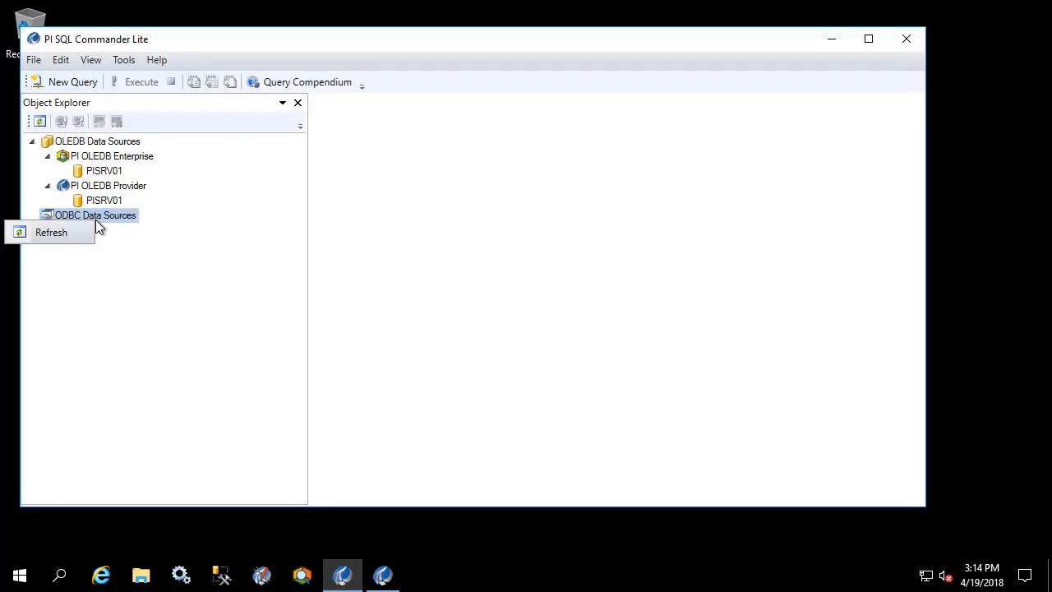
left_click(51, 233)
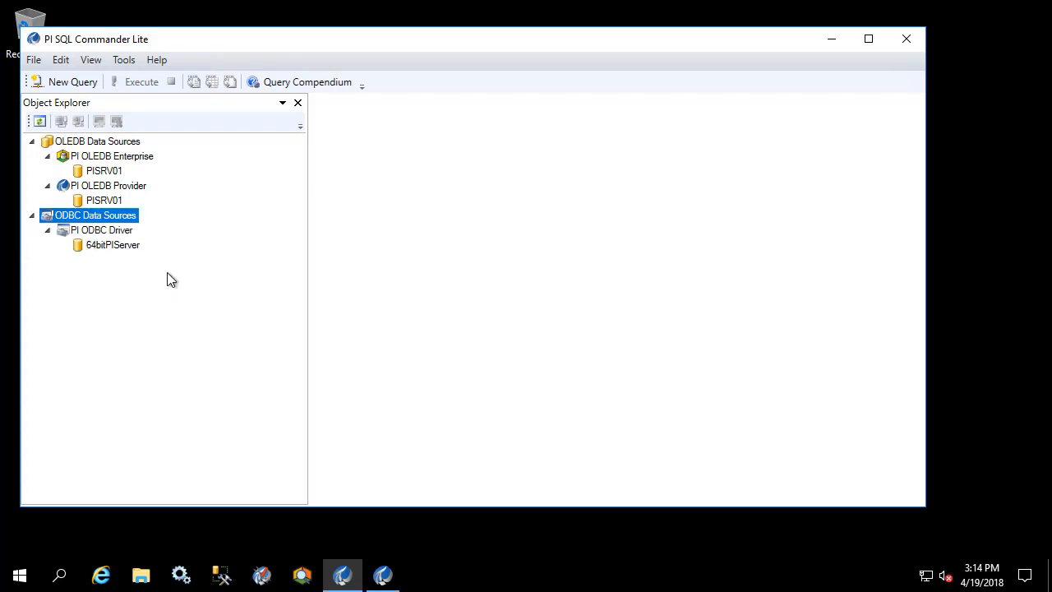
key("ctrl+2")
left_click_drag(144, 252, 61, 236)
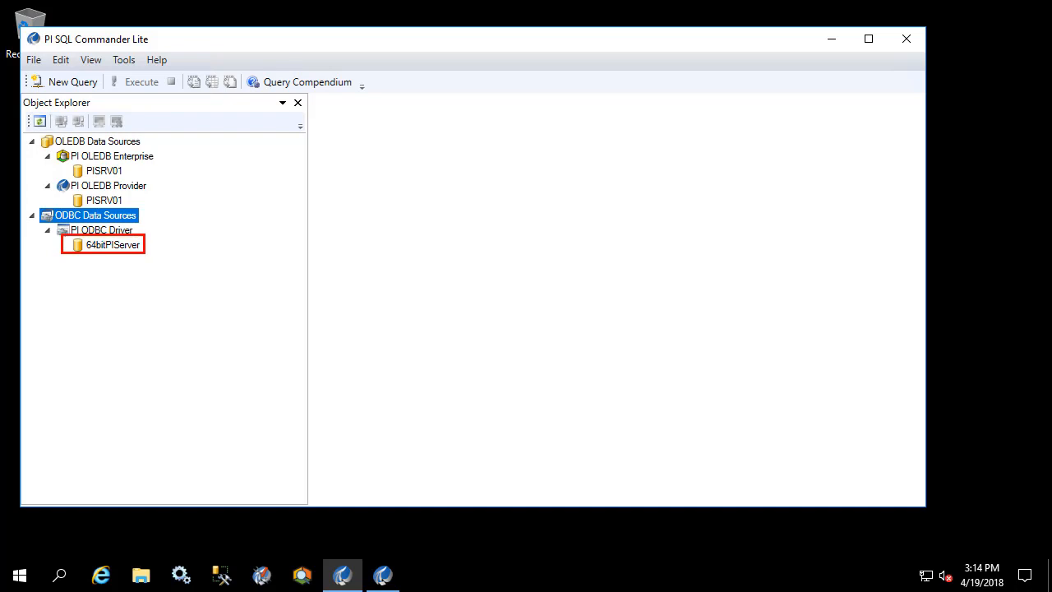
key("Escape")
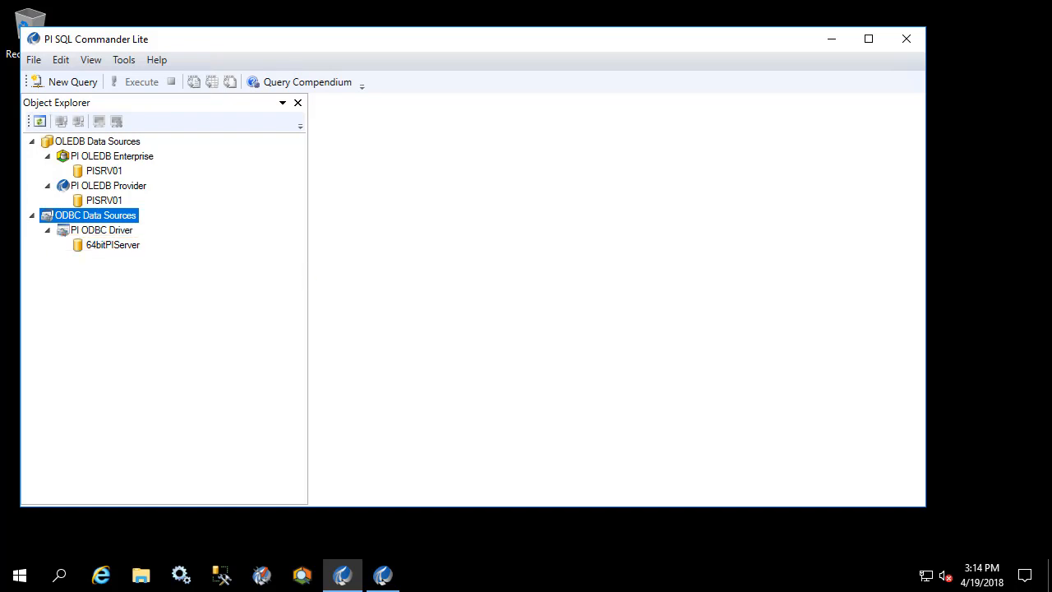
Step: Connect to the 64bitPIServer data source and execute the predefined query of the piinterp2 table in its piarchive catalog
right_click(101, 253)
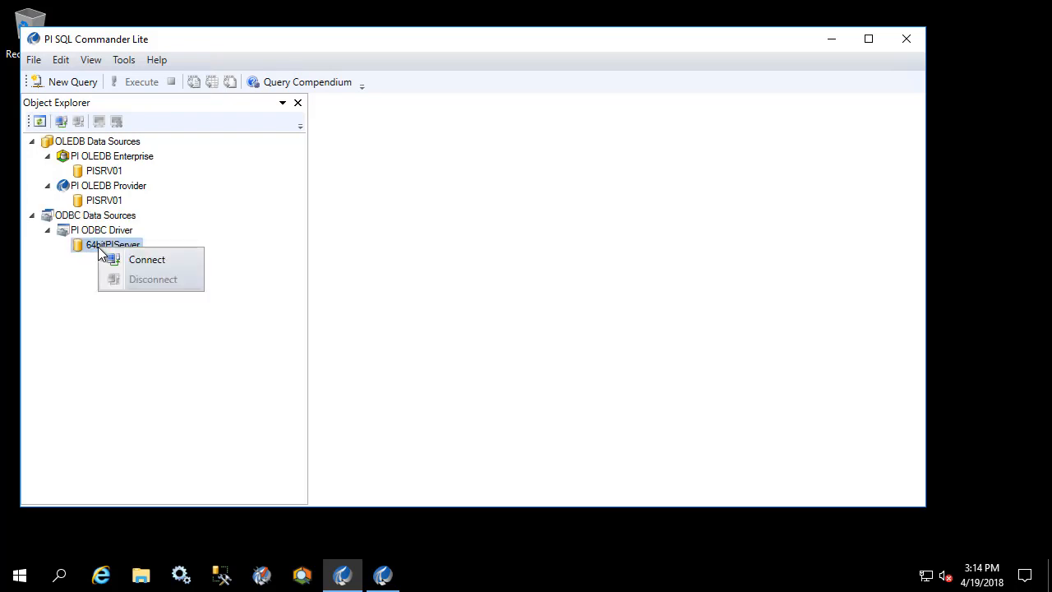
left_click(177, 260)
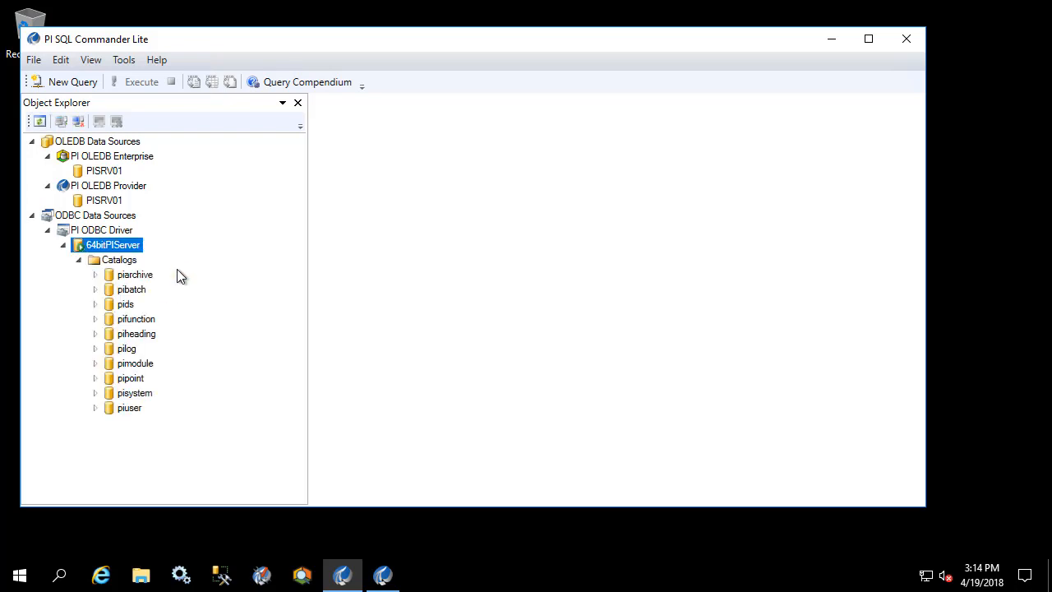
left_click(95, 274)
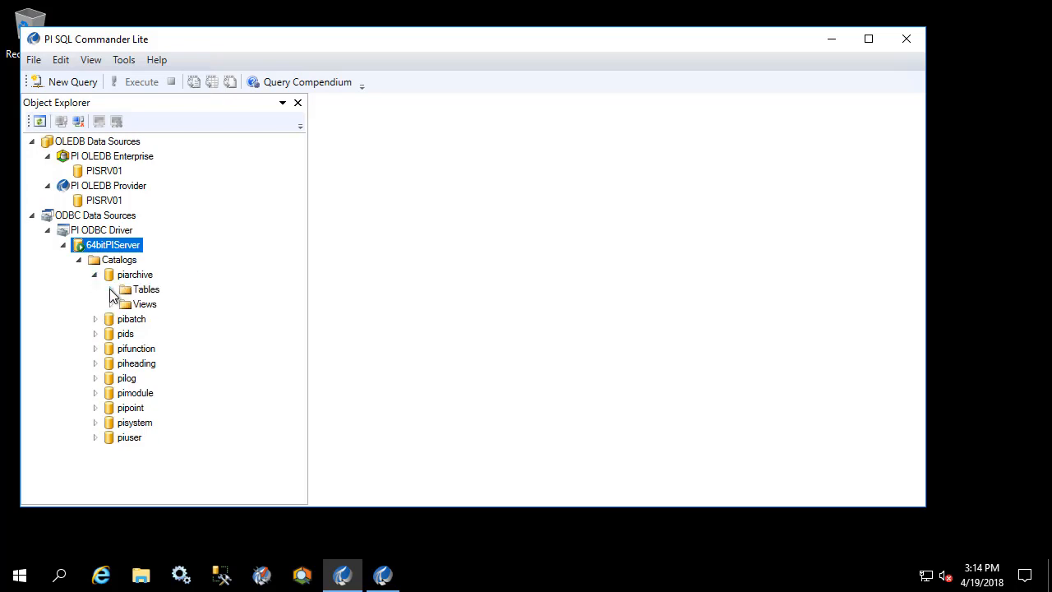
left_click(110, 290)
right_click(166, 398)
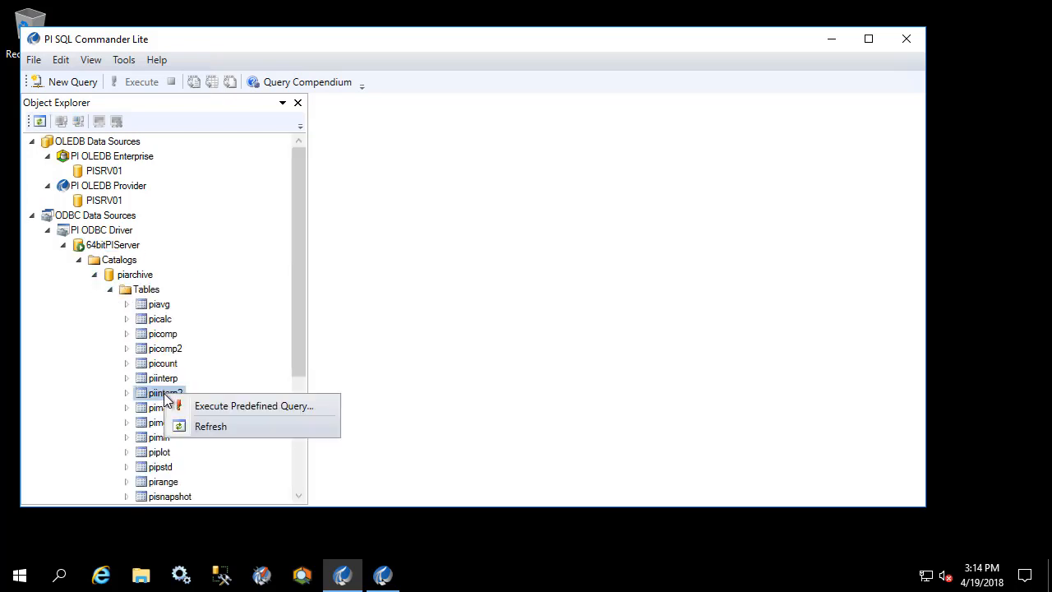
left_click(268, 407)
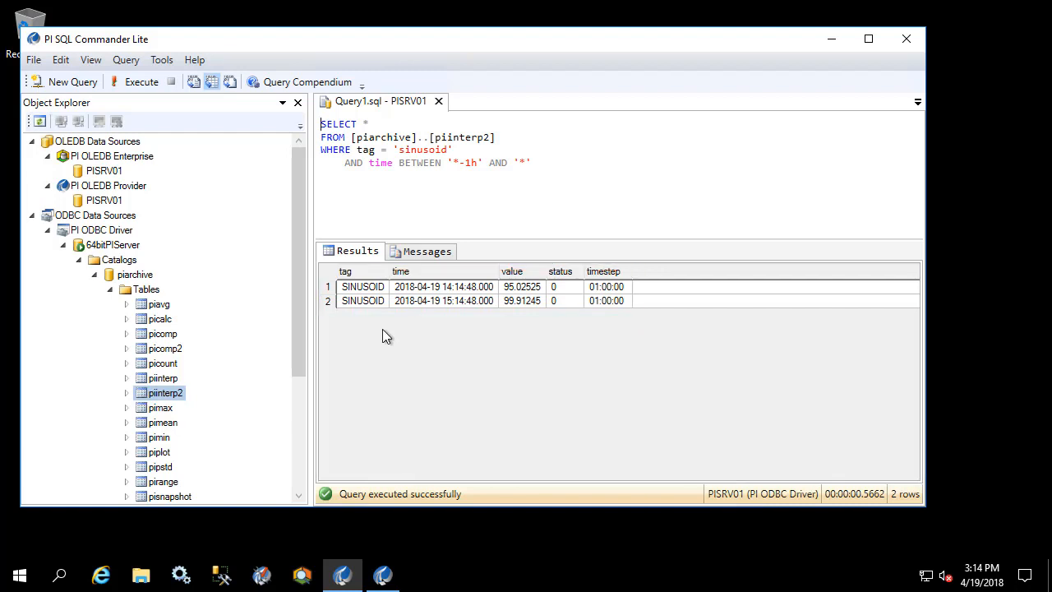
Step: Expand the Views folder of the piarchive catalog and execute the predefined query of the view it contains
left_click_drag(296, 381, 274, 432)
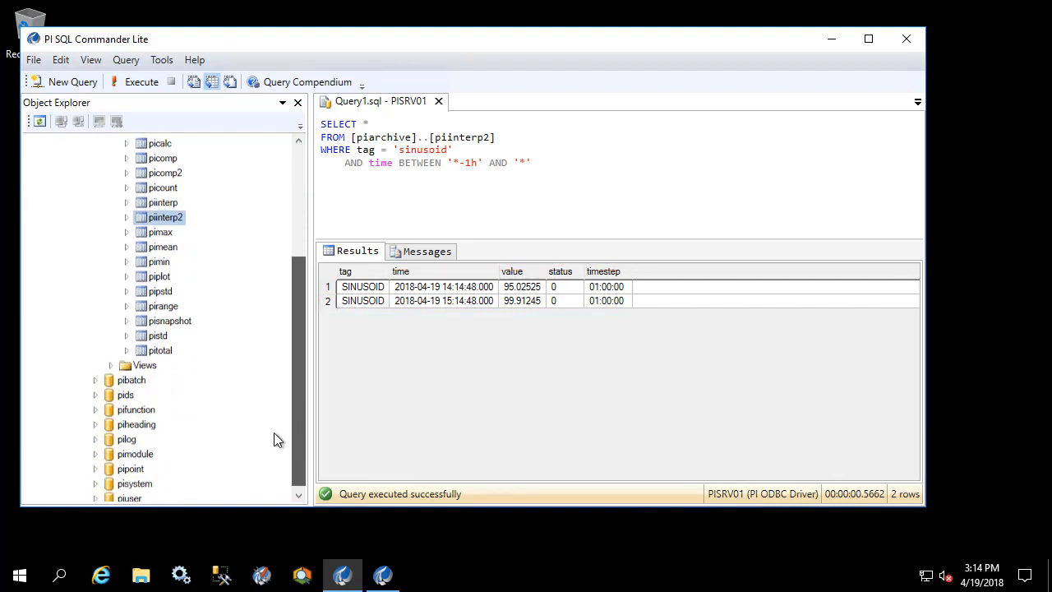
left_click(110, 365)
right_click(159, 381)
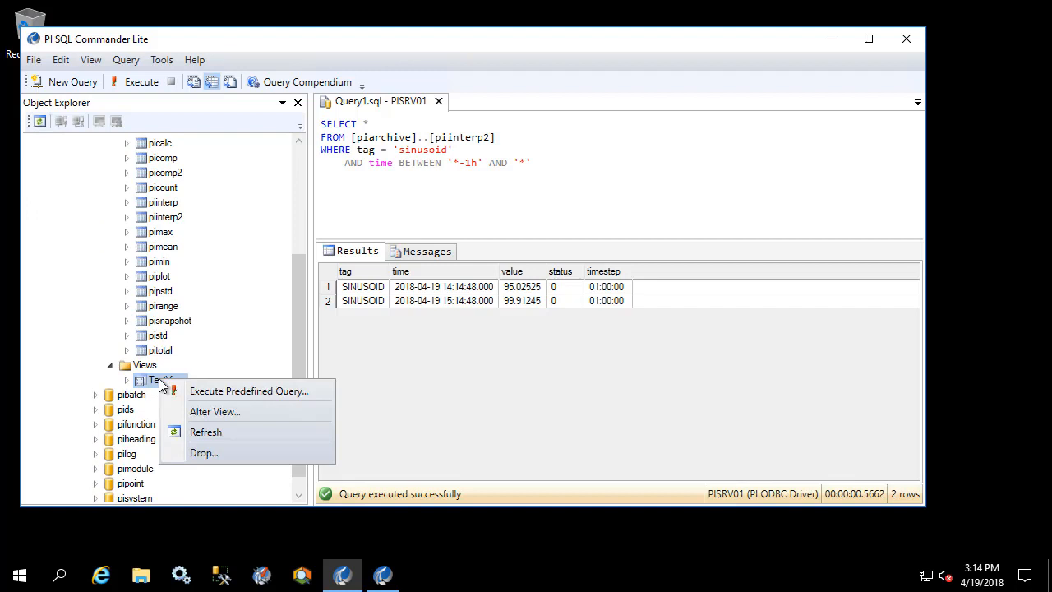
left_click(236, 391)
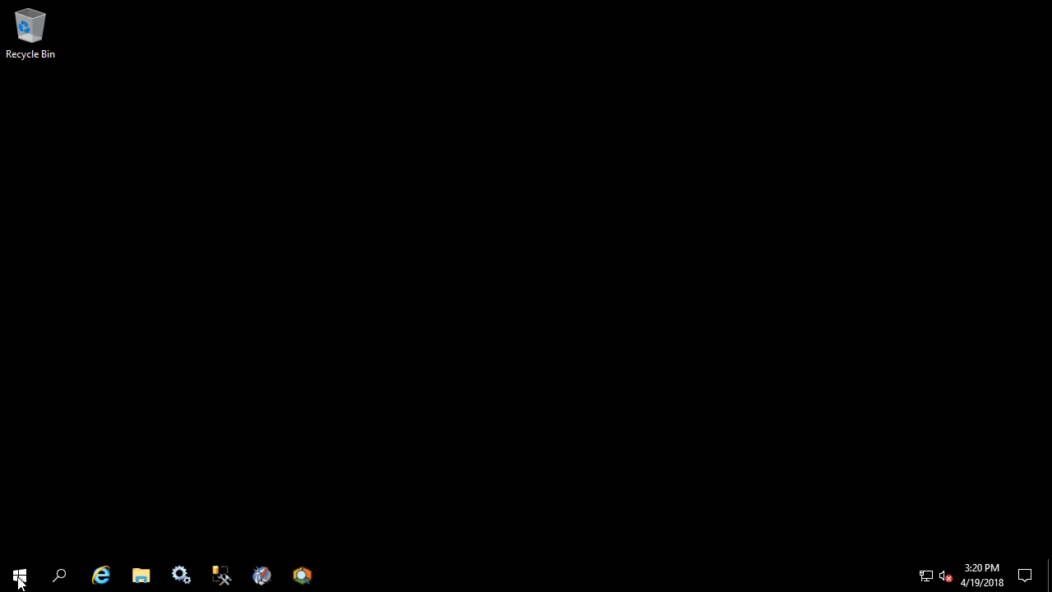
Step: Open the 32-bit ODBC Data Source Administrator and start a new system data source using the PI ODBC Driver
left_click(20, 576)
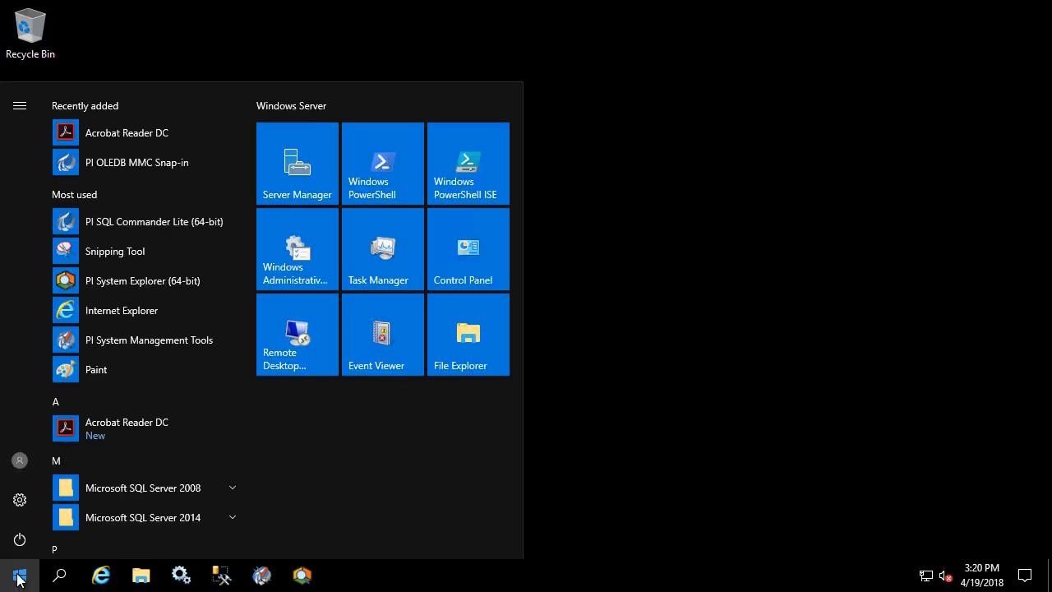
type("odbc")
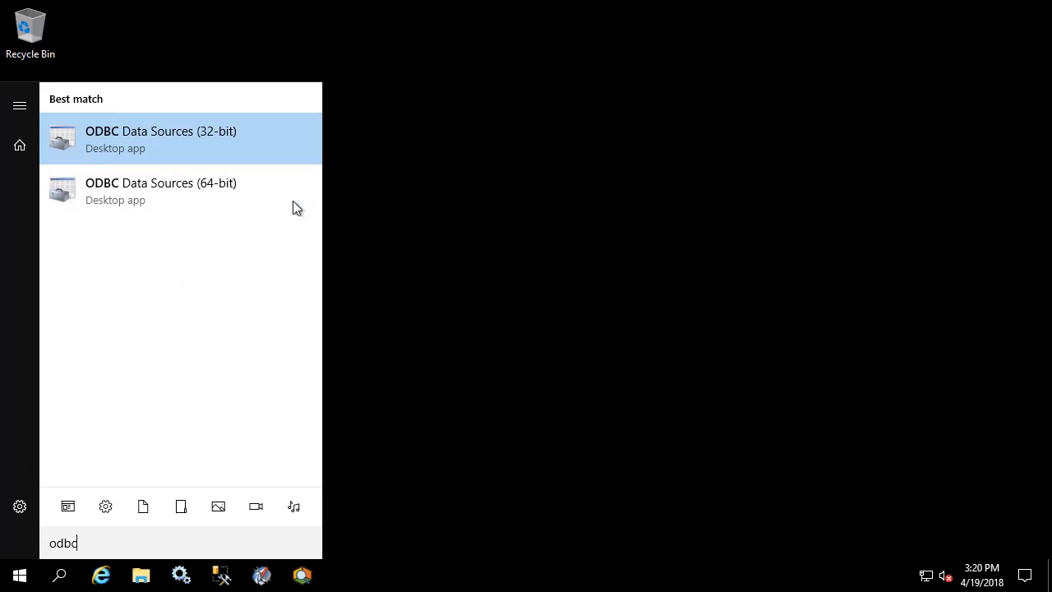
left_click(253, 141)
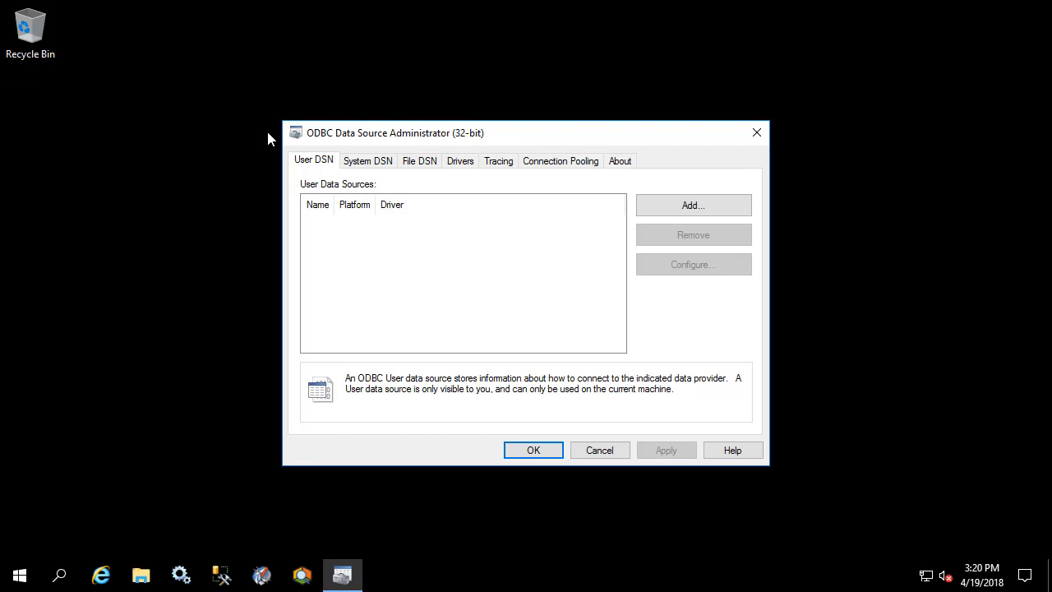
left_click(354, 161)
left_click(678, 204)
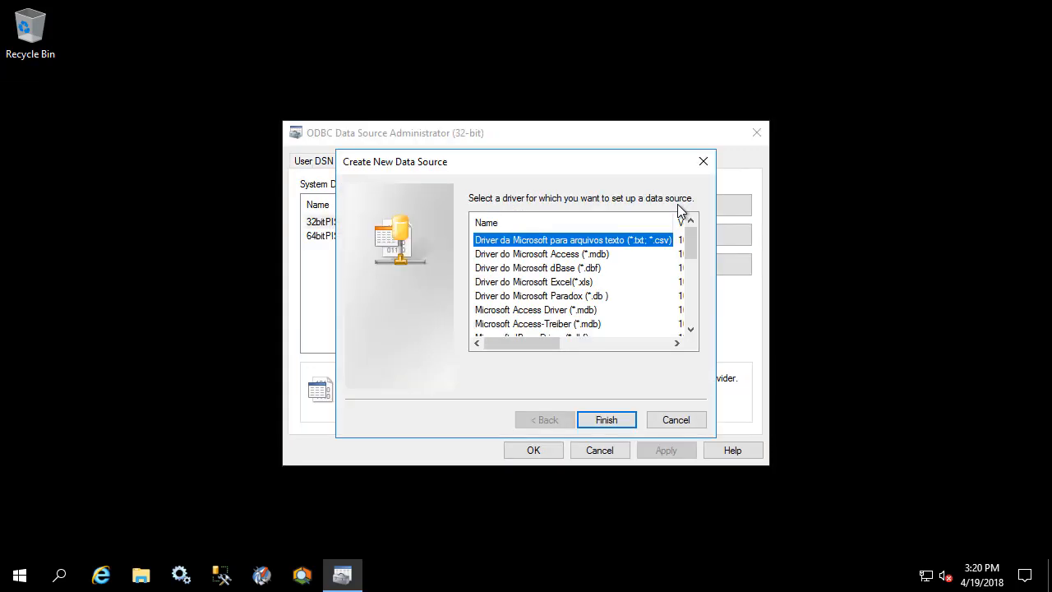
left_click_drag(695, 271, 694, 307)
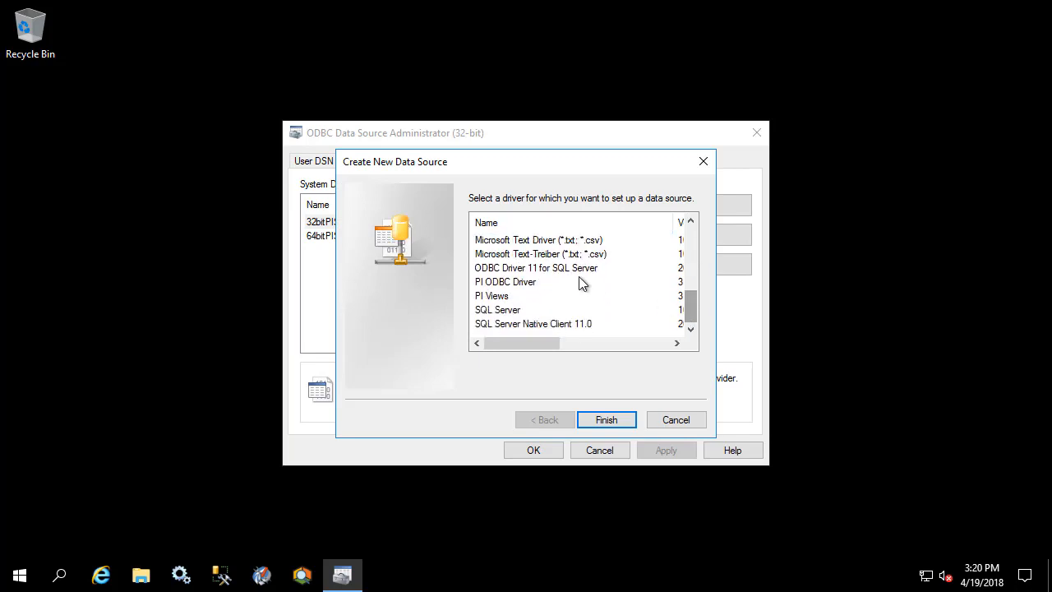
left_click(511, 287)
left_click(607, 421)
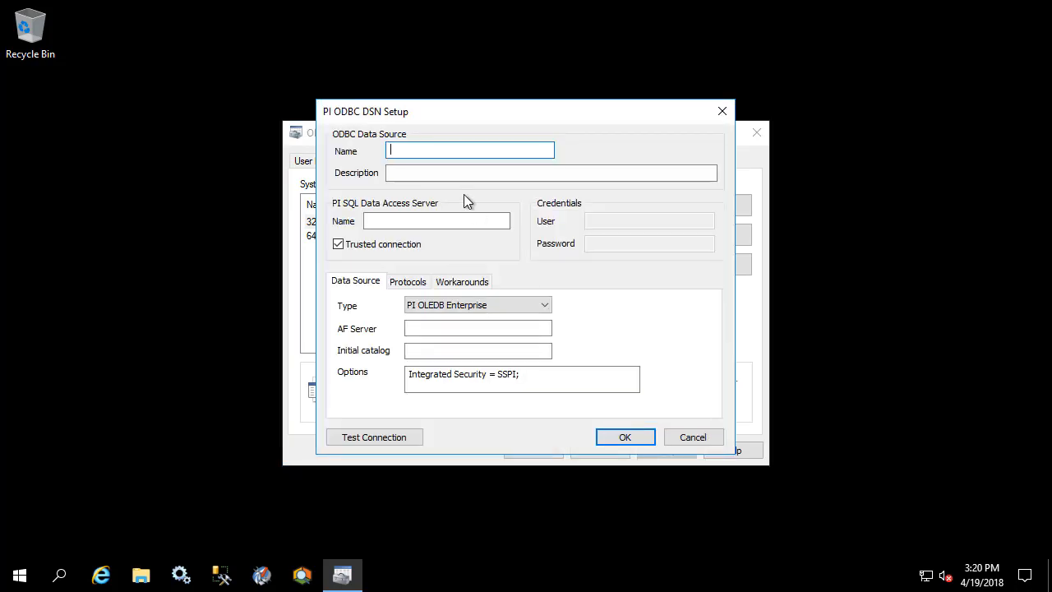
Step: Name the data source 32bitAFServer, enter PISRV01 as both PI SQL Data Access Server and AF Server, and set the initial catalog to system
type("32bitAFServer")
key("Tab")
key("Tab")
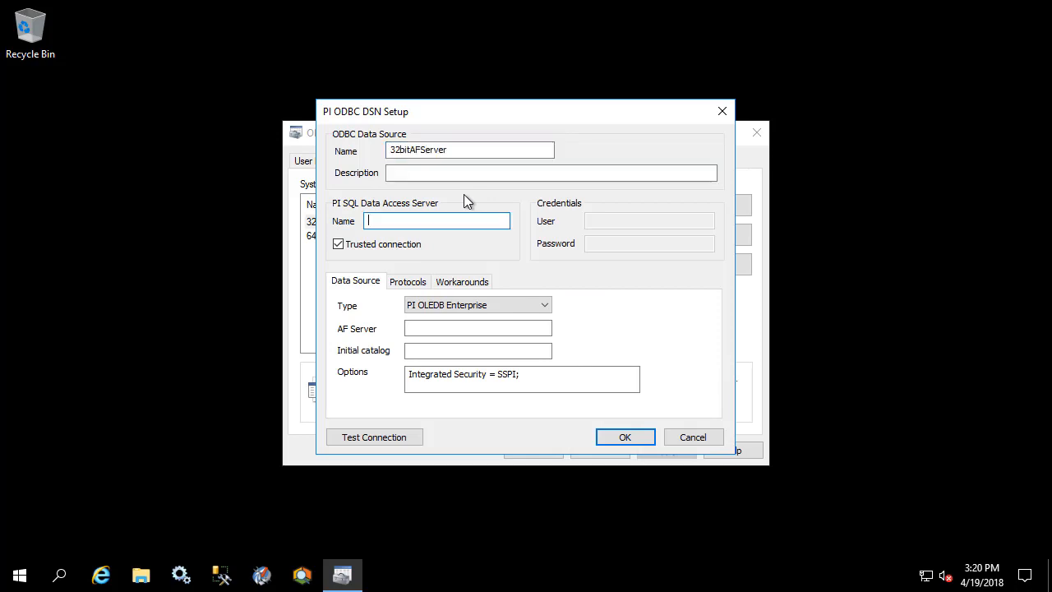
type("PISRV01")
left_click(504, 328)
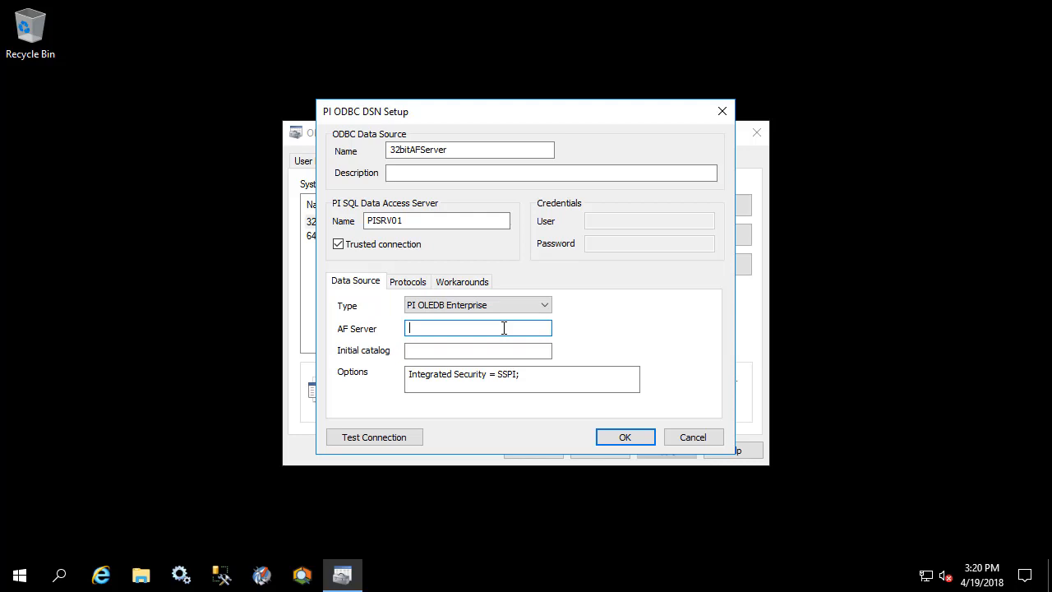
type("PISRV01")
key("Tab")
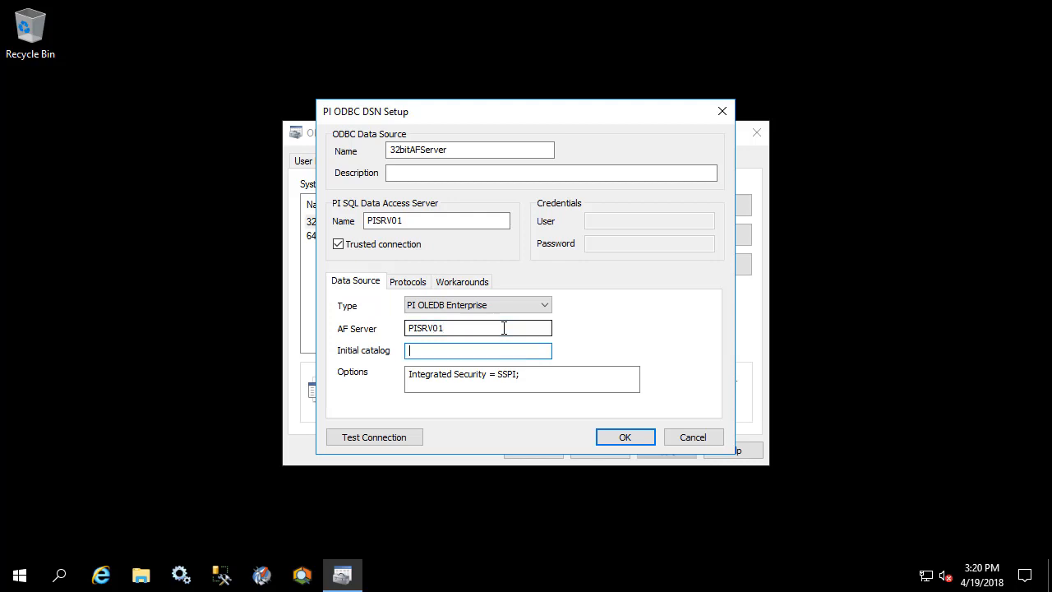
type("system")
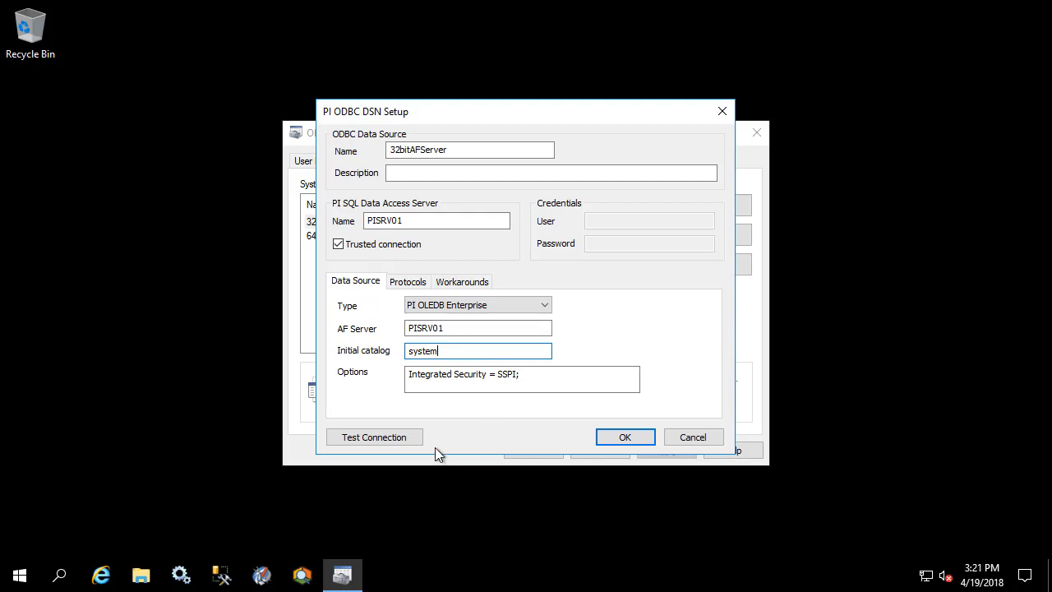
Step: Test the connection of the 32bitAFServer data source and save it
left_click(392, 442)
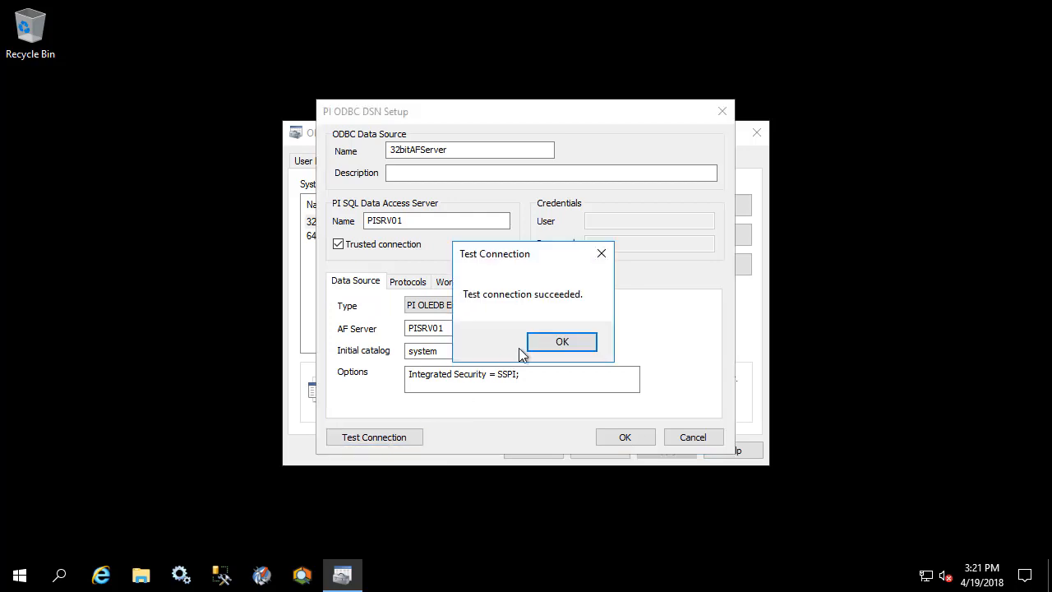
left_click(550, 349)
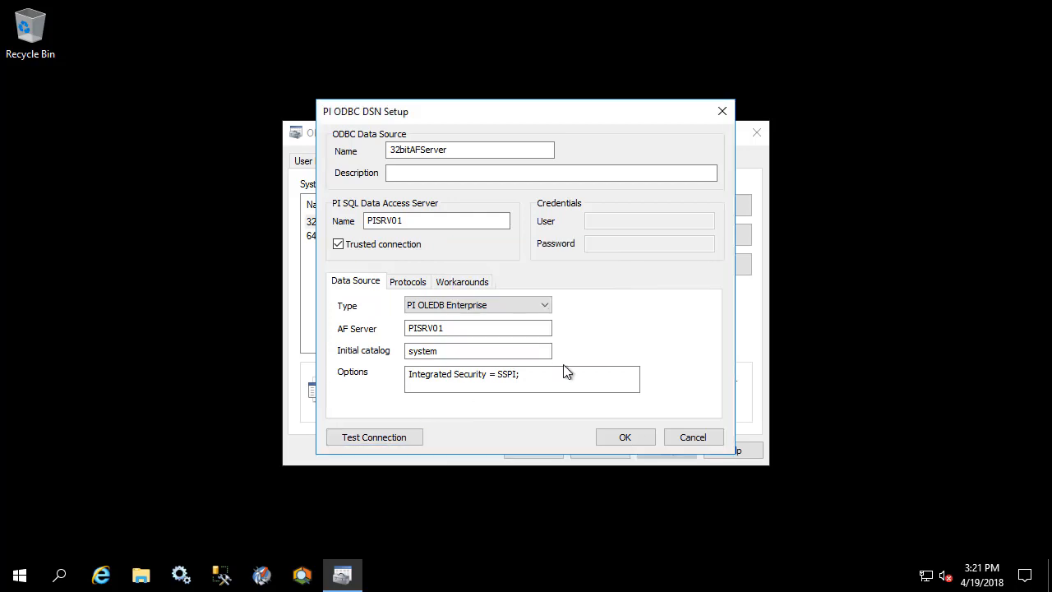
left_click(619, 437)
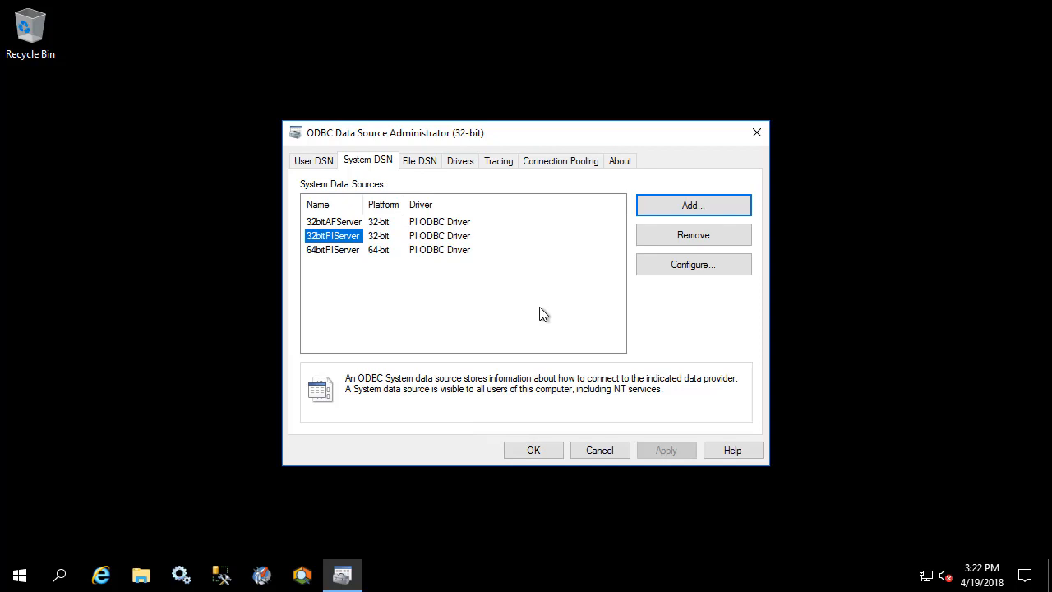
Step: Launch the 32-bit PI SQL Commander Lite from the PI System programs and enlarge its window
left_click(20, 574)
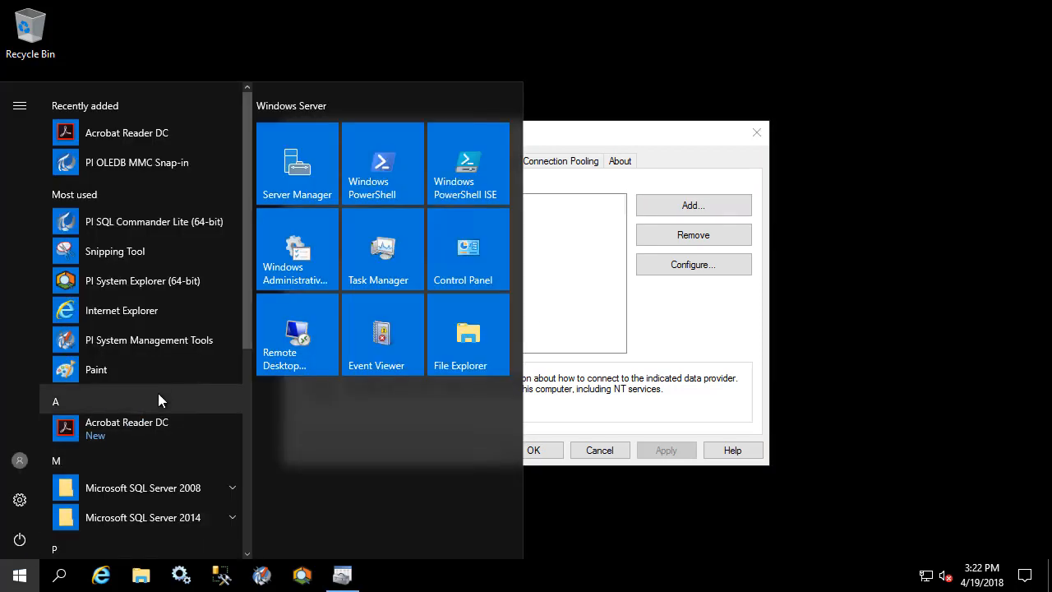
scroll(182, 412, "down", 5)
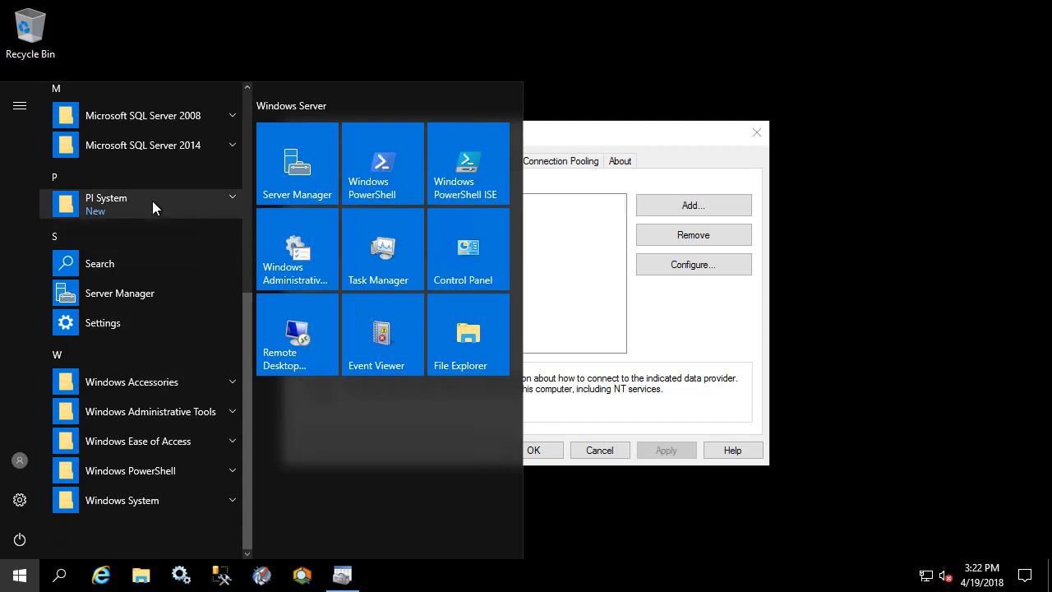
left_click(153, 201)
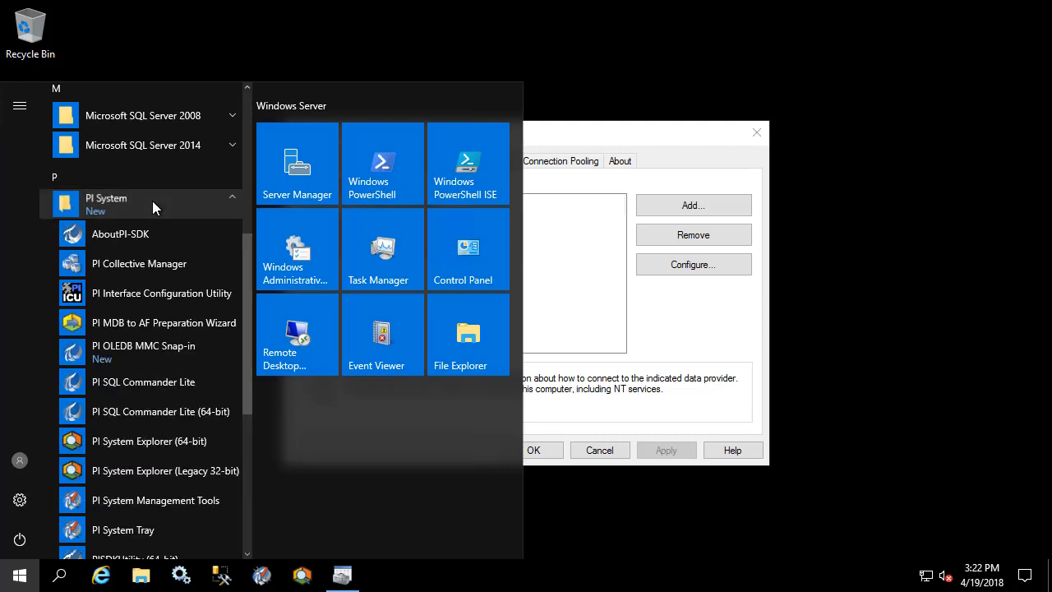
left_click(152, 386)
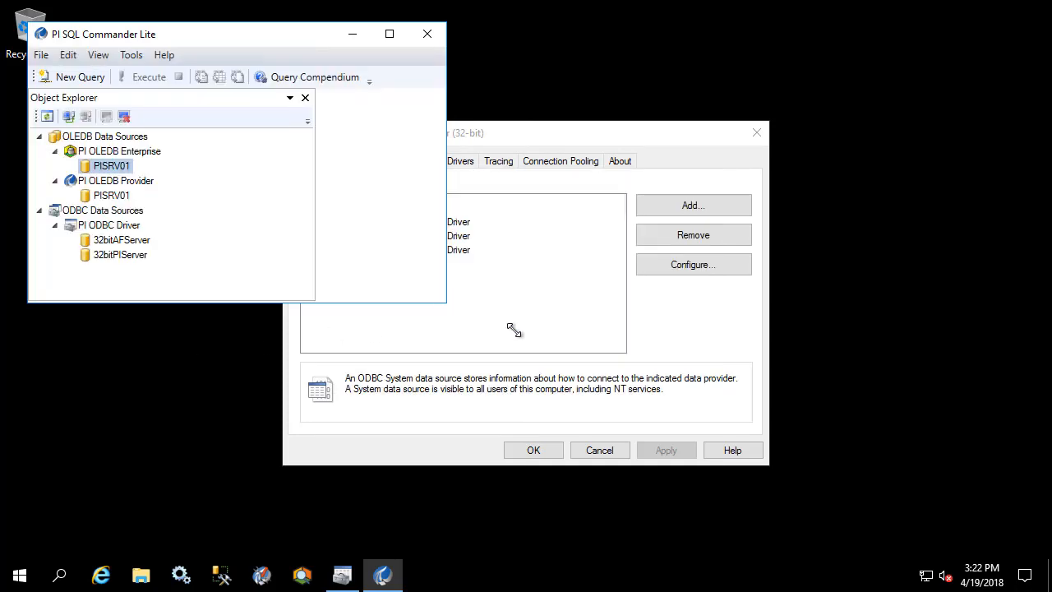
left_click_drag(513, 330, 907, 515)
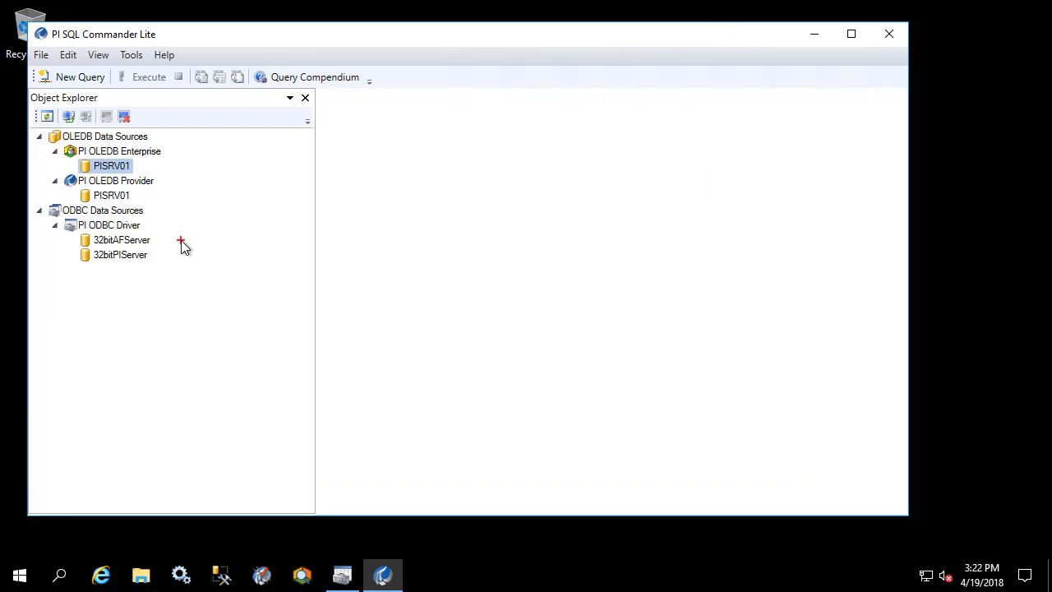
Step: Connect to the 32bitAFServer data source under the PI ODBC Driver
left_click_drag(156, 239, 279, 240)
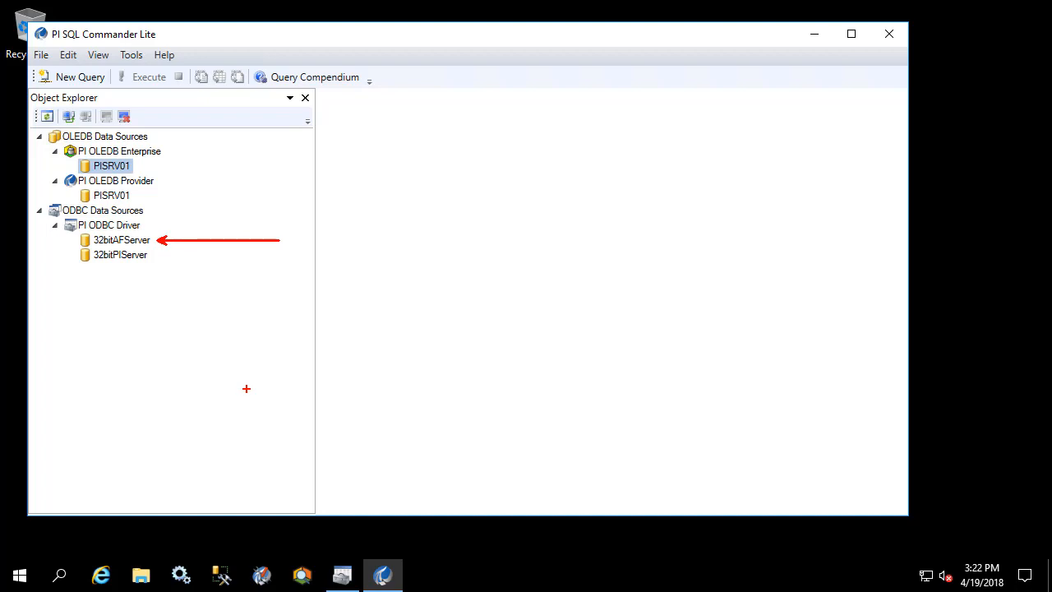
key("Escape")
right_click(122, 239)
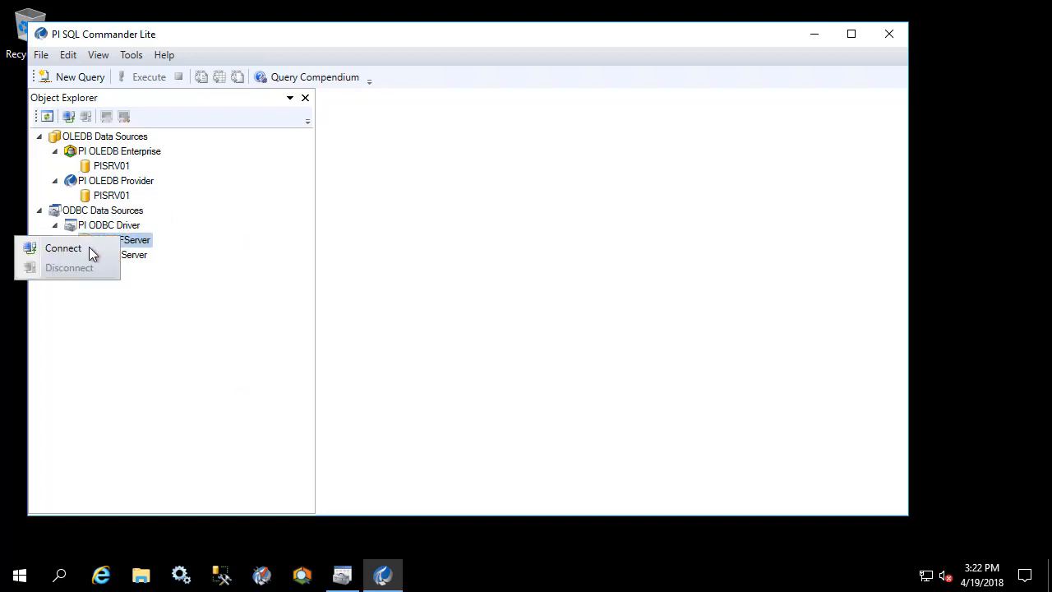
left_click(89, 248)
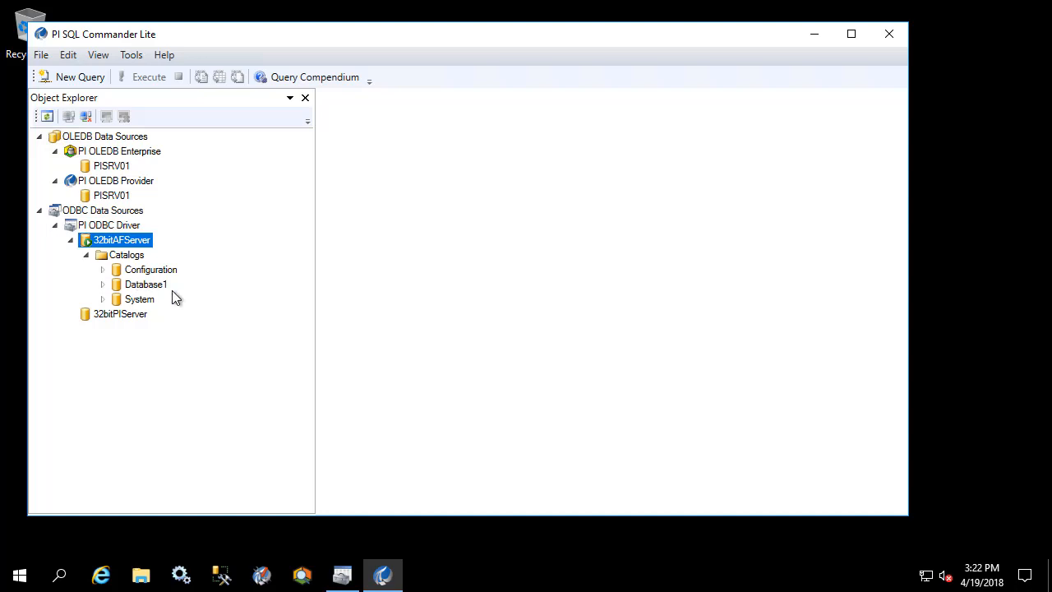
Step: Expand the Asset schema of the Database1 catalog and execute the predefined query of its Element table
left_click(102, 285)
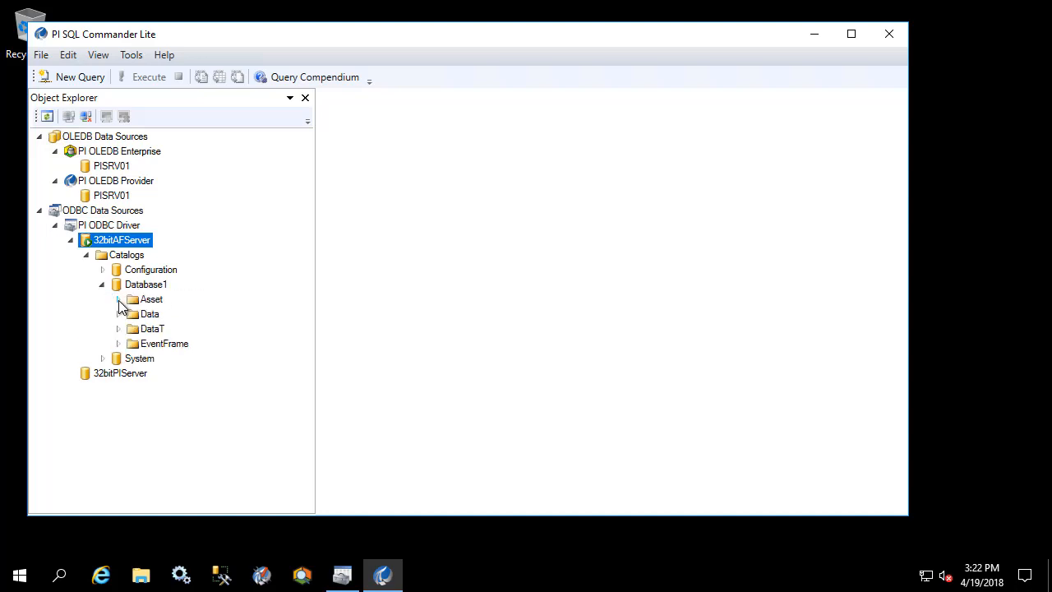
left_click(118, 299)
left_click(134, 314)
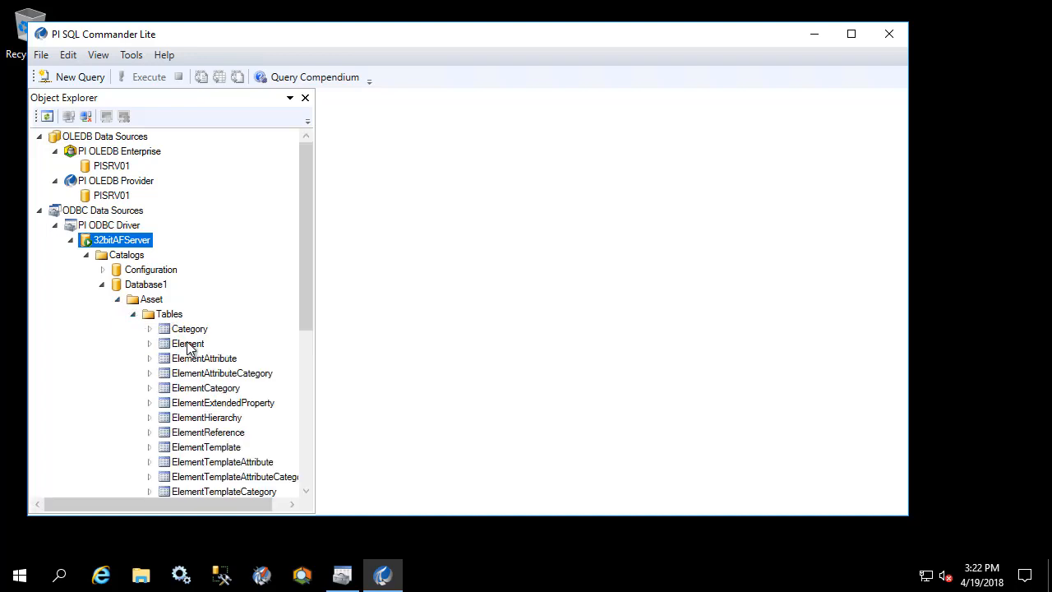
right_click(188, 345)
left_click(152, 354)
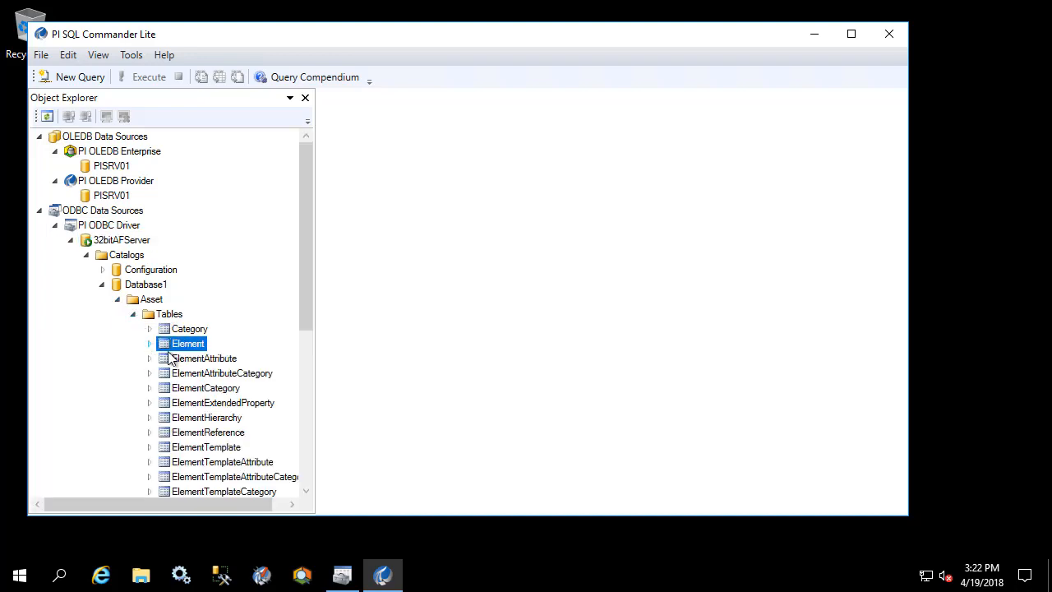
Step: Execute the predefined query of TestAFView in the Views folder of Database1's Asset schema
left_click_drag(305, 300, 297, 475)
scroll(140, 407, "up", 2)
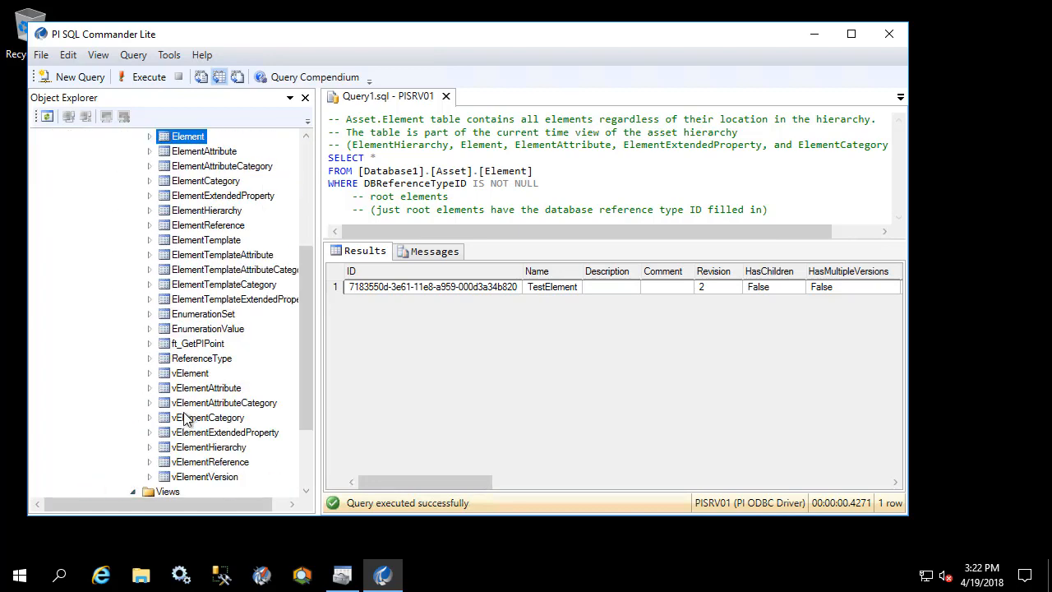
scroll(171, 439, "down", 1)
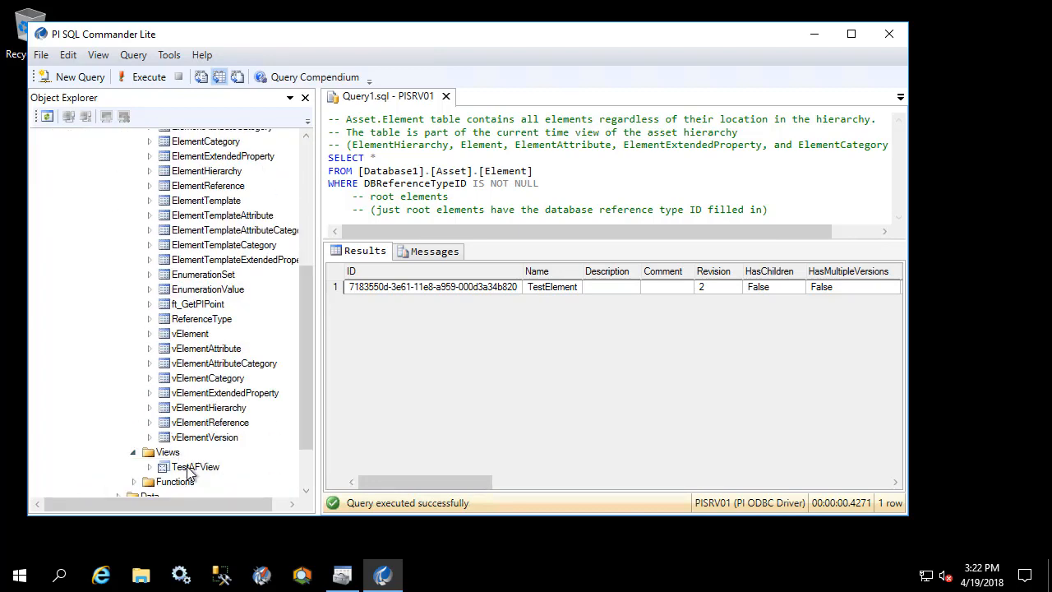
right_click(187, 468)
left_click(141, 477)
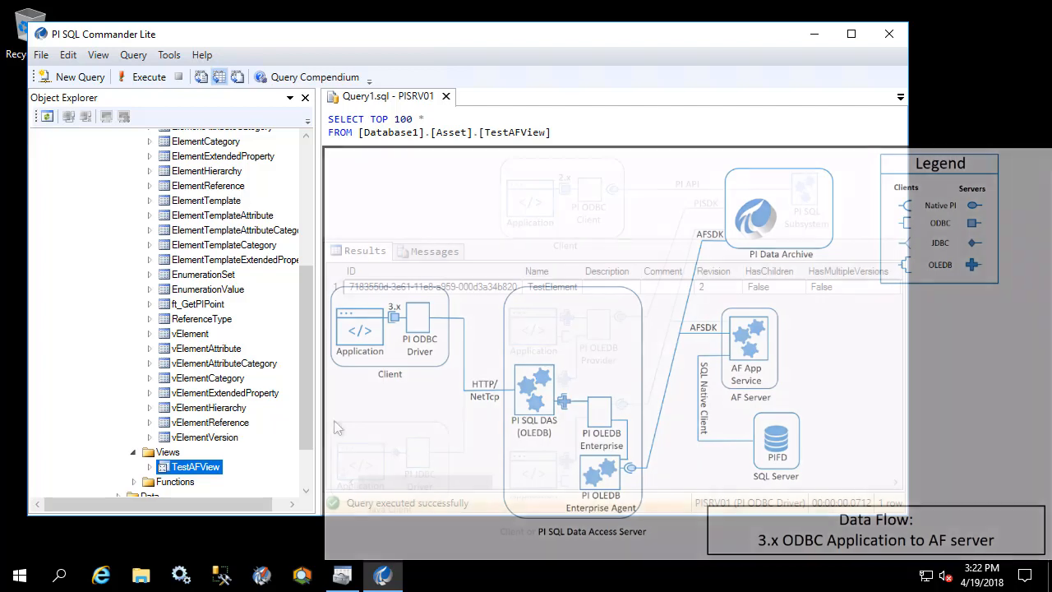
Step: Switch to the Services console and stop the PI SQL Data Access Server (OLE DB) service
left_click(180, 575)
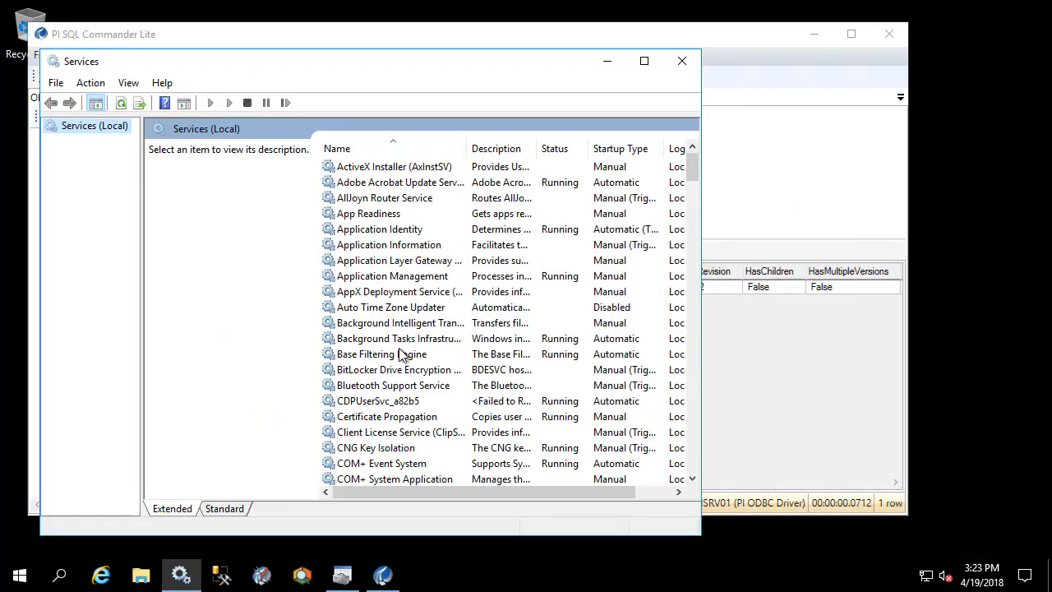
left_click(401, 354)
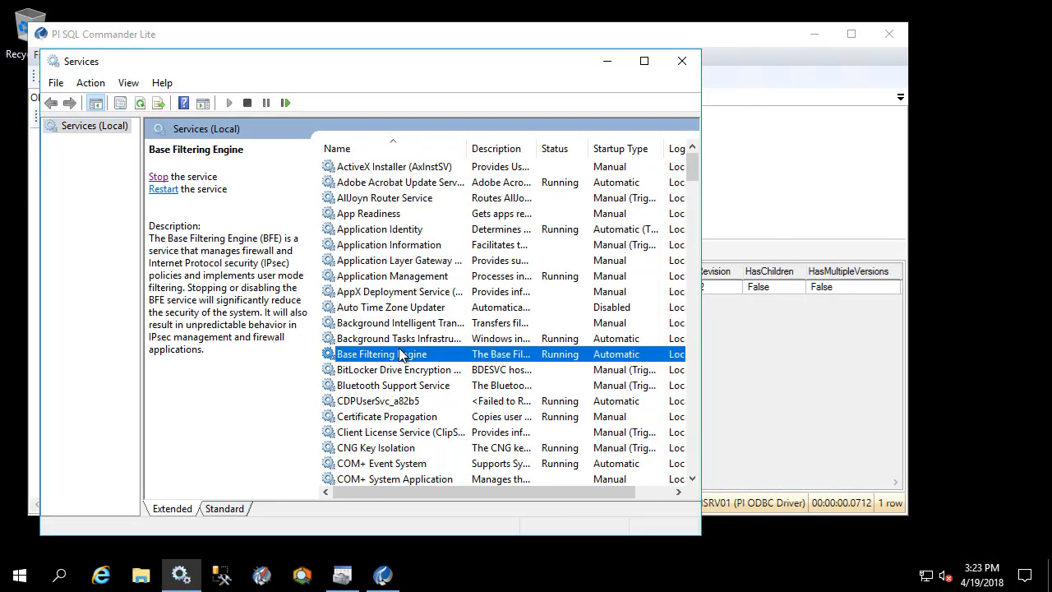
type("pi")
scroll(401, 386, "down", 2)
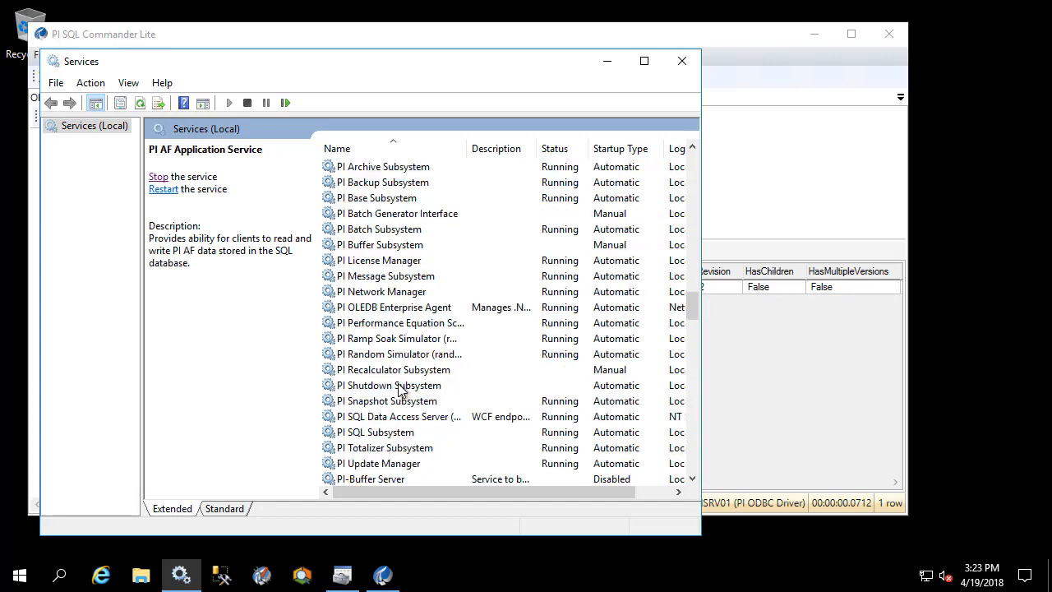
left_click(405, 417)
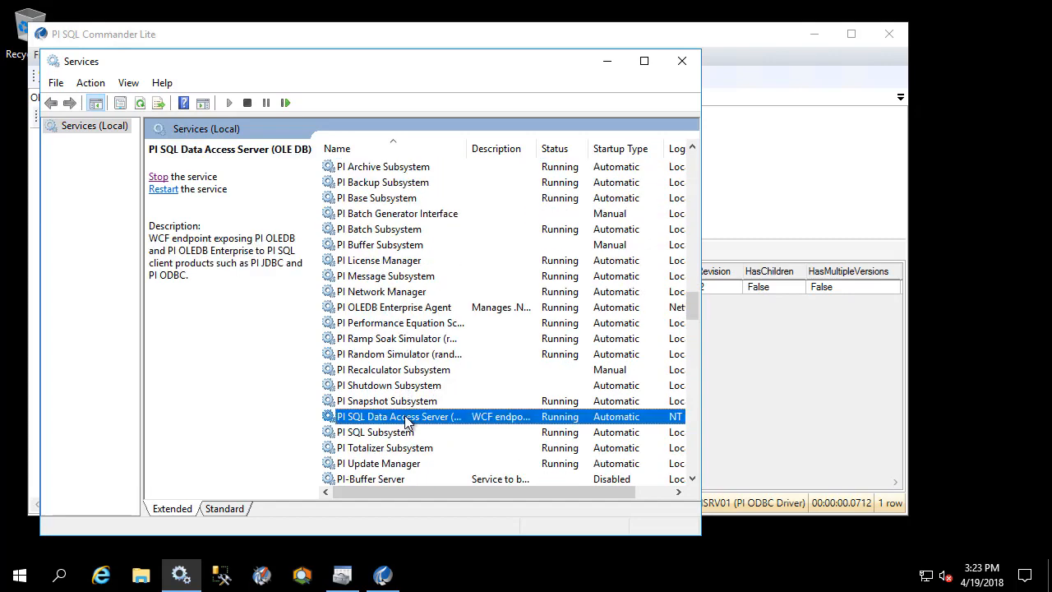
left_click(158, 177)
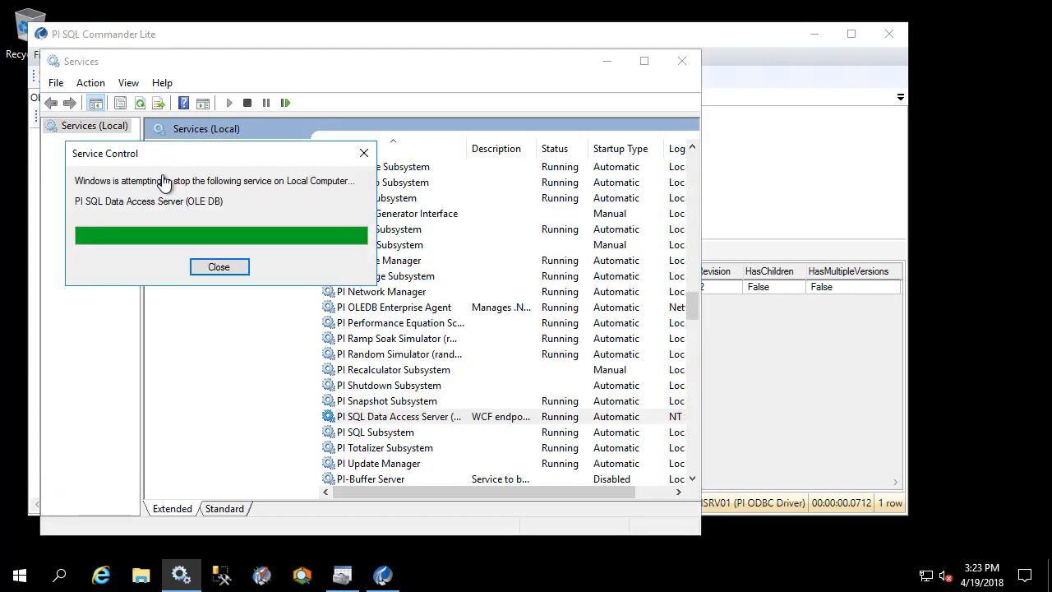
Step: Switch back to PI SQL Commander Lite and execute the predefined query of the Element table under the 32bitAFServer data source
left_click(747, 33)
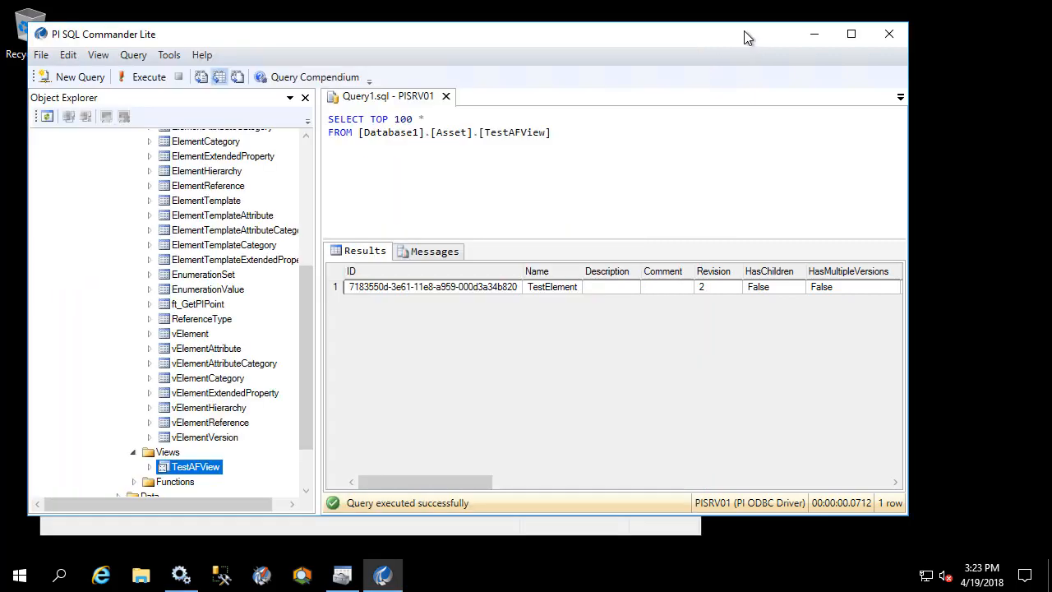
left_click_drag(303, 352, 307, 184)
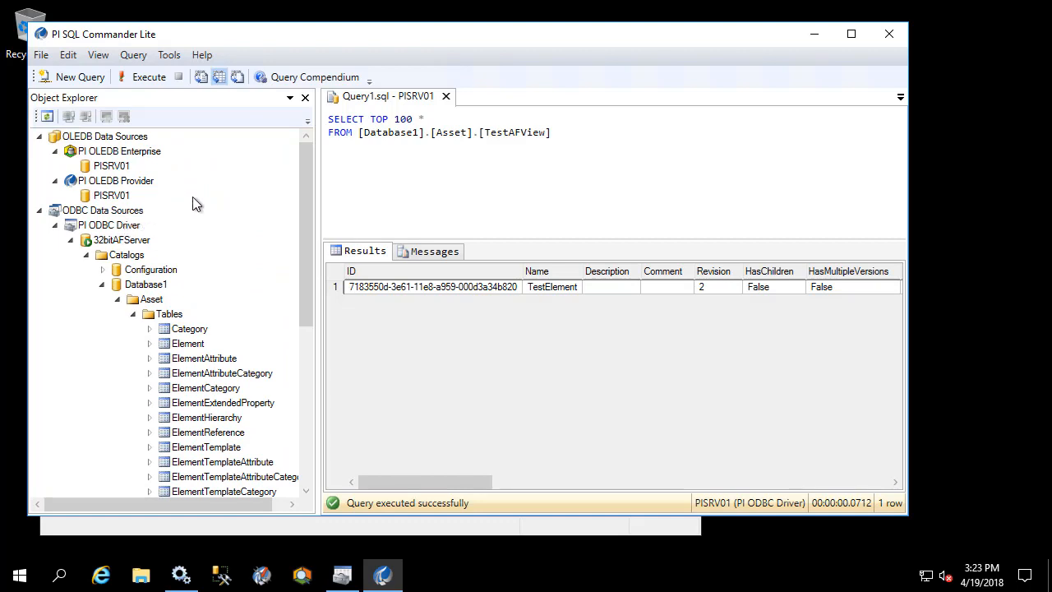
right_click(194, 344)
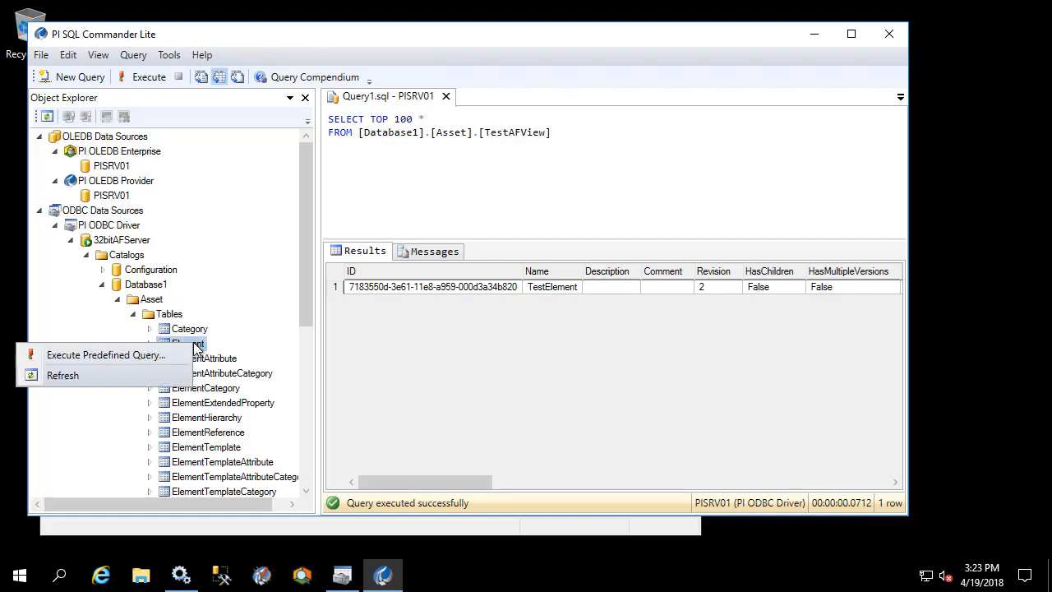
left_click(125, 356)
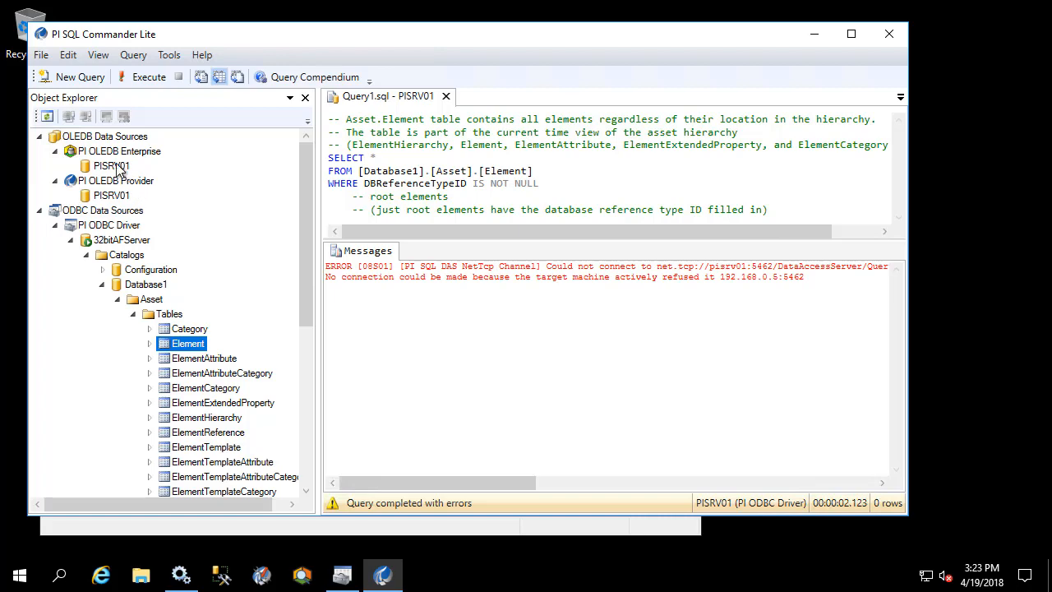
Step: Connect to the PISRV01 server under PI OLEDB Enterprise
right_click(117, 166)
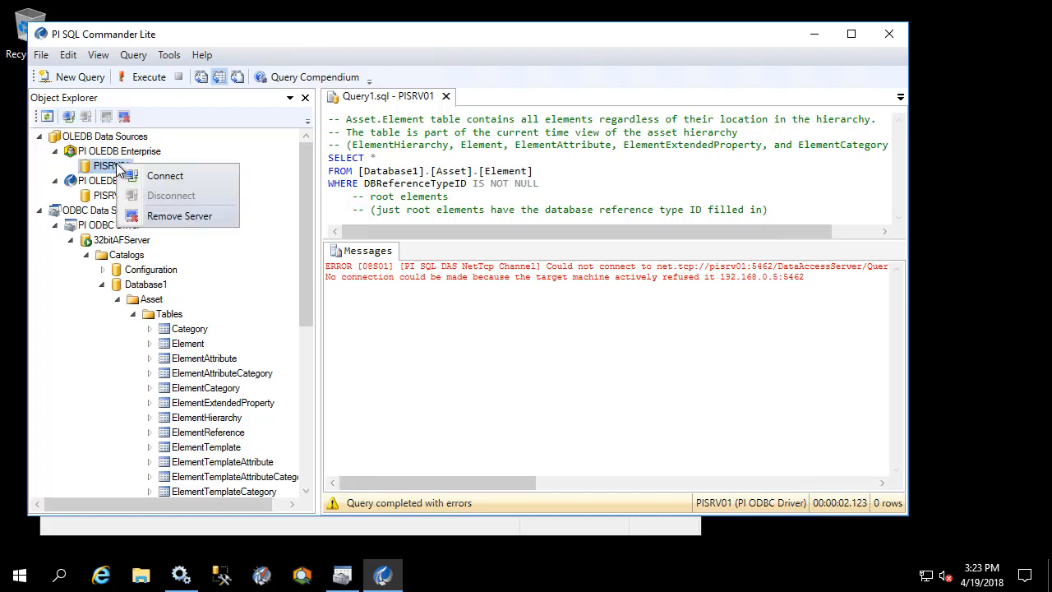
left_click(195, 174)
left_click(564, 250)
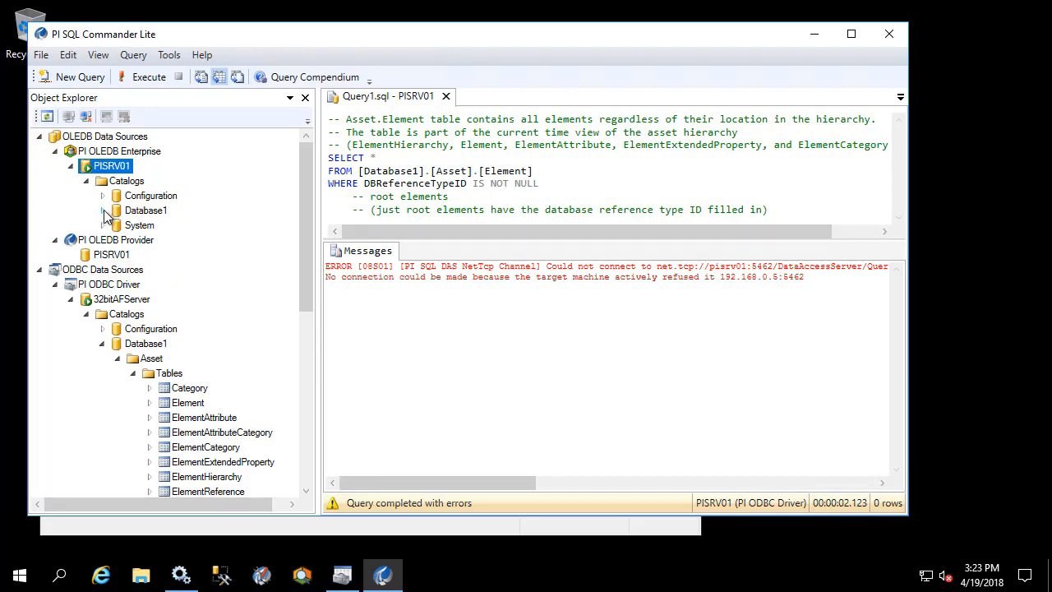
Step: Expand the Asset tables of PISRV01's Database1 catalog under PI OLEDB Enterprise and execute the Element table's predefined query
left_click(102, 211)
left_click(117, 226)
left_click(135, 240)
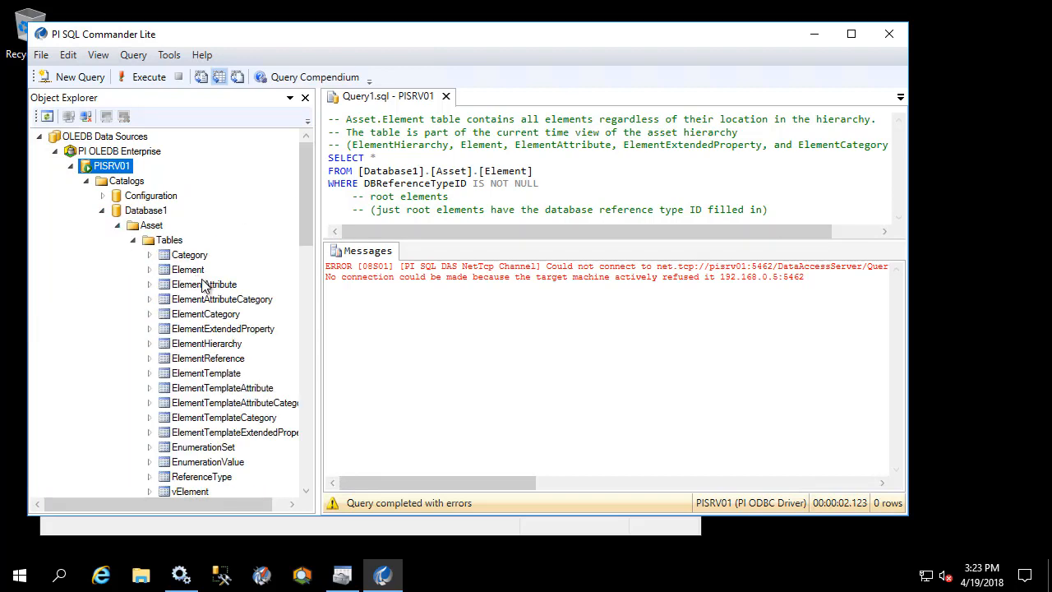
right_click(206, 269)
left_click(156, 283)
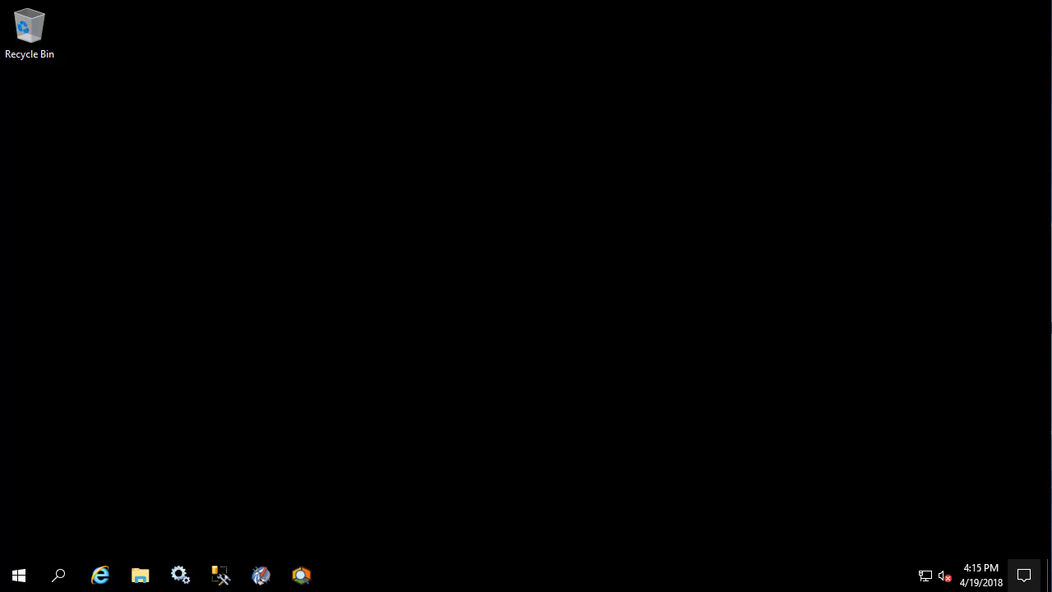
Step: Open the 32-bit ODBC Data Sources administrator and add a system data source that uses the PI ODBC Driver
left_click(20, 575)
type("odbc")
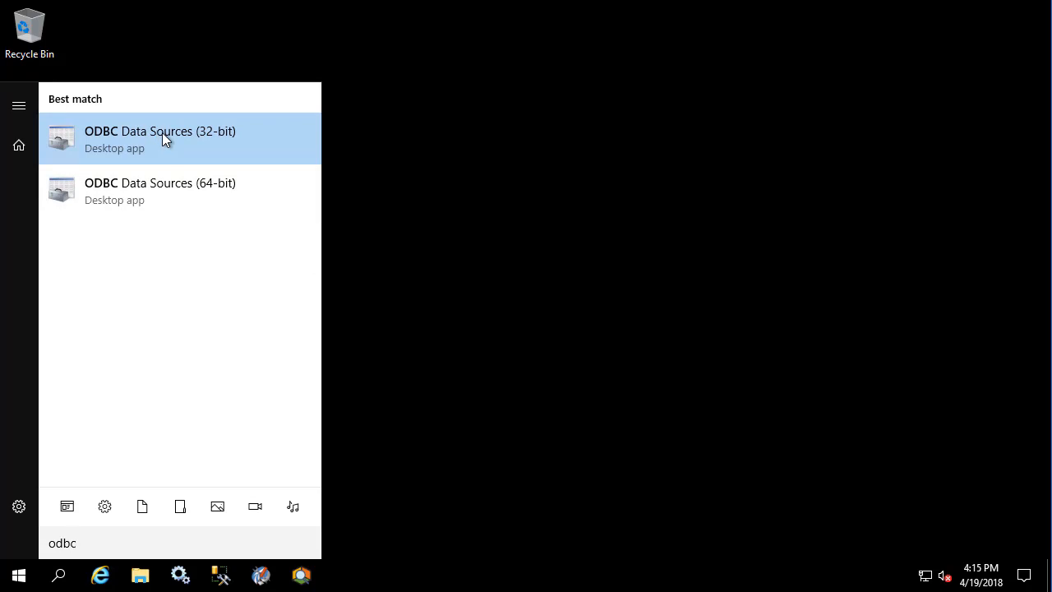
left_click(162, 133)
left_click(360, 162)
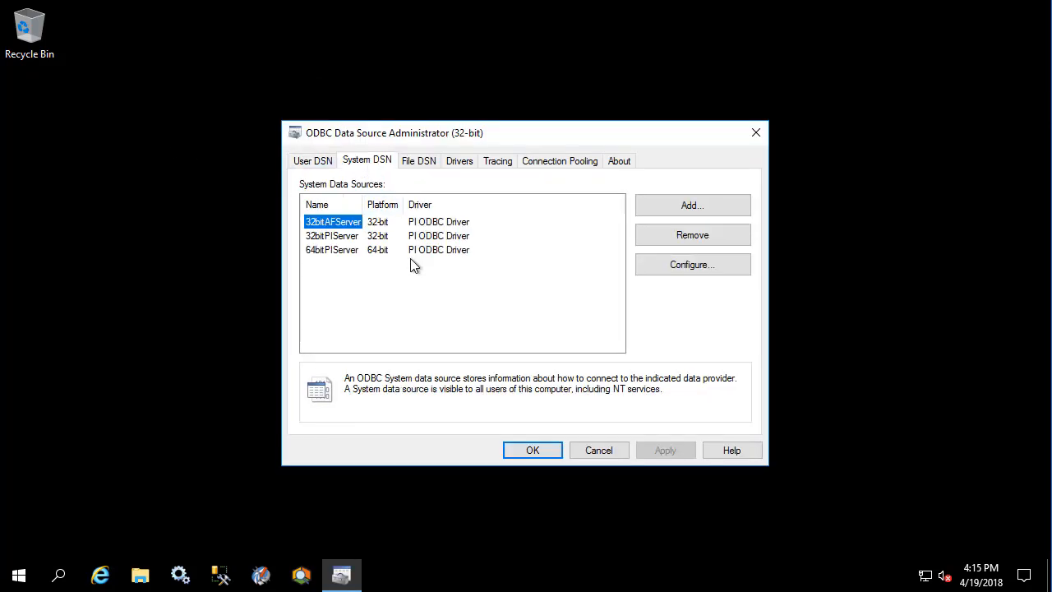
left_click(428, 286)
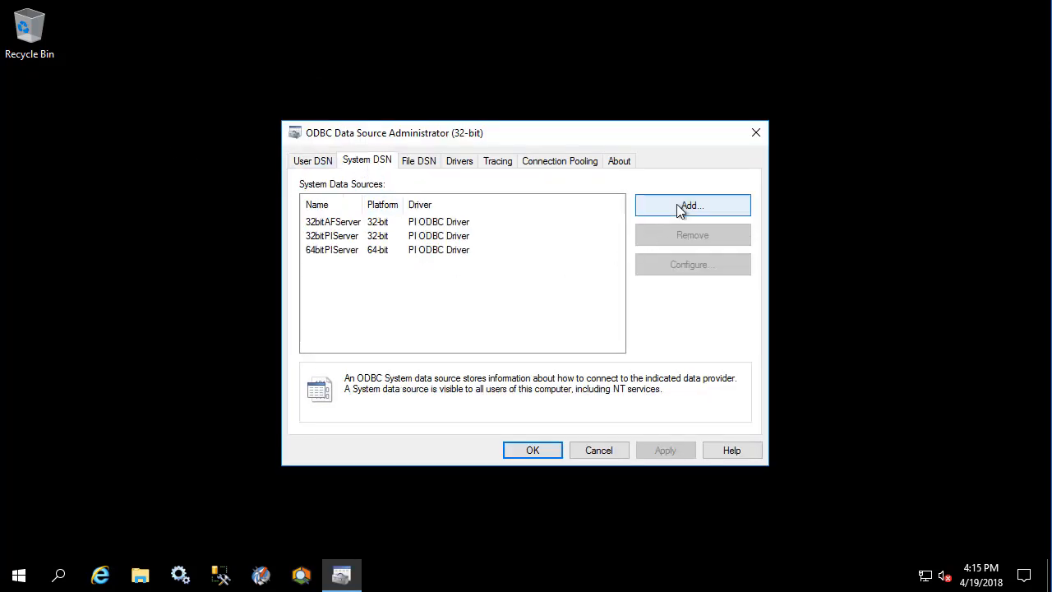
left_click(677, 205)
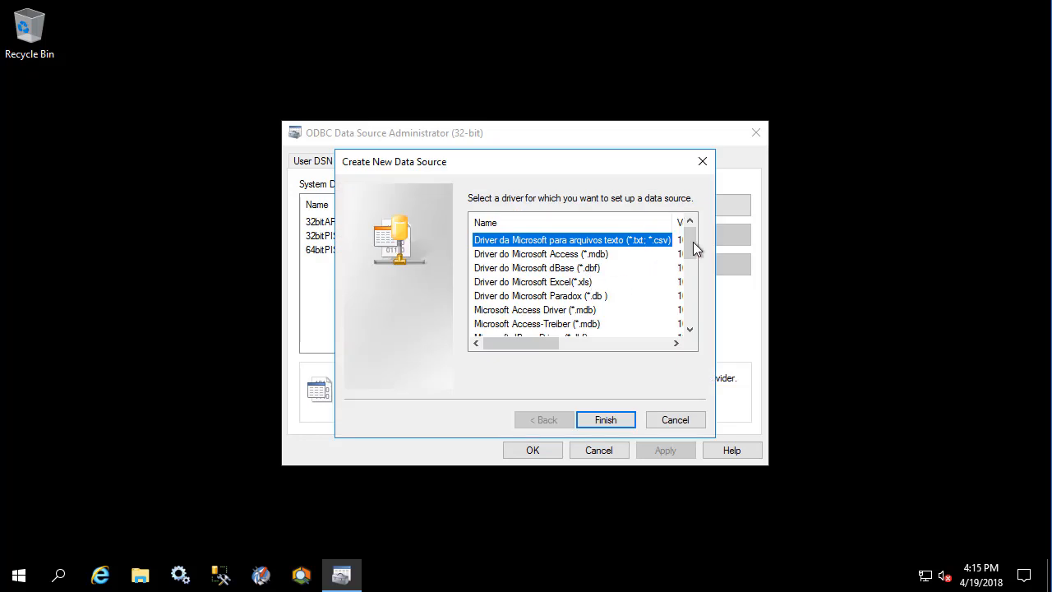
left_click_drag(693, 241, 693, 322)
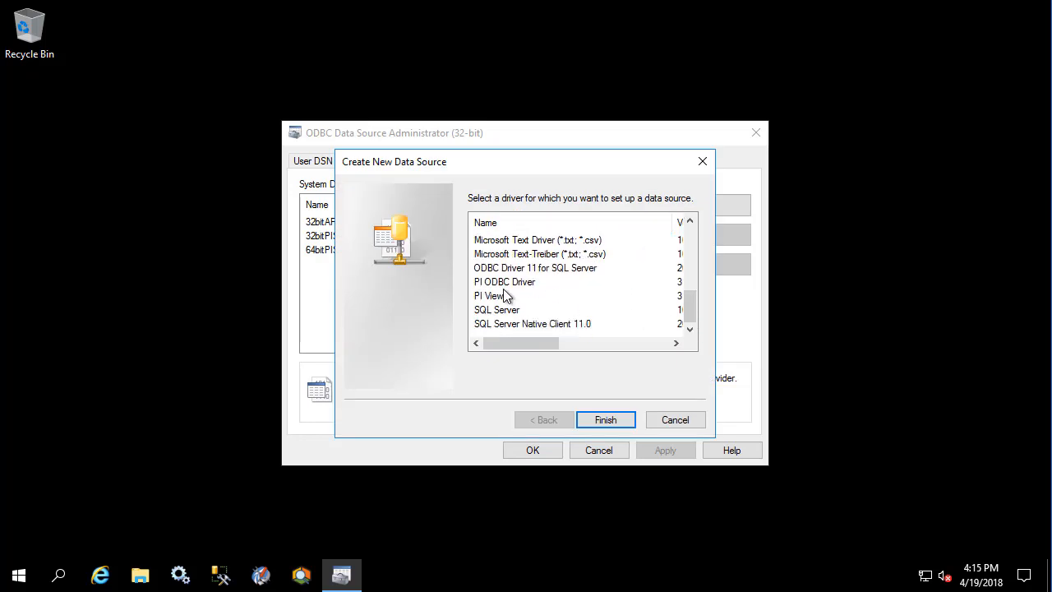
left_click(600, 421)
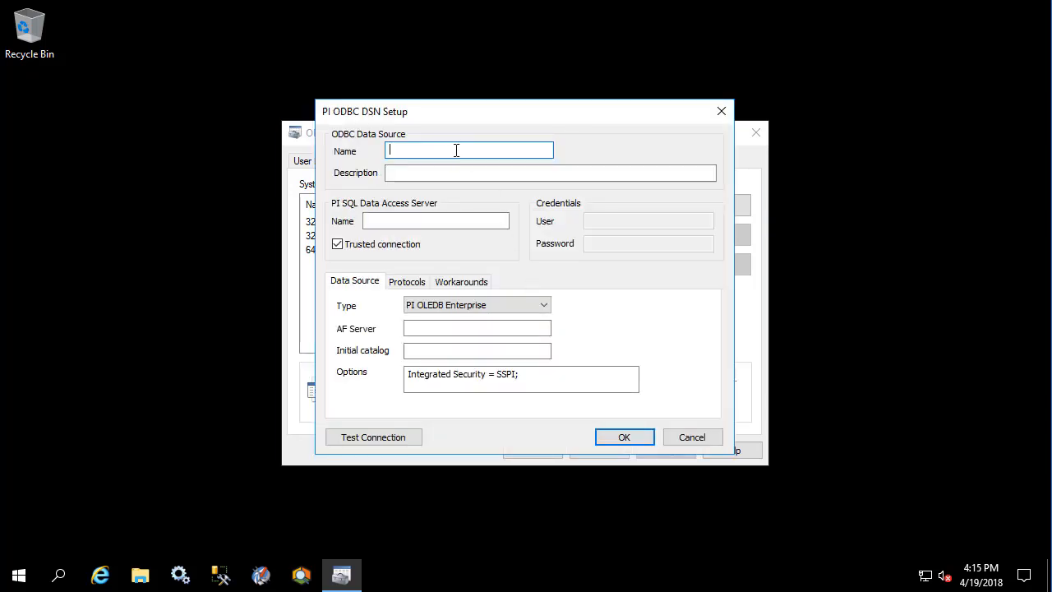
Step: Name the data source 32bitPIServerDefaultTimestep and set its PI SQL Data Access Server to PISRV01
type("32bitPIServerDefaultTimestep")
left_click(431, 223)
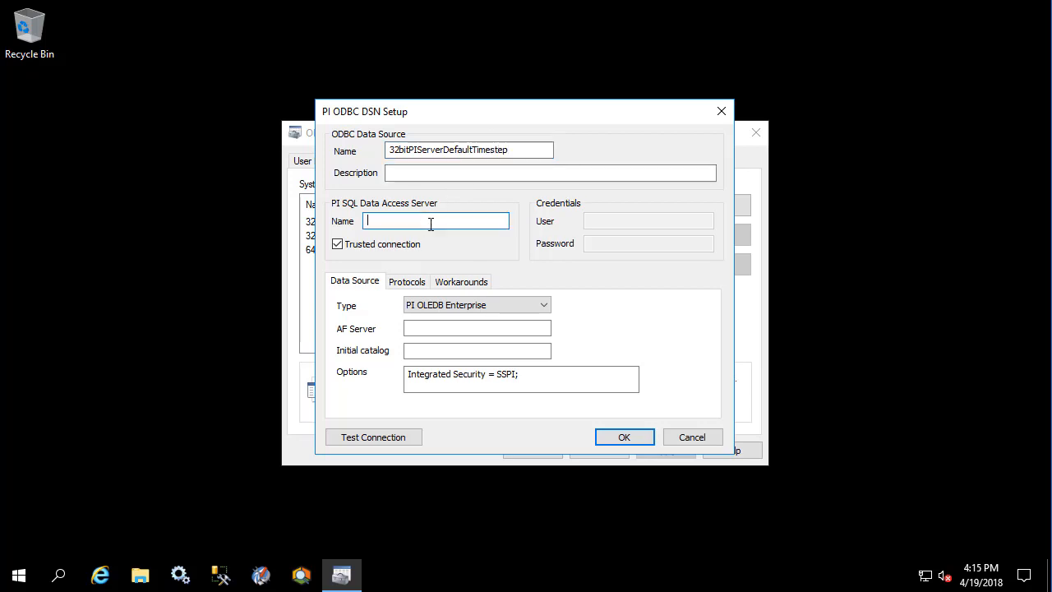
type("PISRV01")
Step: Set the type to PI OLEDB Provider with PI Data Archive PISRV01 and initial catalog piarchive, adding the option Default Timestep = 6h
left_click(481, 305)
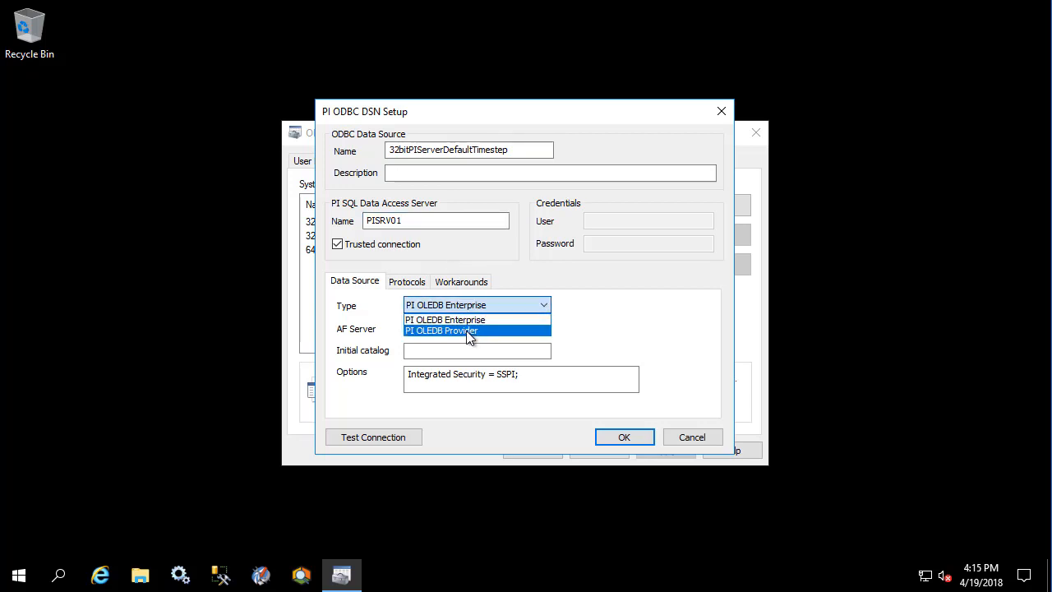
left_click(466, 331)
left_click(455, 329)
type("PISRV")
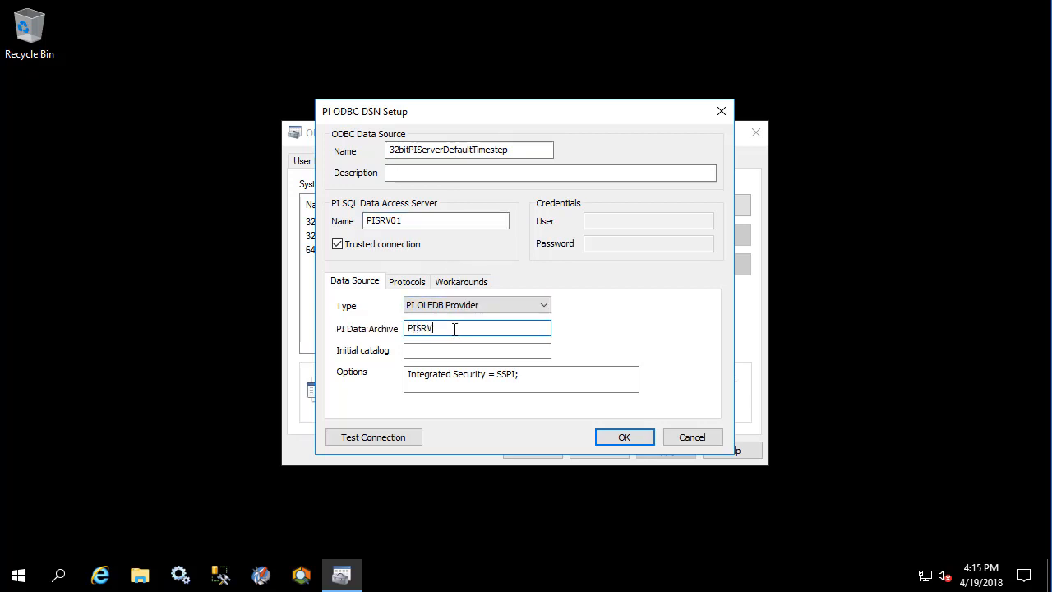
type("01")
key("Tab")
type("piarchive")
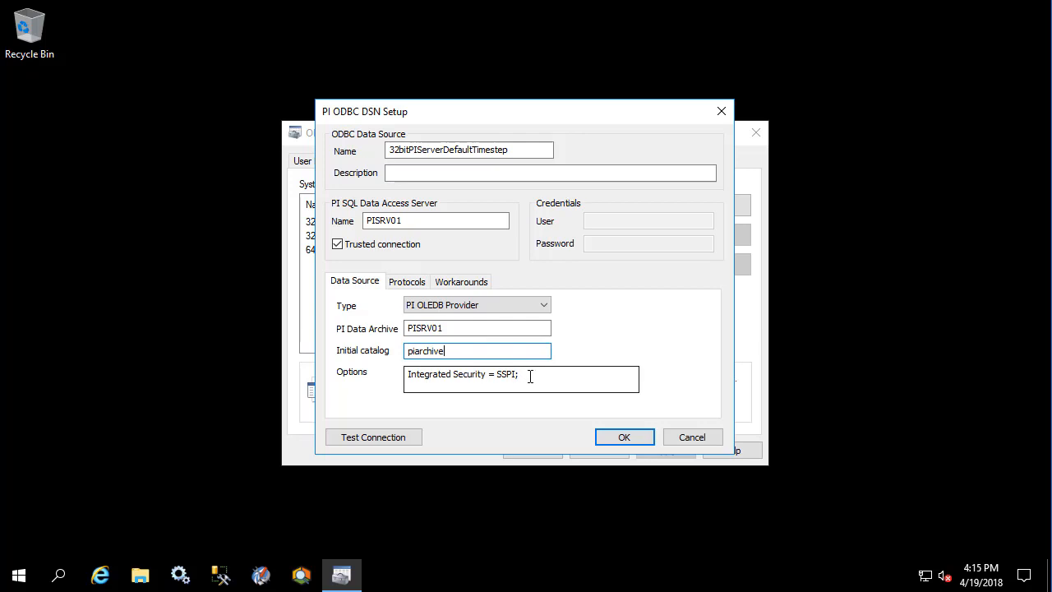
left_click(528, 379)
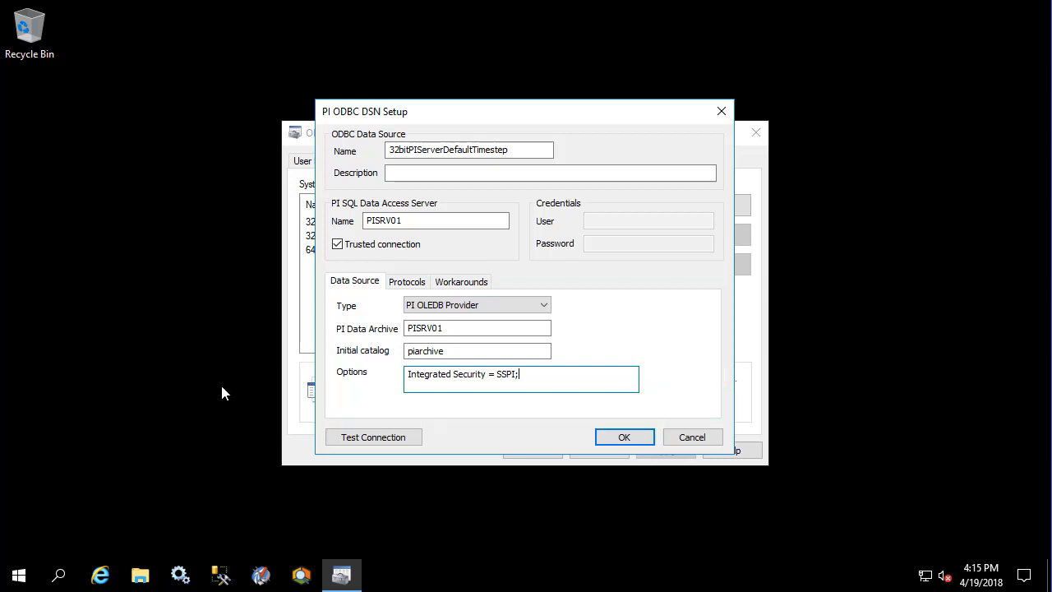
type("Default Timestep = 6h")
Step: Move the Https/Soap protocol ahead of NetTcp in the protocol order and view the workaround settings
left_click(416, 286)
left_click(411, 333)
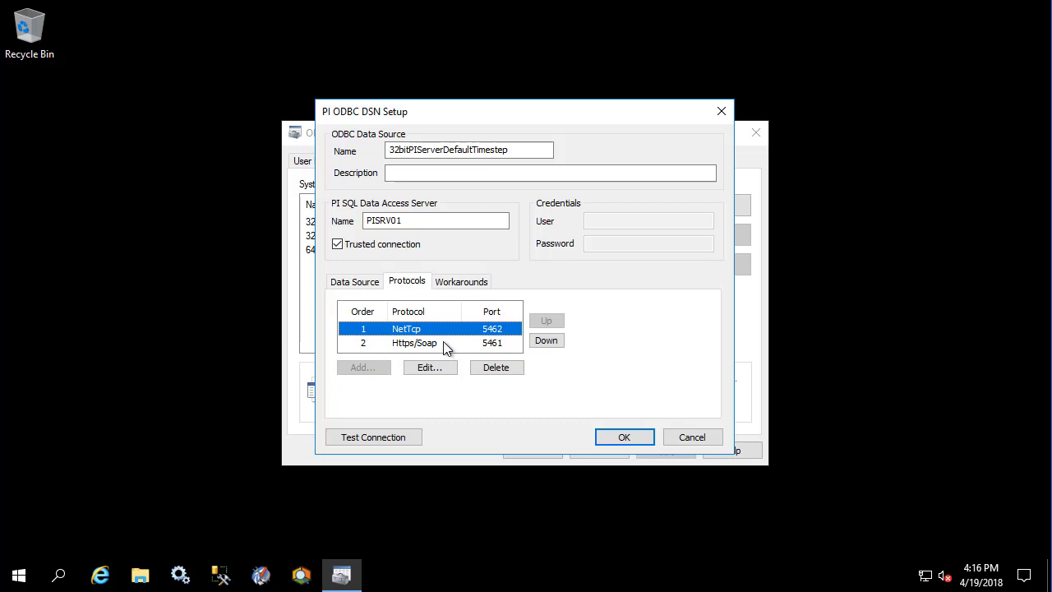
left_click(445, 344)
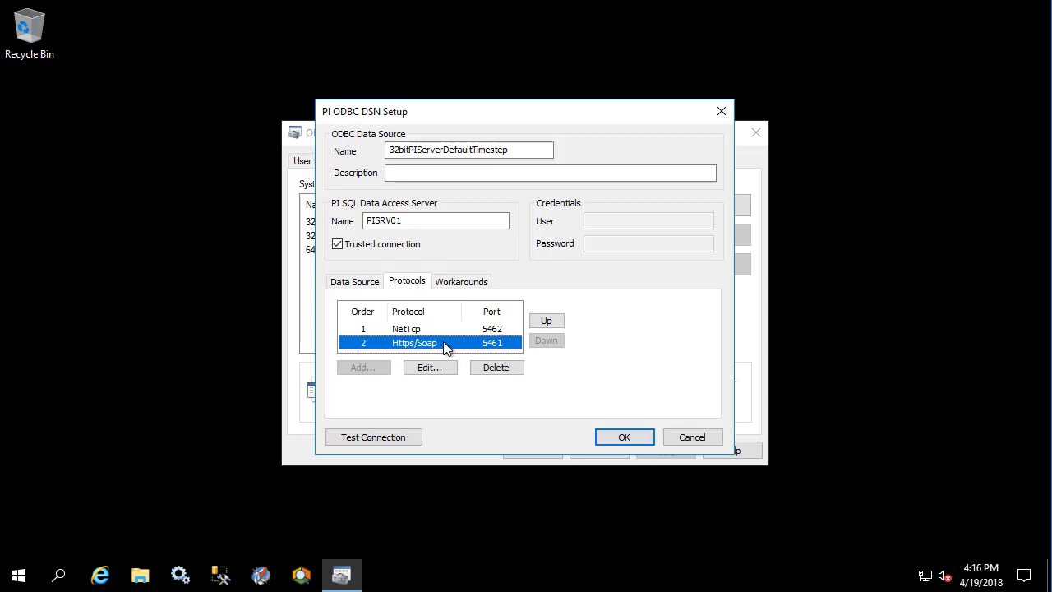
left_click(546, 322)
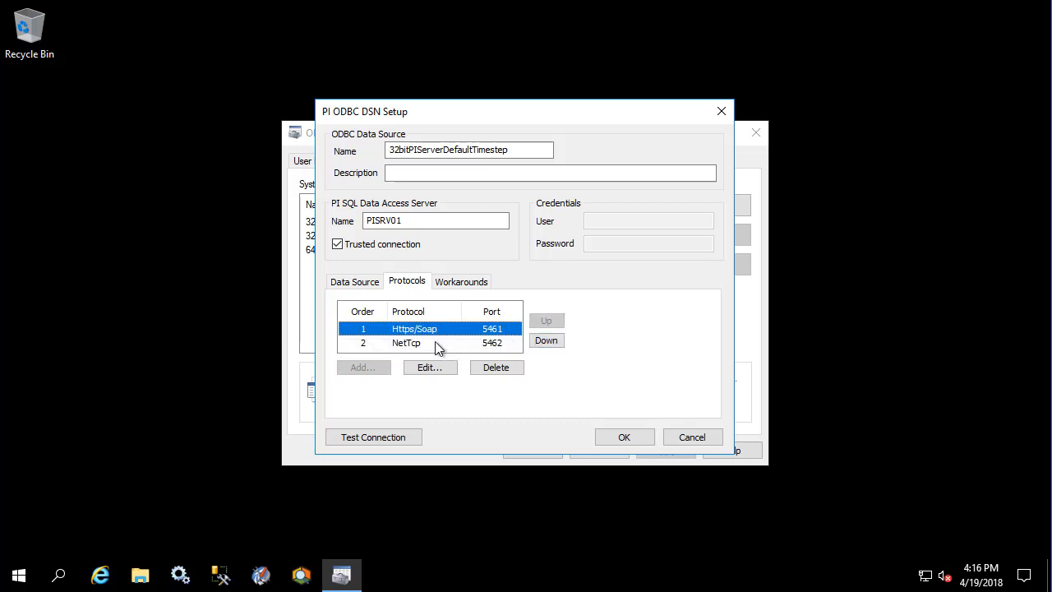
left_click(438, 346)
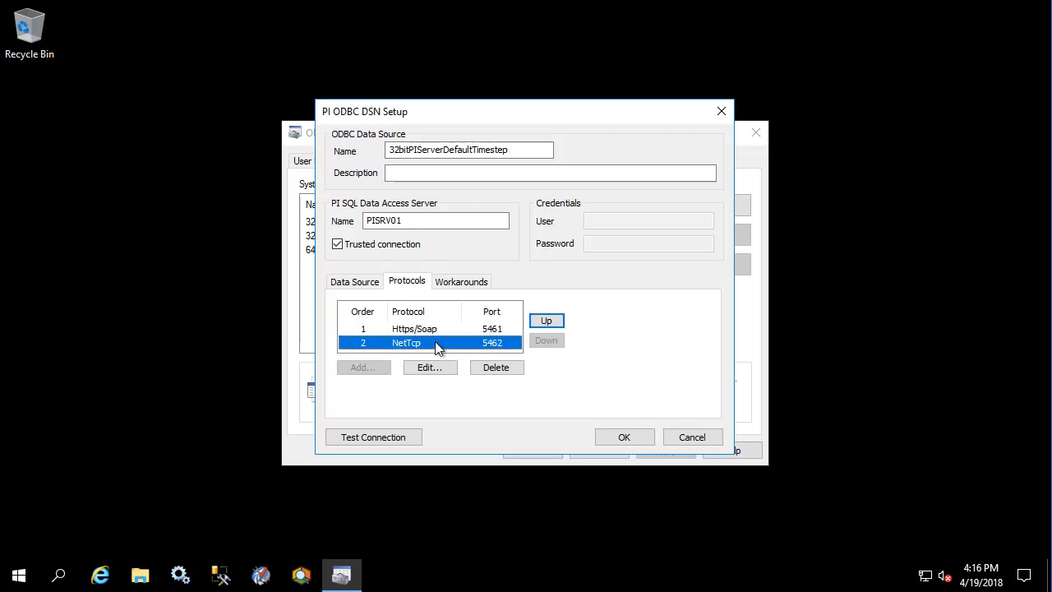
left_click(465, 282)
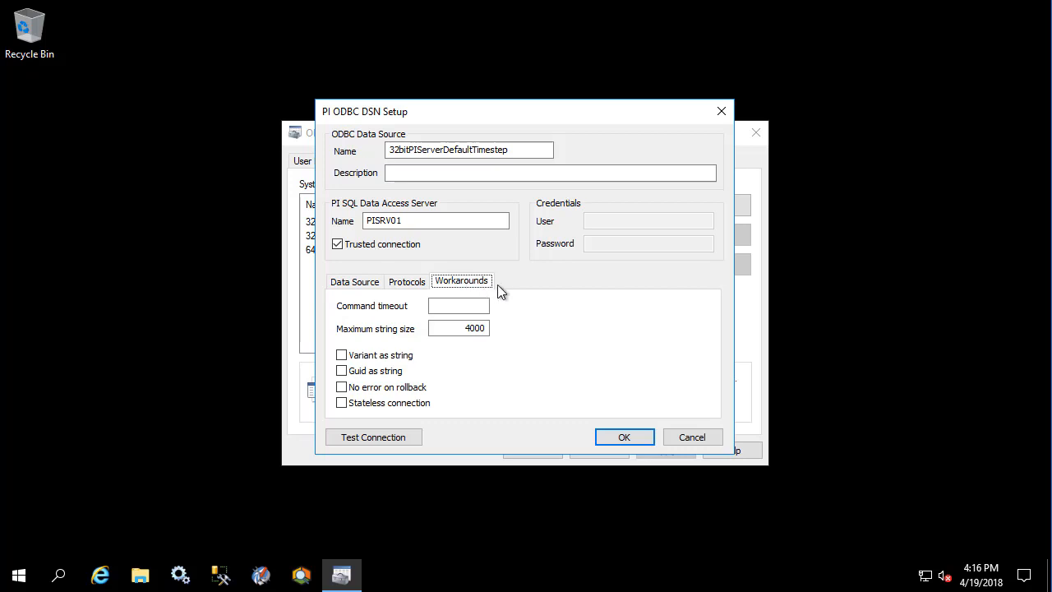
Step: Test the connection from the data source settings and save the new system data source, closing the administrator
left_click(357, 283)
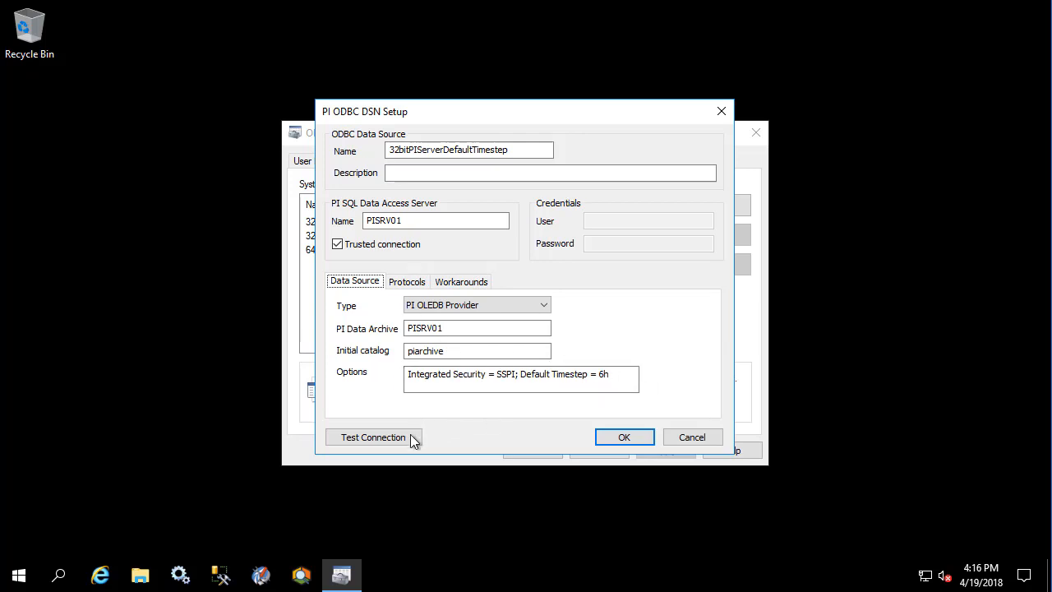
left_click(380, 437)
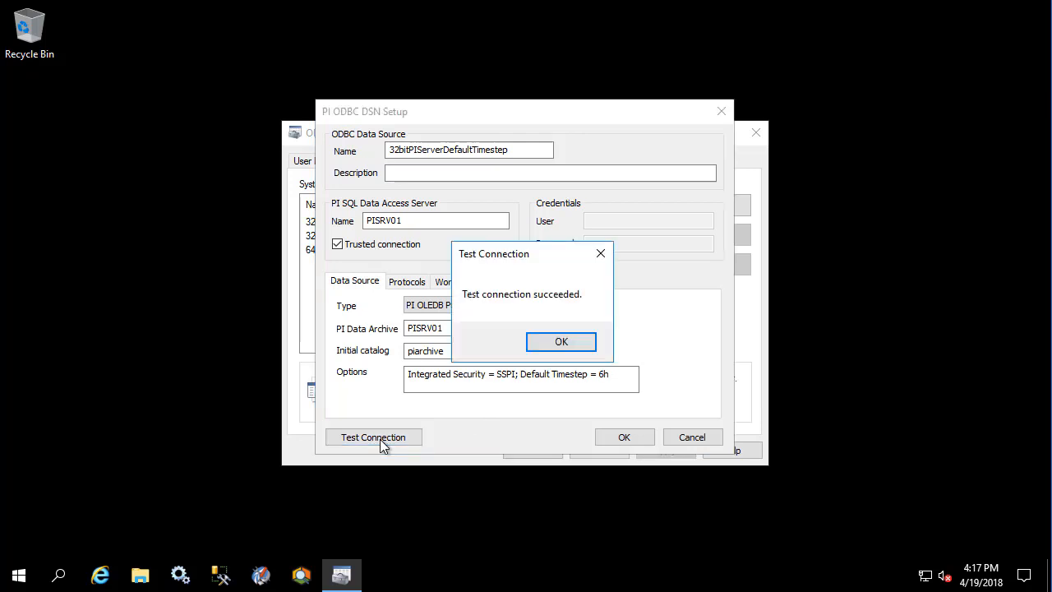
left_click(540, 348)
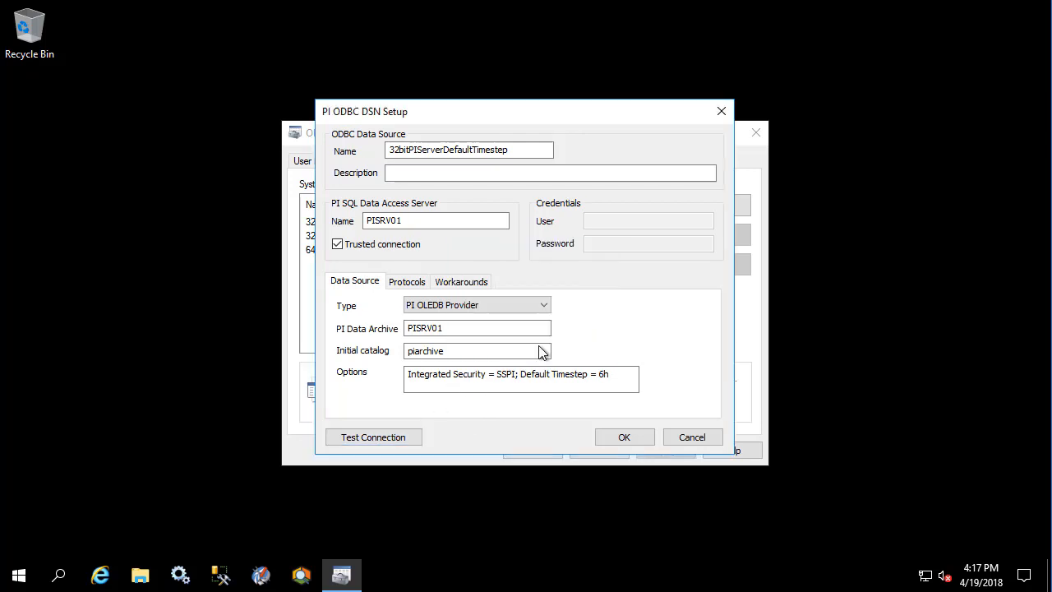
left_click(624, 437)
left_click(540, 450)
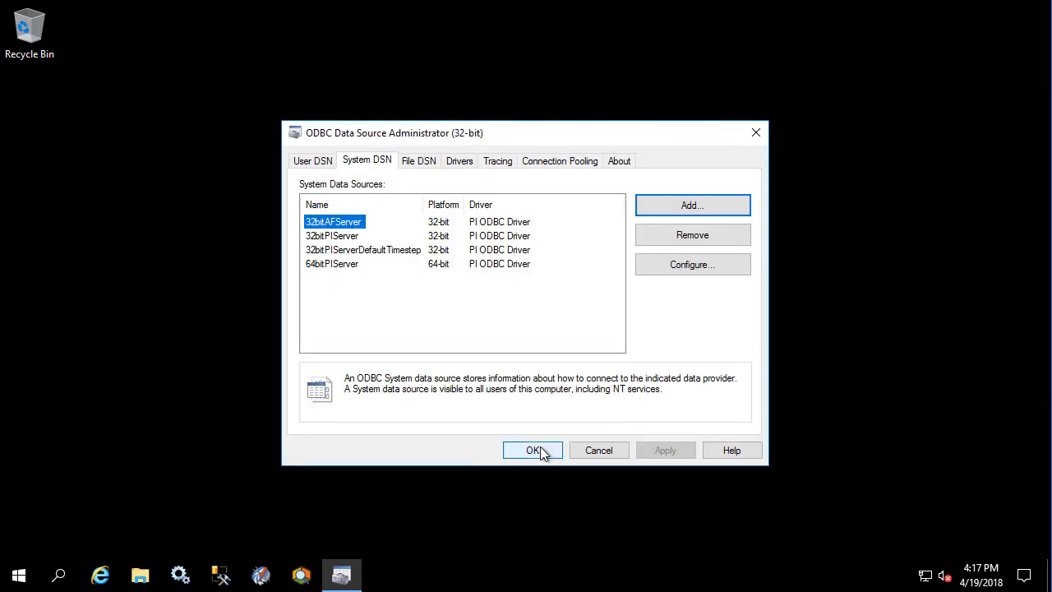
Step: Launch the 32-bit version of PI SQL Commander Lite from the PI System programs and enlarge its window
left_click(19, 576)
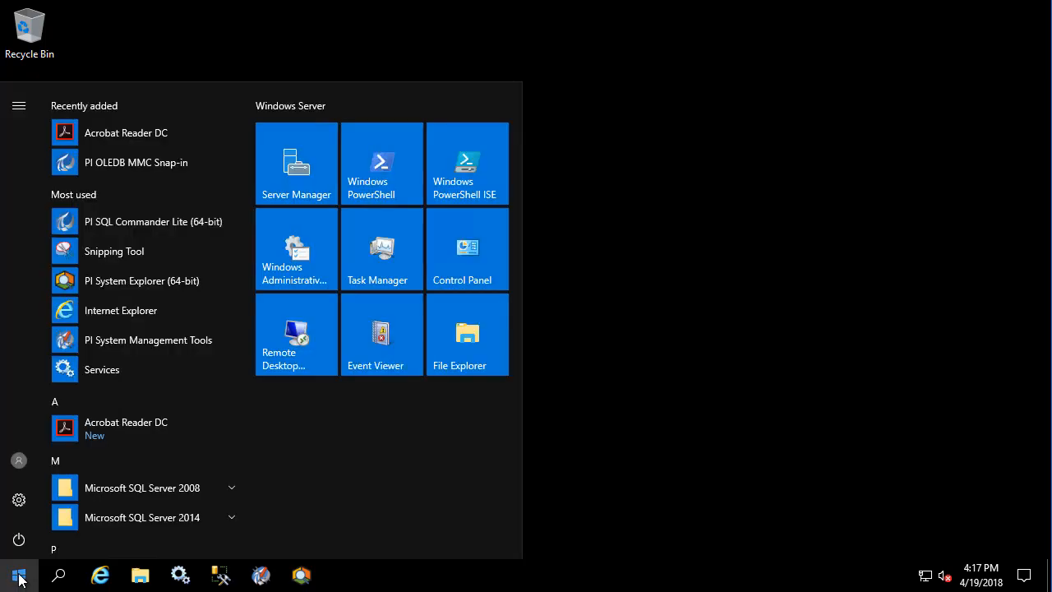
scroll(167, 393, "down", 5)
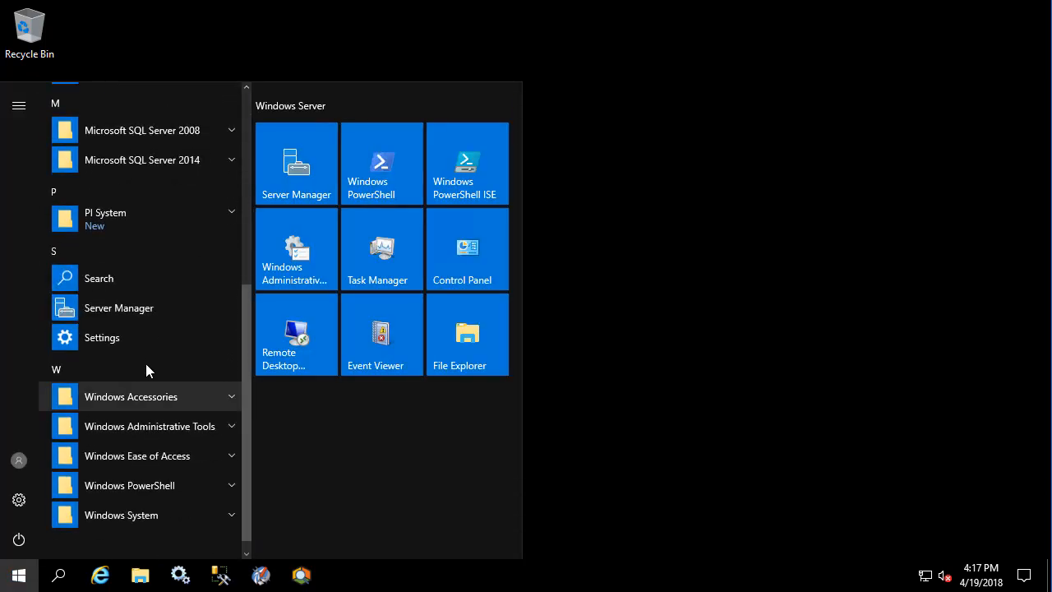
left_click(148, 217)
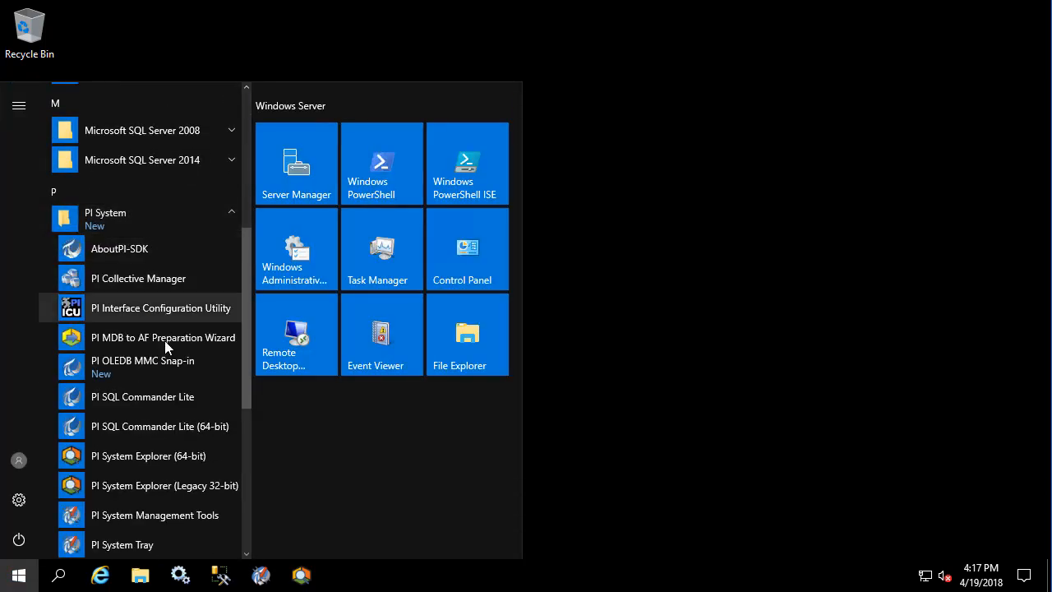
left_click(158, 398)
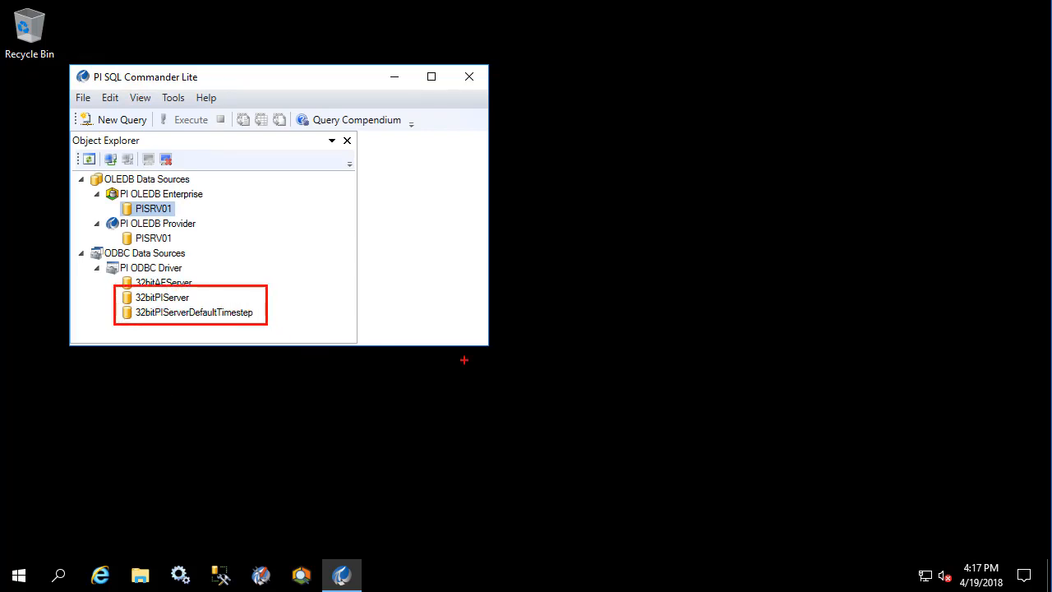
left_click_drag(489, 346, 966, 522)
Step: Connect to the 32bitPIServer data source under the PI ODBC Driver and expand the Tables folder of its piarchive catalog
left_click(174, 298)
right_click(169, 299)
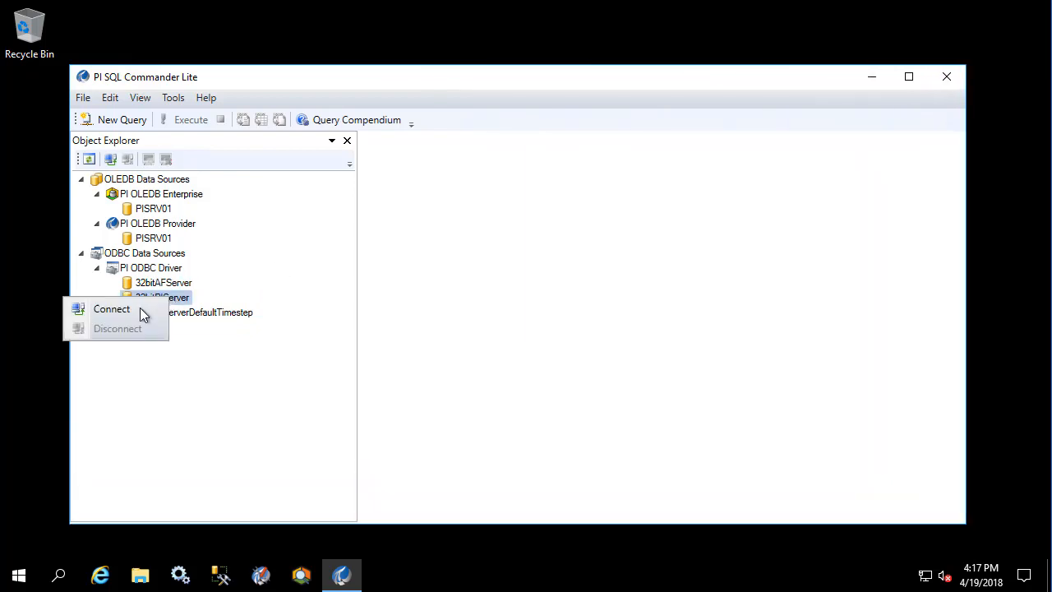
left_click(141, 308)
left_click(142, 326)
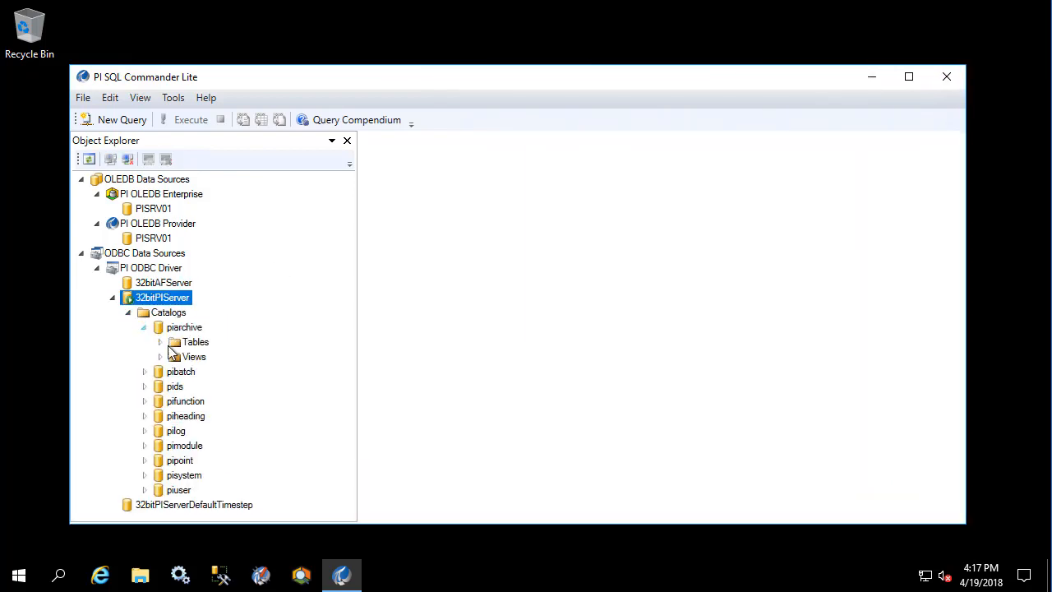
left_click(160, 342)
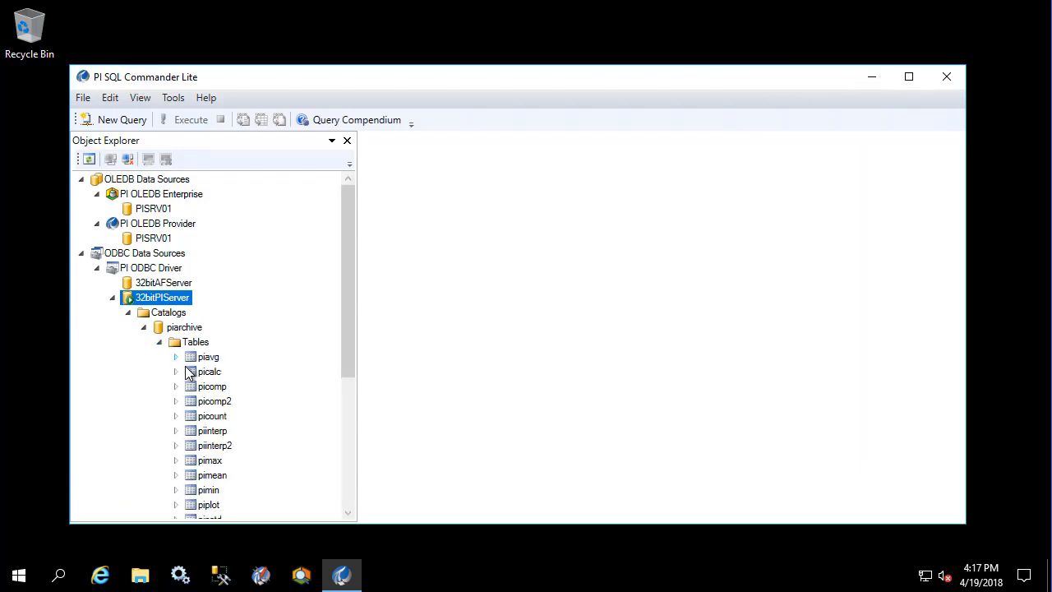
Step: Run the predefined query on the 32bitPIServer piinterp2 table, and rerun it with the start time set to '*-1d'
right_click(215, 446)
left_click(174, 463)
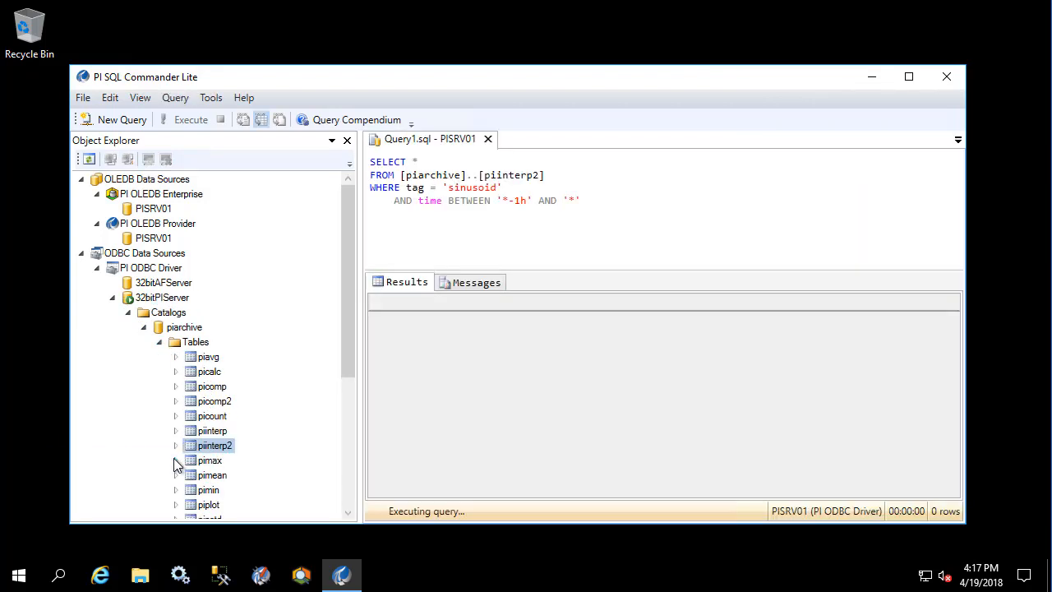
left_click(527, 201)
key("BackSpace")
type("d")
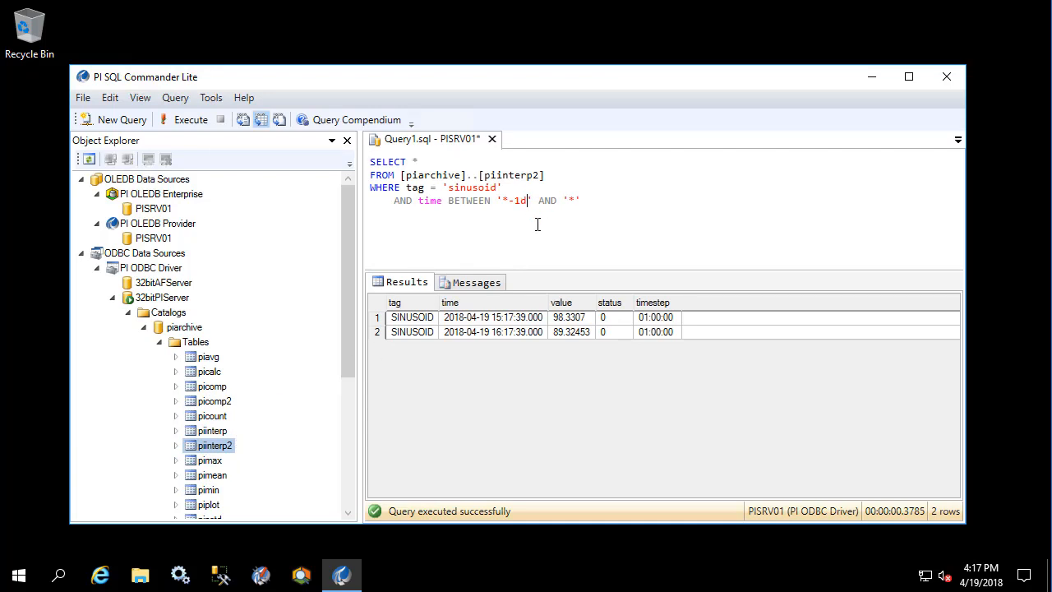
left_click(191, 121)
key("ctrl+2")
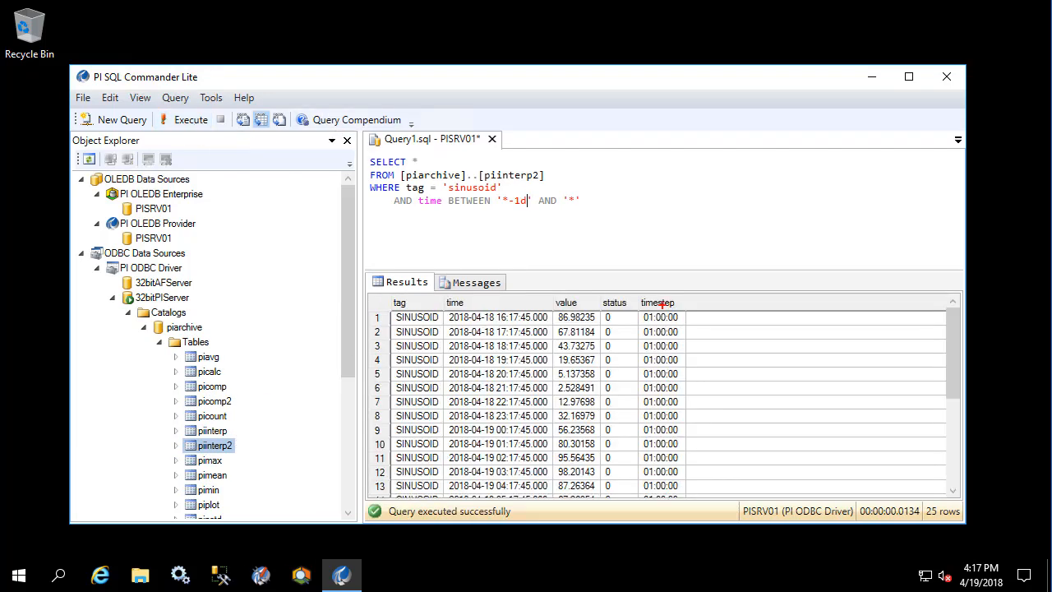
mouse_move(637, 288)
left_mouse_down()
mouse_move(692, 476)
mouse_move(689, 503)
left_mouse_up()
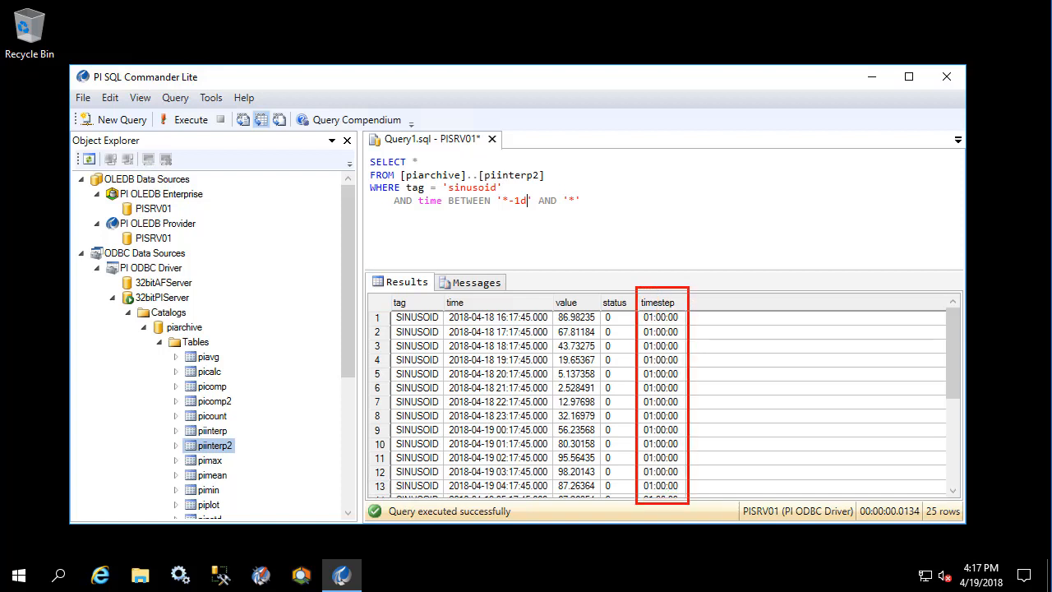
key("Escape")
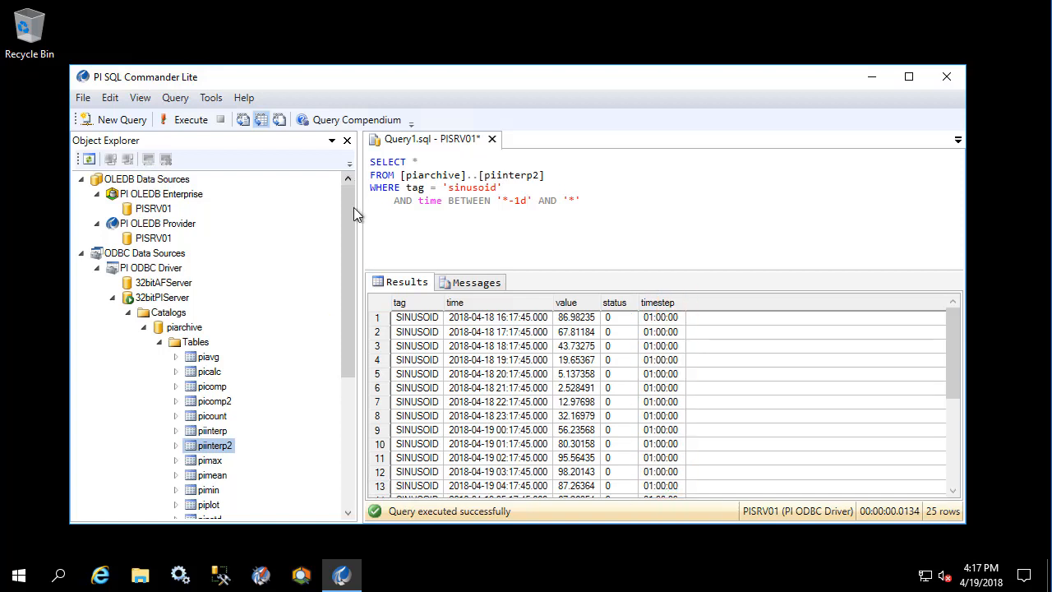
Step: Connect to the 32bitPIServerDefaultTimestep data source and expand the Tables folder of its piarchive catalog
scroll(352, 295, "down", 1)
left_click_drag(352, 295, 347, 415)
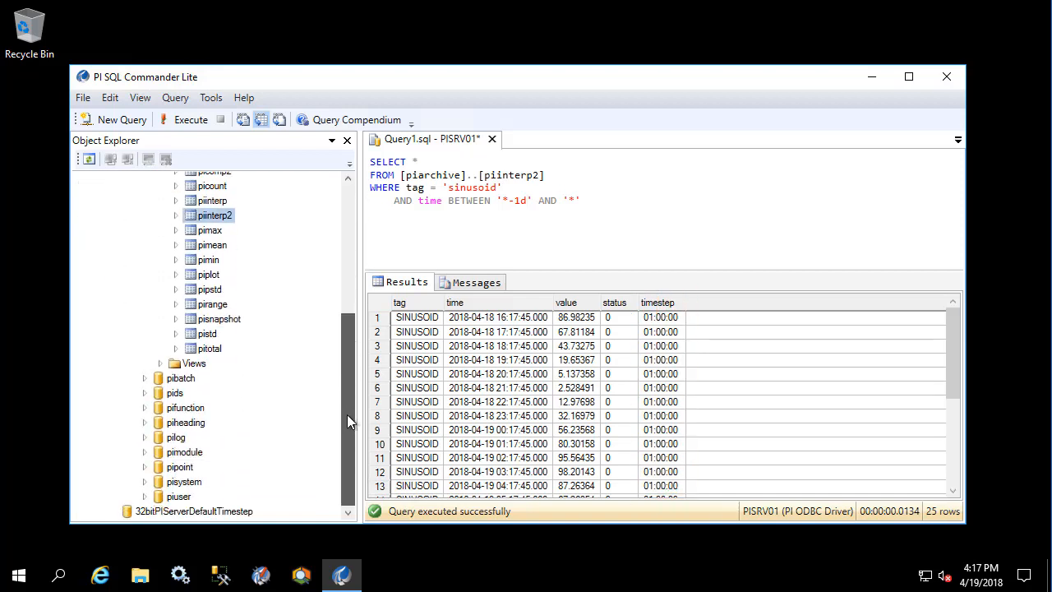
right_click(172, 511)
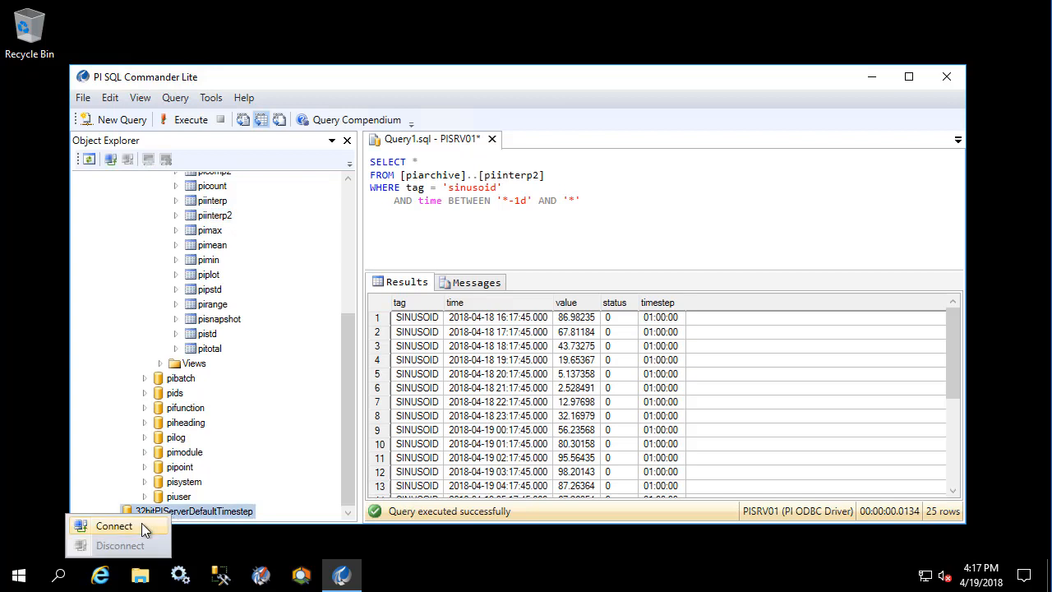
left_click(142, 524)
left_click_drag(346, 384, 350, 485)
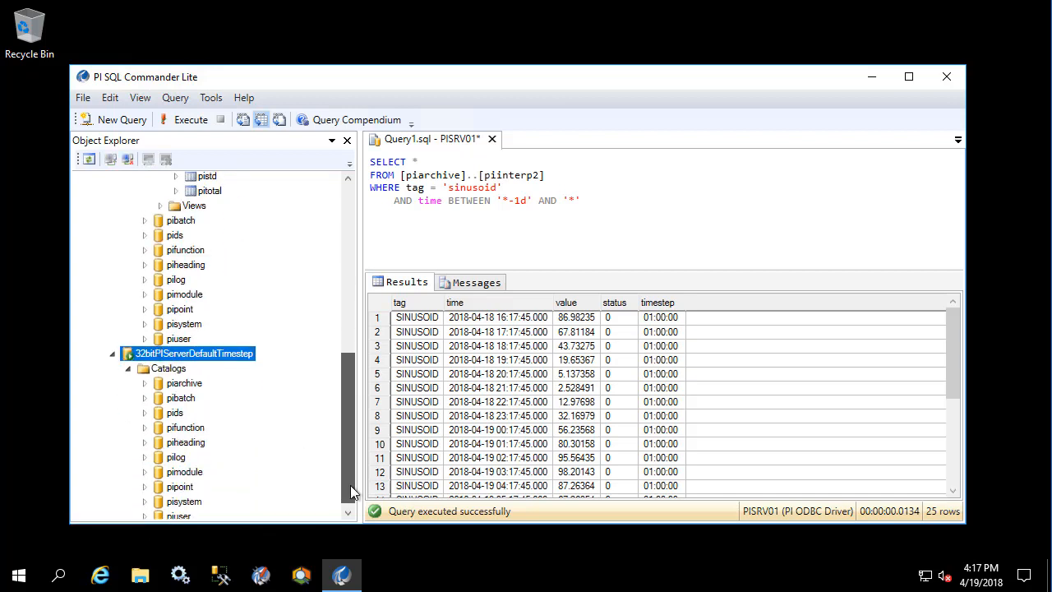
left_click(145, 378)
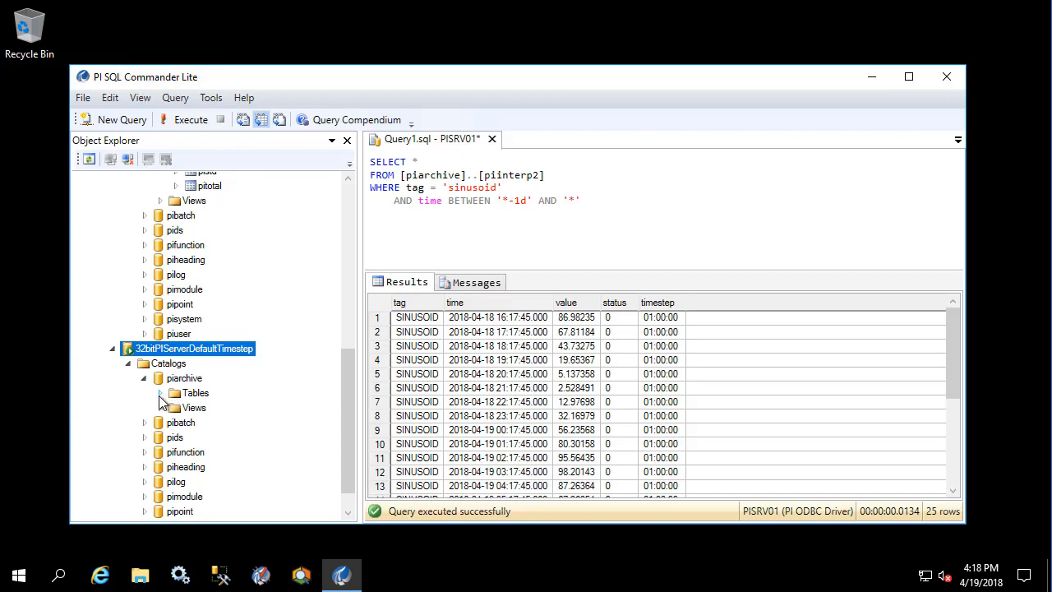
left_click(159, 393)
Step: Run the predefined query on the 32bitPIServerDefaultTimestep piinterp2 table without replacing the modified query in the editor
right_click(213, 496)
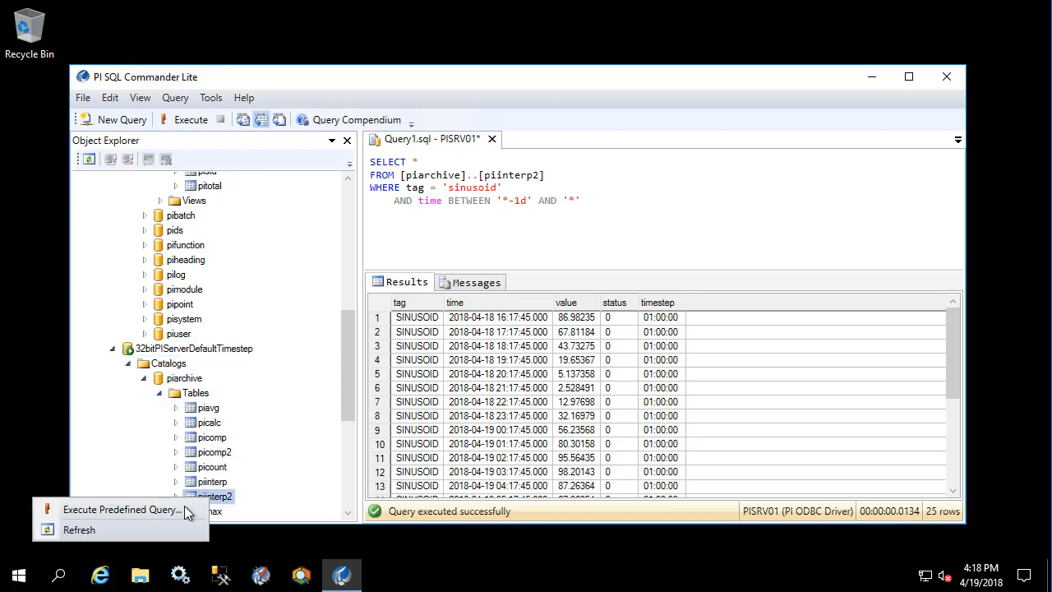
left_click(168, 509)
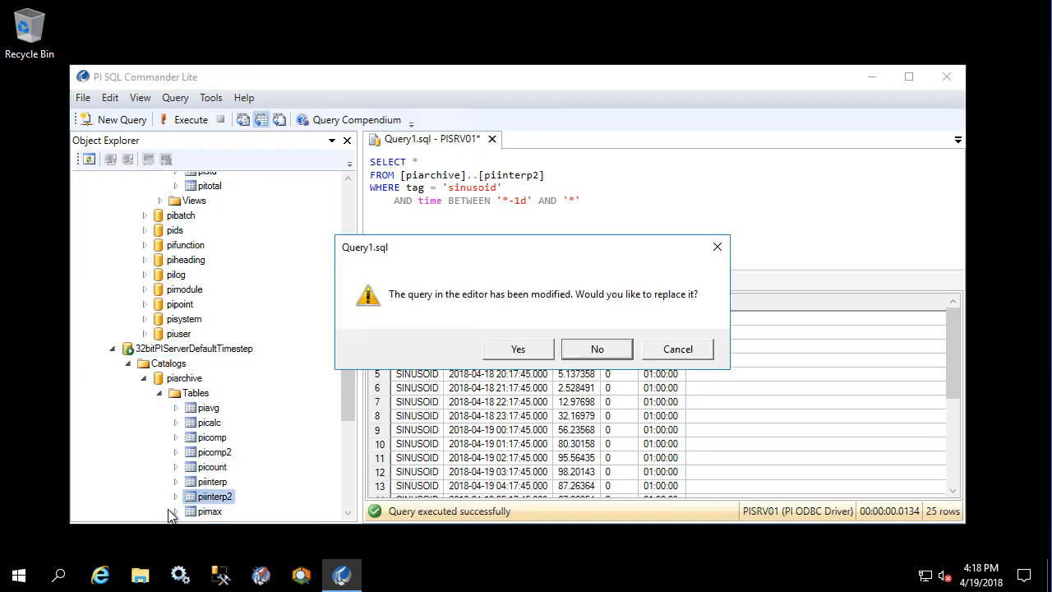
left_click(586, 352)
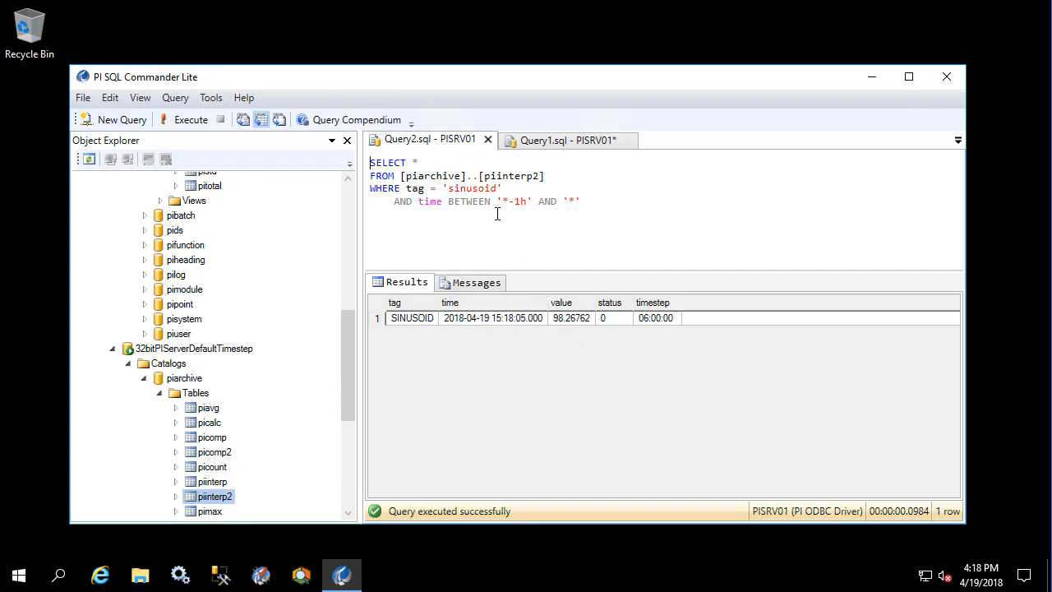
Step: Set the start time of the second piinterp2 query to '*-1d' and rerun it to compare the timestep column
left_click(522, 204)
key("BackSpace")
type("d")
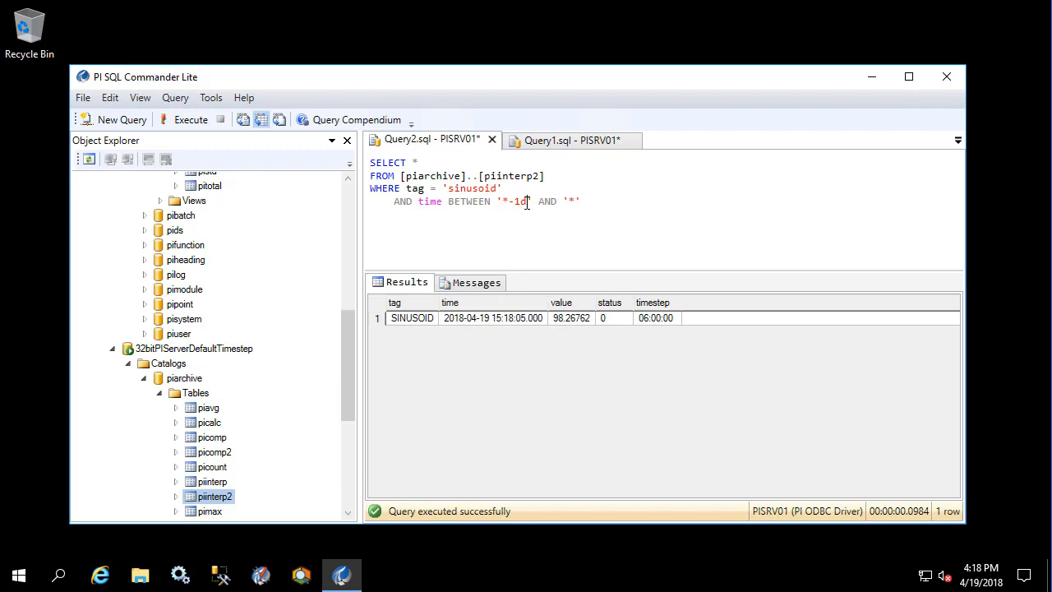
left_click(197, 120)
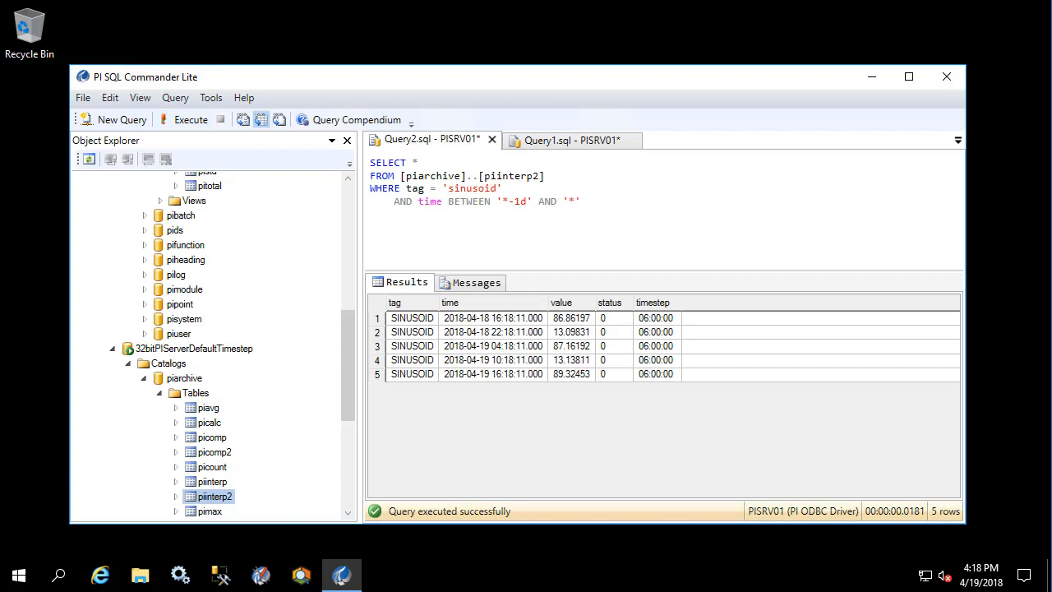
mouse_move(630, 288)
left_mouse_down()
mouse_move(669, 383)
mouse_move(684, 392)
left_mouse_up()
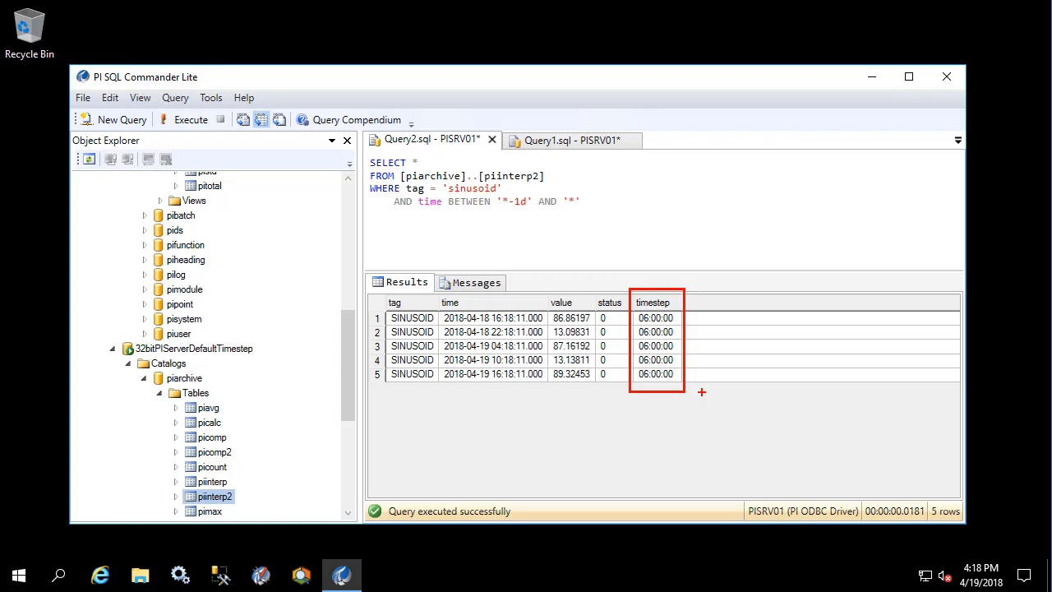
key("Escape")
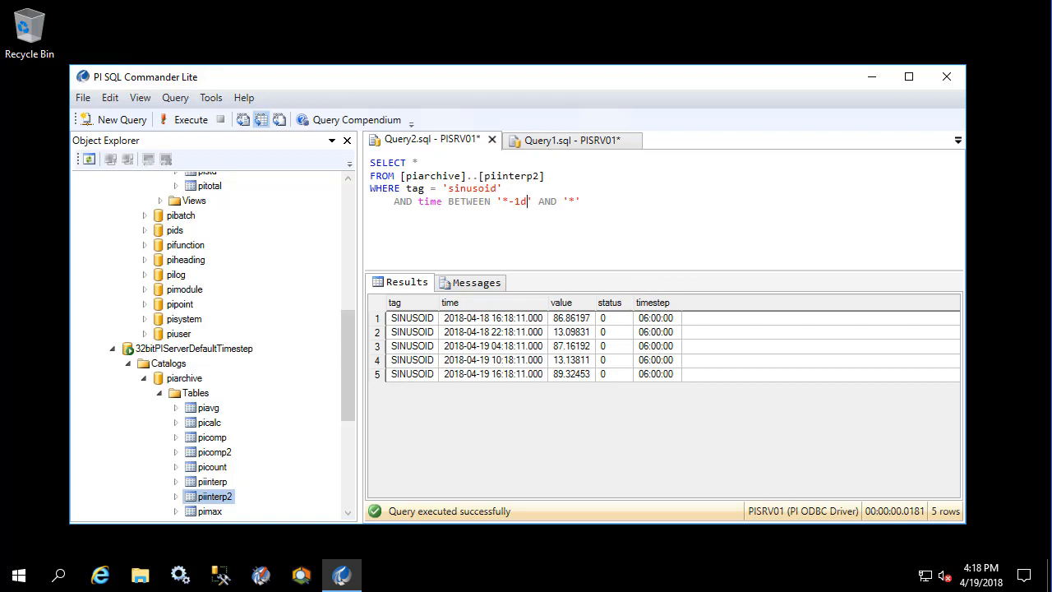